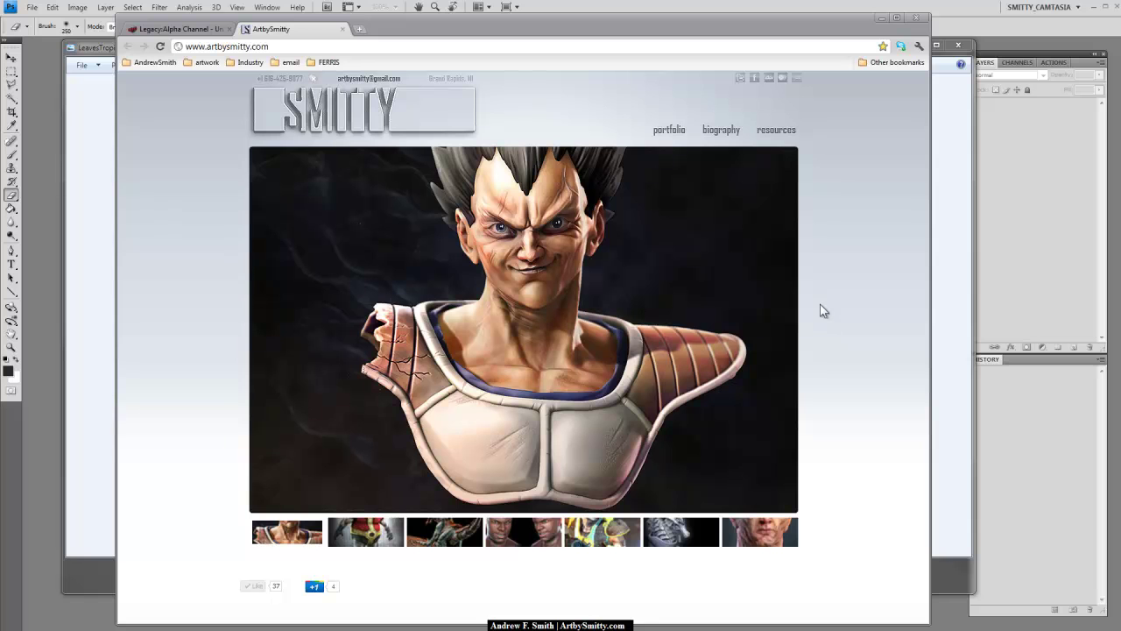
View the LeavesTropical0025_L photo in Windows Photo Viewer and return to the browser.
left_click(882, 18)
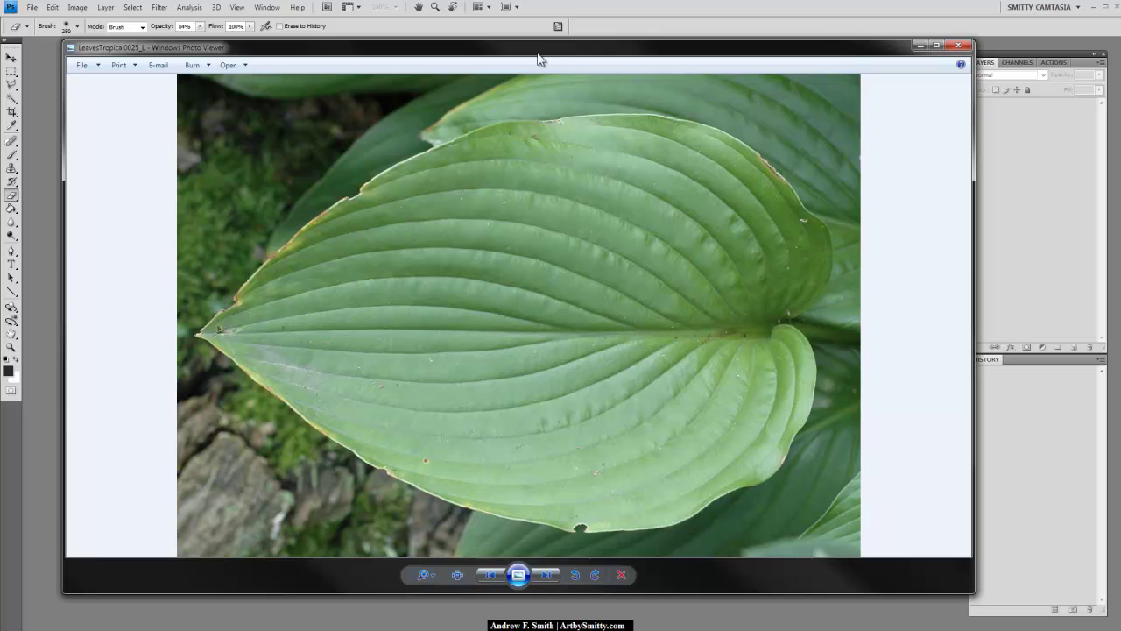
mouse_move(555, 55)
left_mouse_down()
mouse_move(596, 111)
mouse_move(555, 45)
mouse_move(543, 67)
left_mouse_up()
key("alt+Tab")
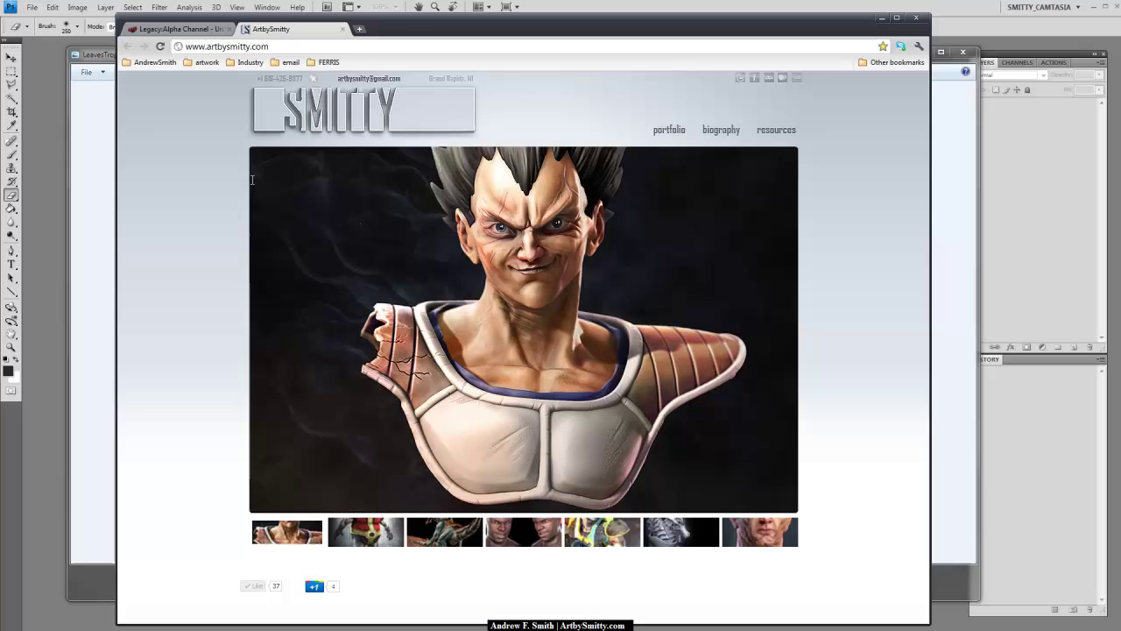
Open the CG Textures site in a new browser tab from the bookmarked texture resources.
left_click(359, 30)
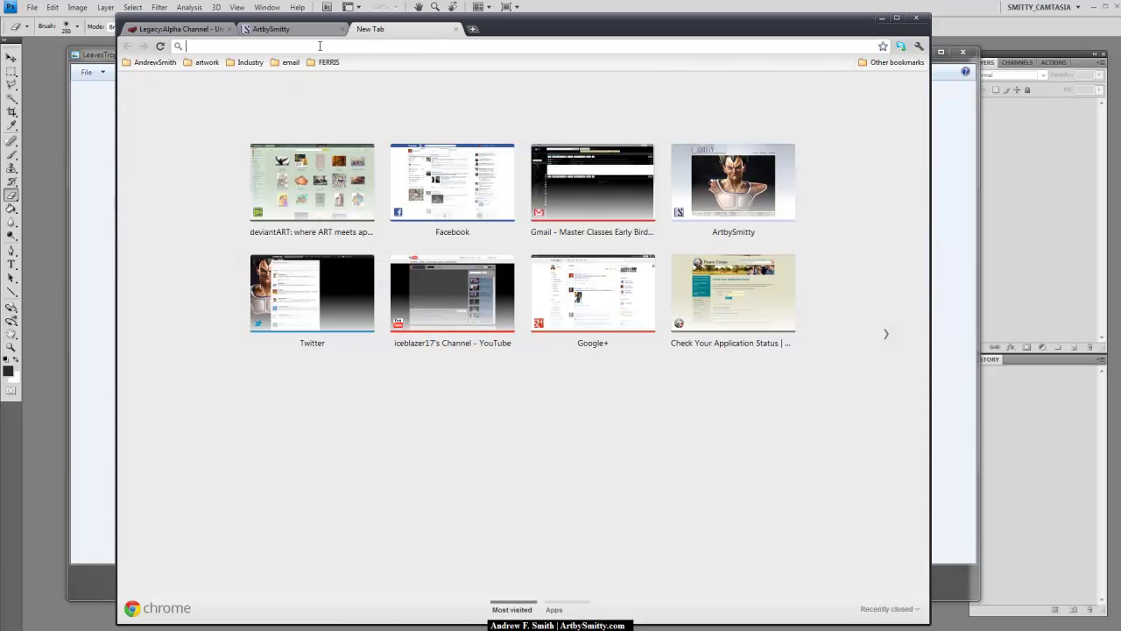
left_click(201, 63)
mouse_move(254, 113)
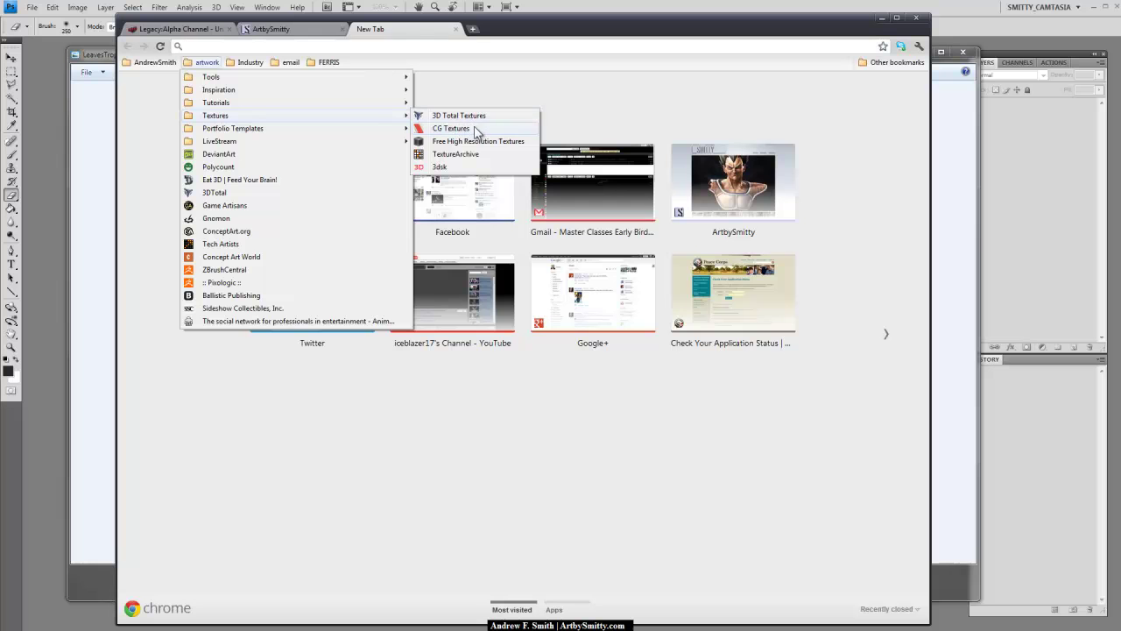
left_click(475, 129)
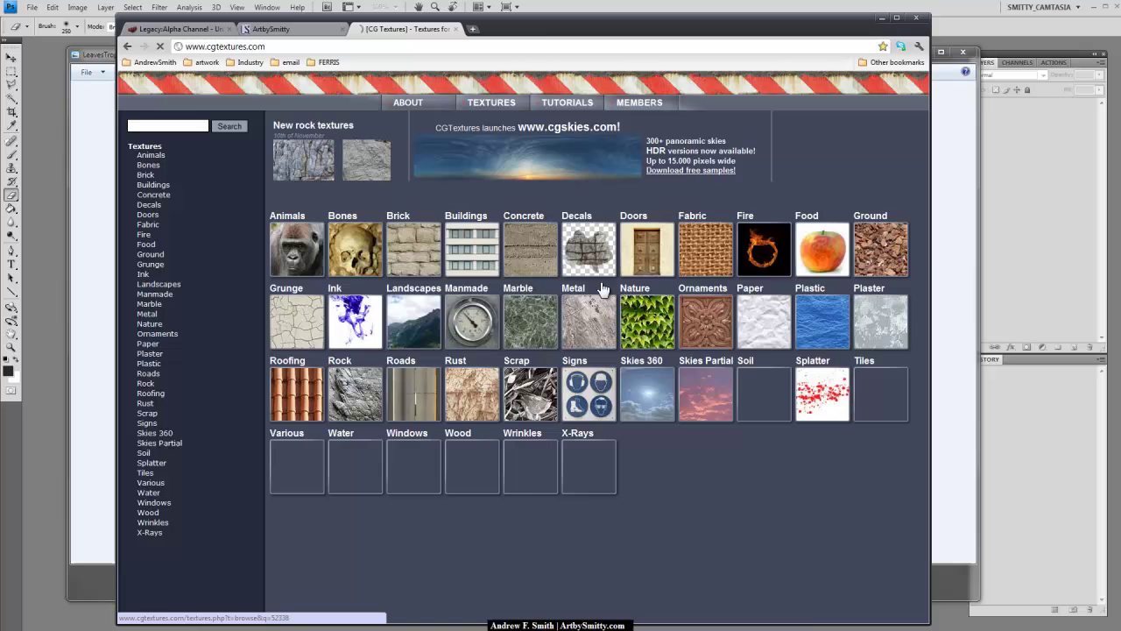
Open the Leaves category within the Nature textures on CG Textures.
left_click(643, 317)
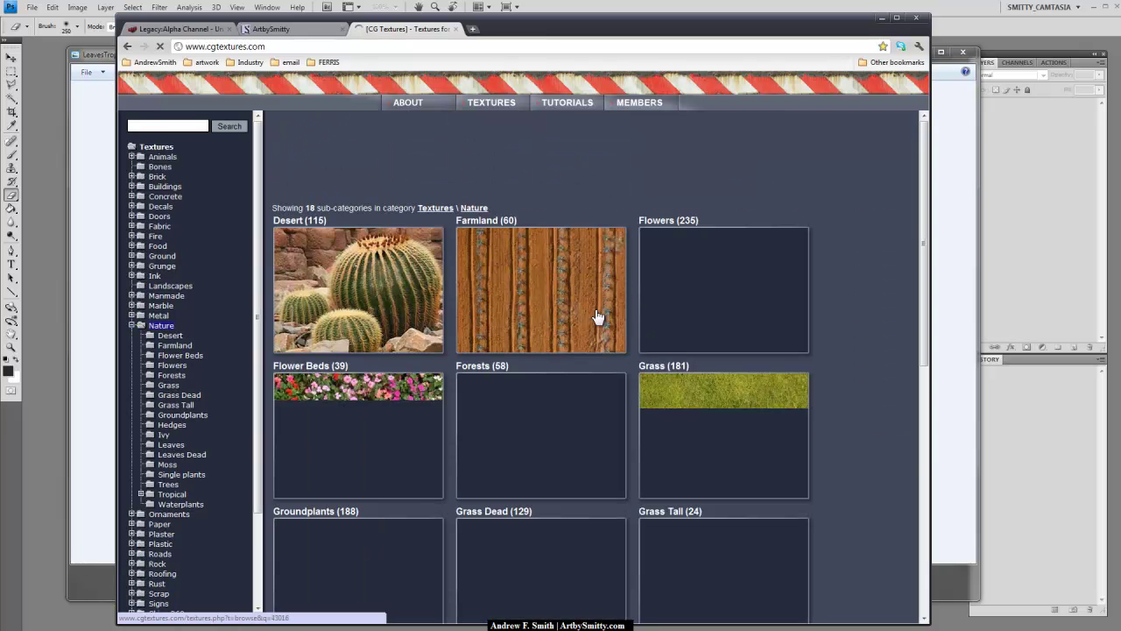
scroll(566, 306, "down", 3)
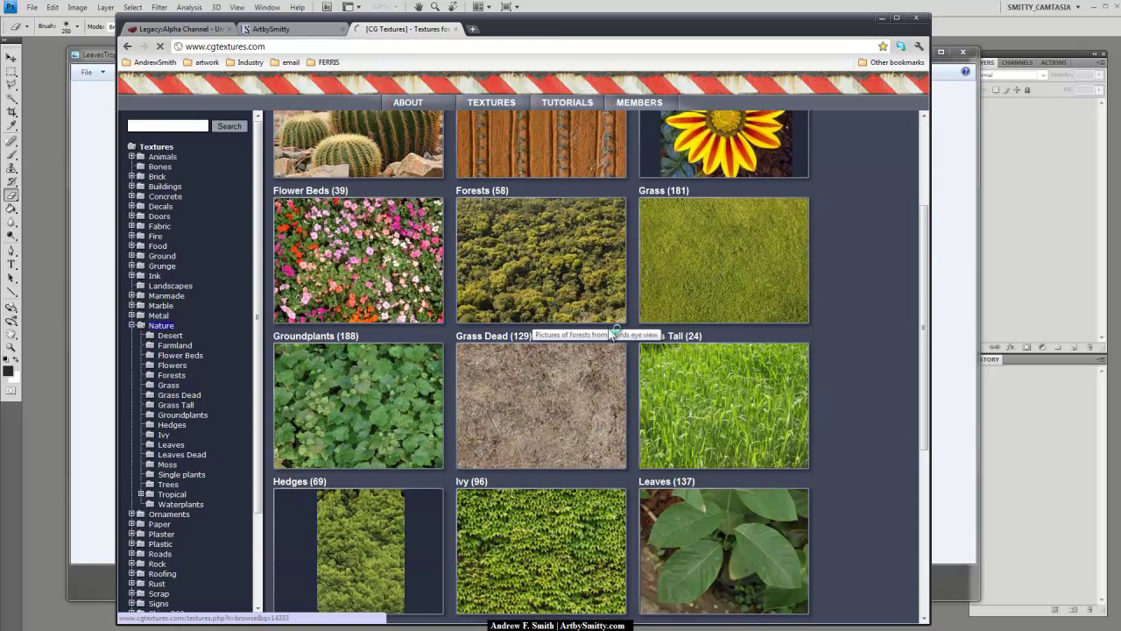
scroll(682, 388, "down", 1)
left_click(688, 394)
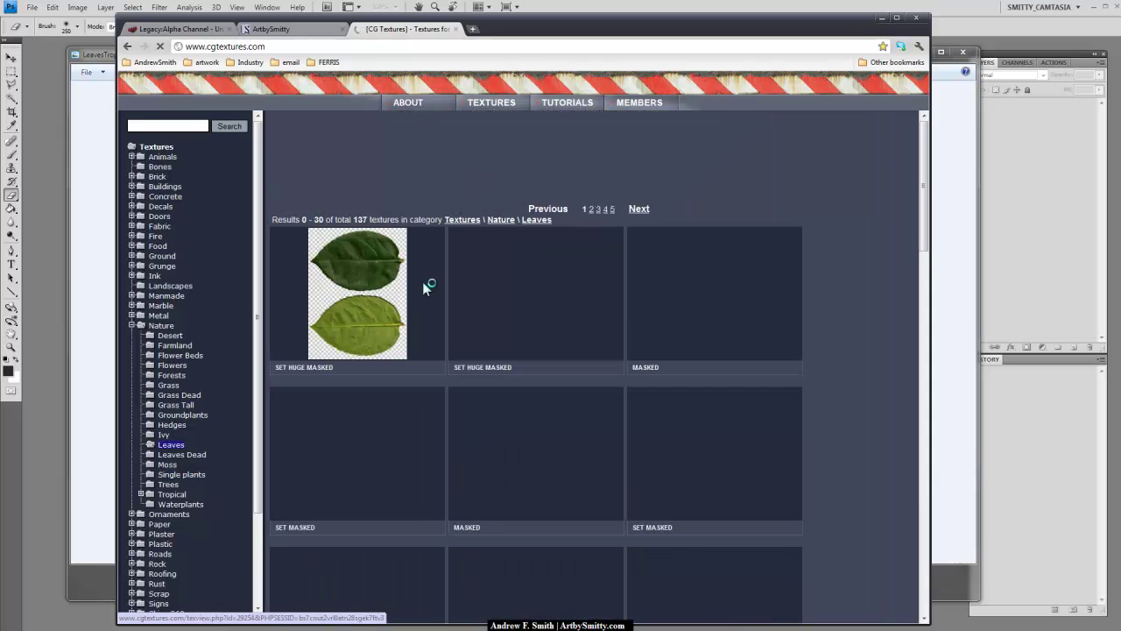
Look through the first page of leaf textures and dismiss the plug-in notice.
scroll(545, 350, "down", 2)
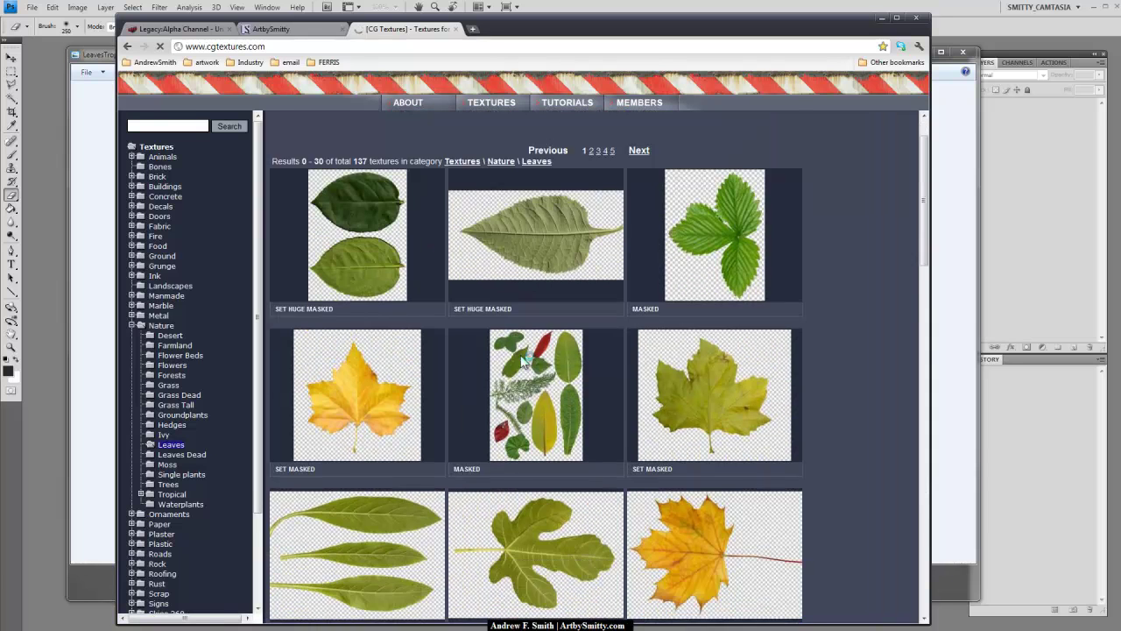
scroll(545, 400, "down", 7)
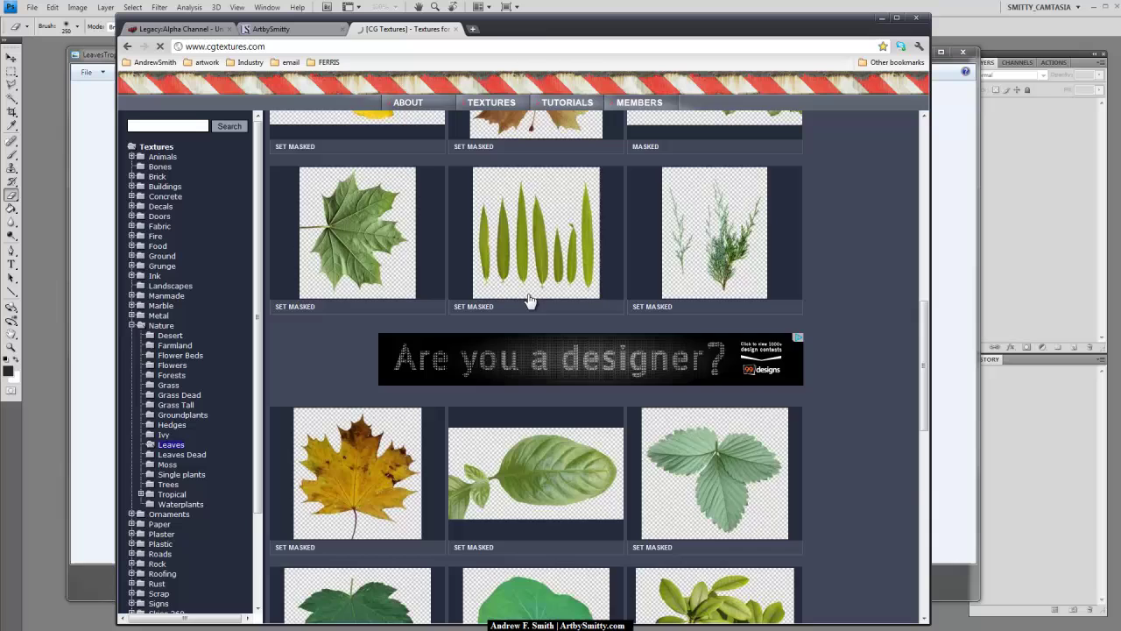
scroll(543, 451, "down", 10)
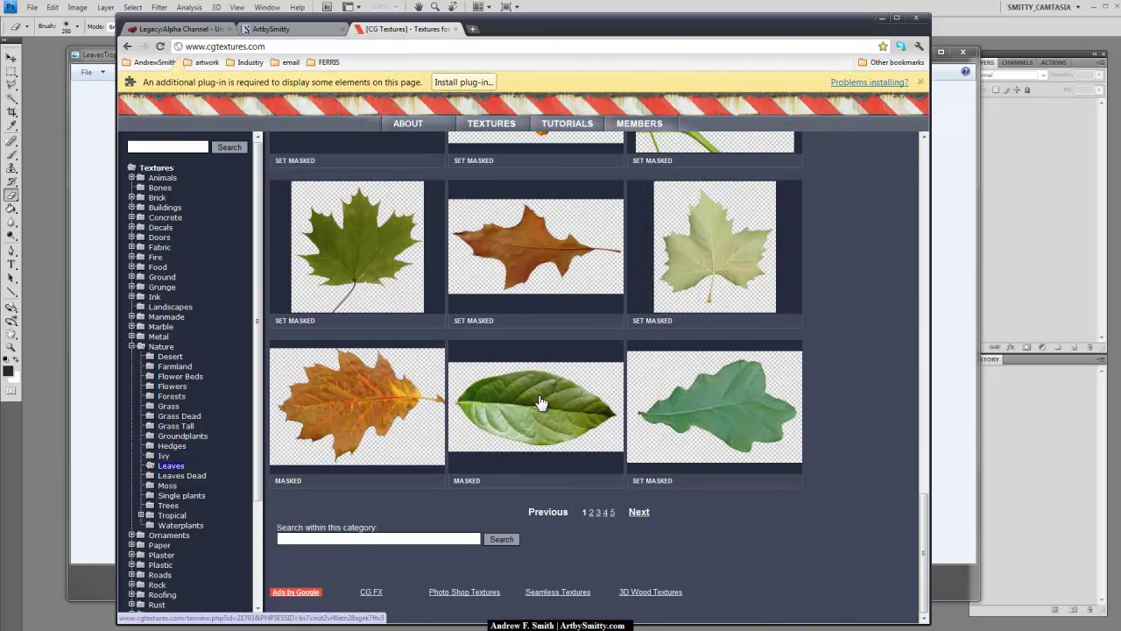
scroll(513, 416, "up", 15)
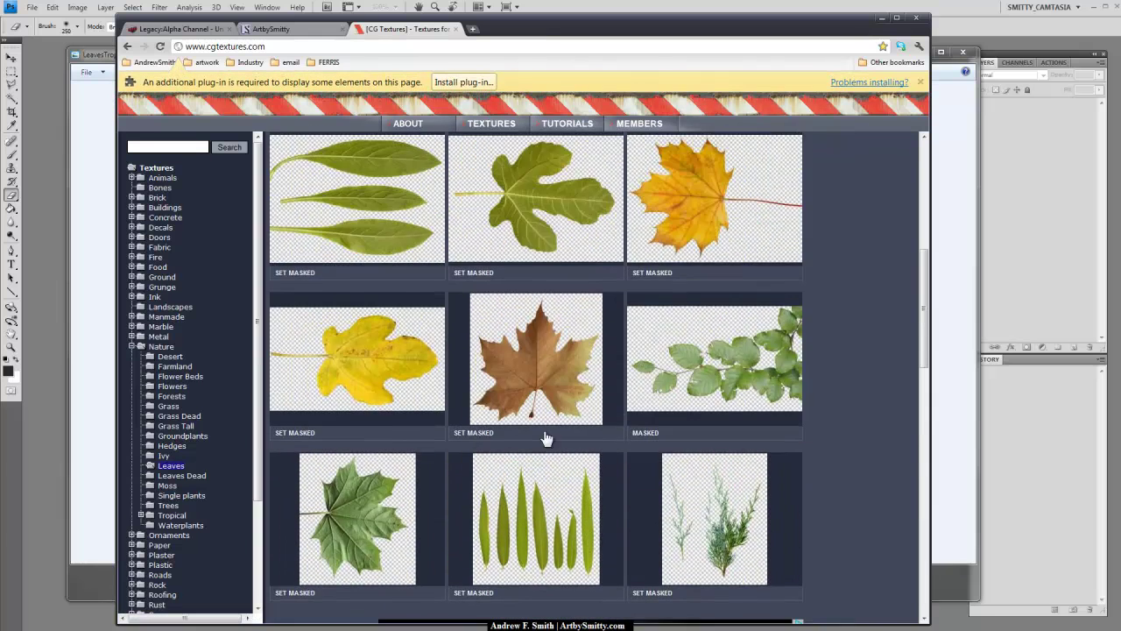
scroll(548, 446, "down", 5)
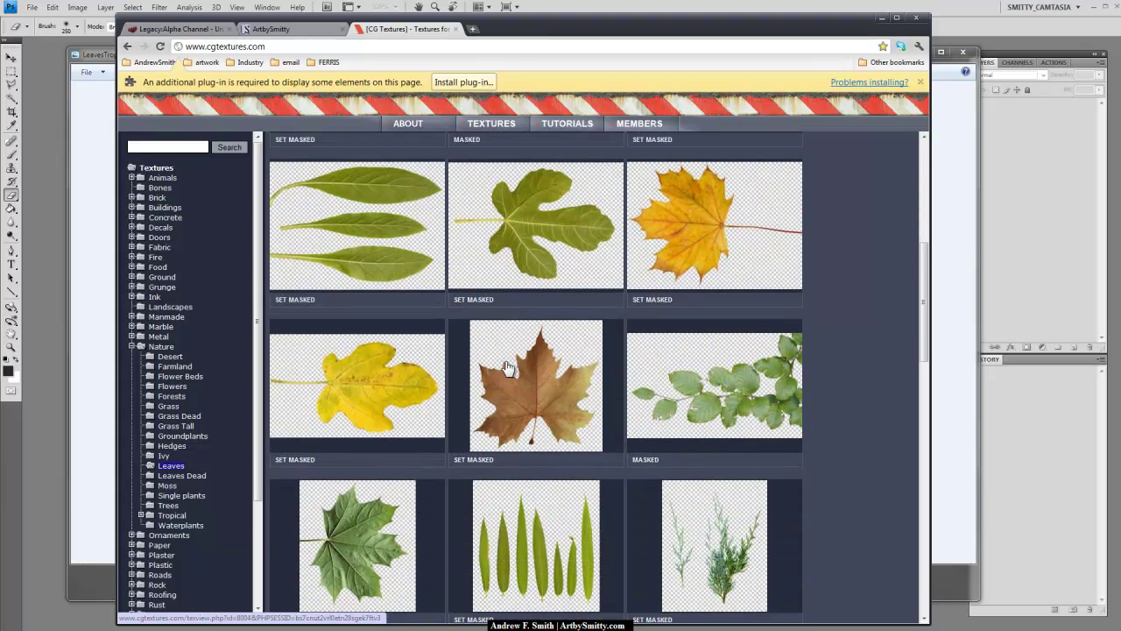
scroll(504, 389, "down", 3)
scroll(497, 395, "up", 4)
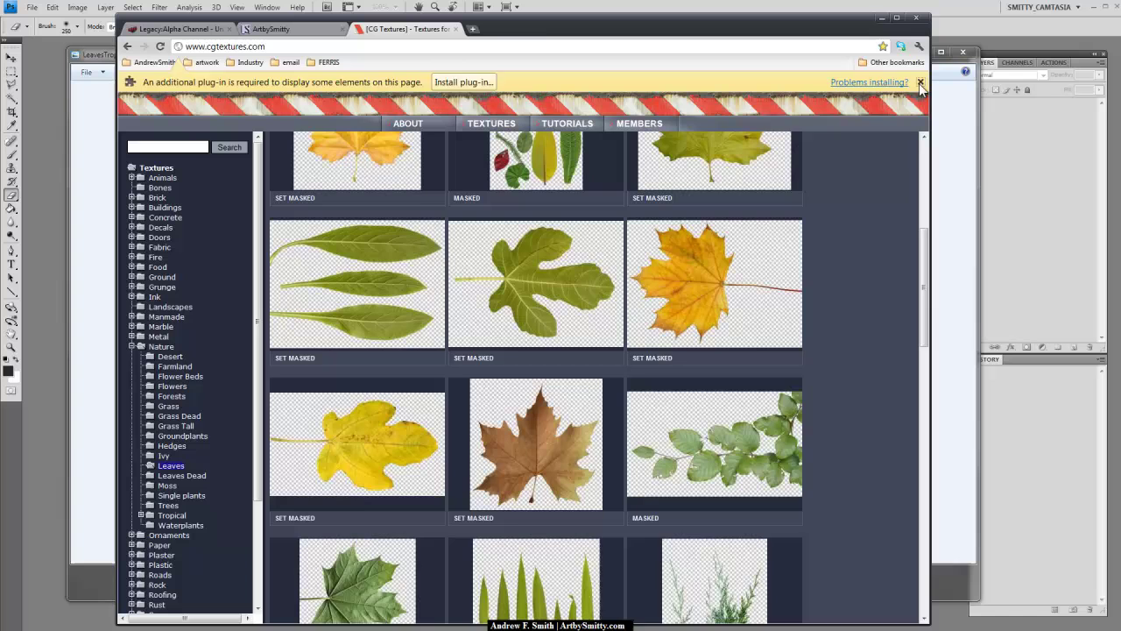
left_click(919, 82)
scroll(578, 289, "up", 5)
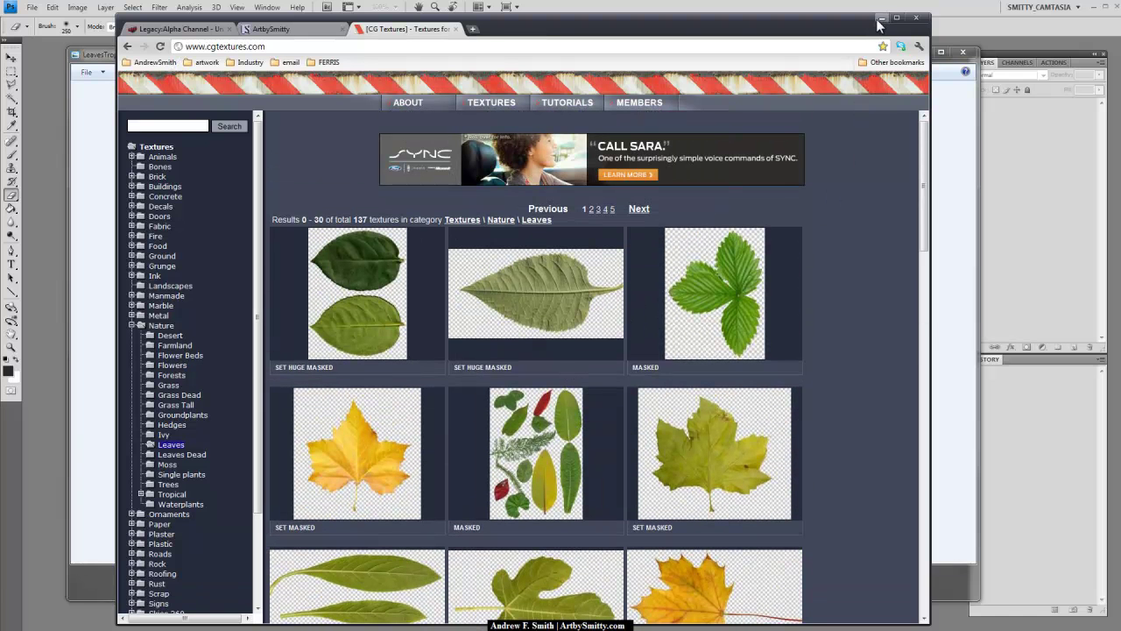
Close the CG Textures tab and the photo viewer, minimize the browser, and open LeavesTropical0025_L.jpg in Photoshop.
left_click(456, 30)
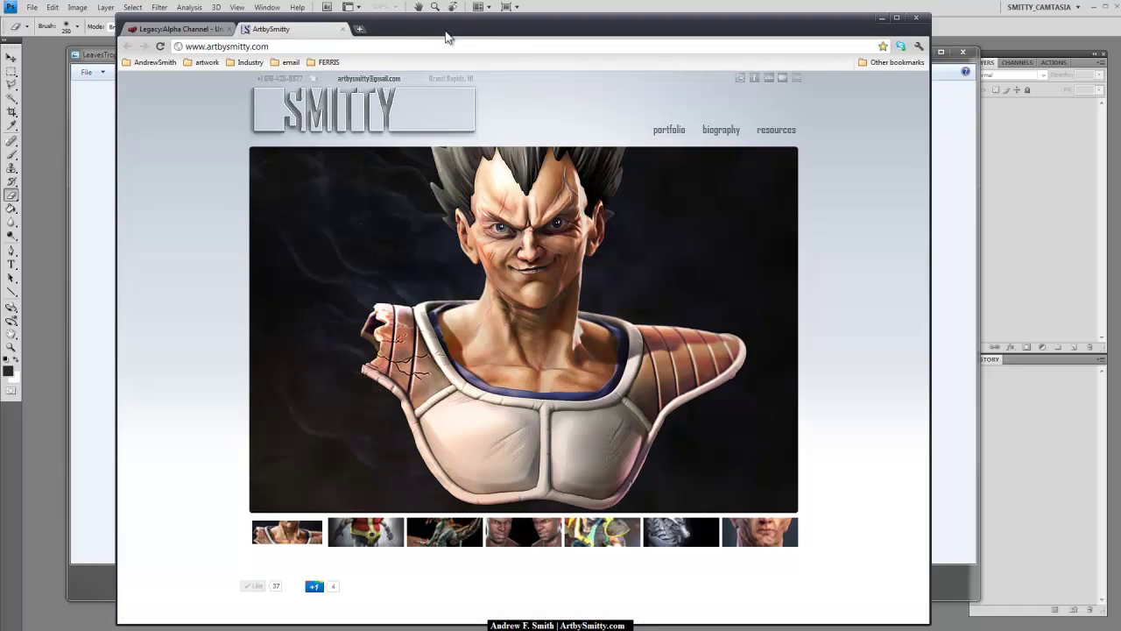
left_click(881, 17)
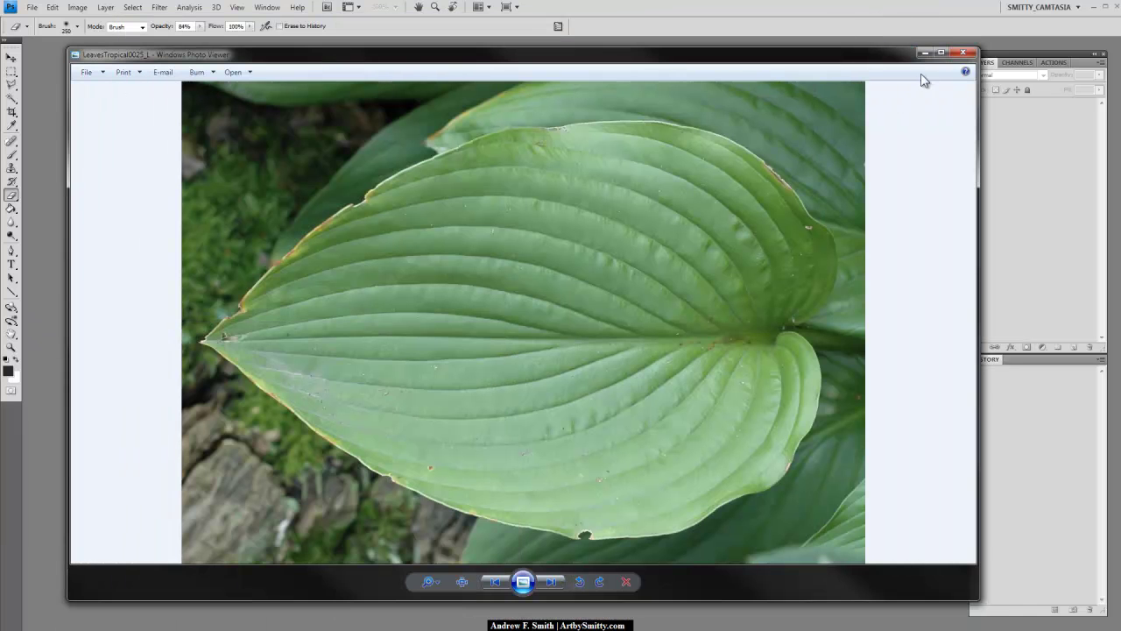
left_click(962, 52)
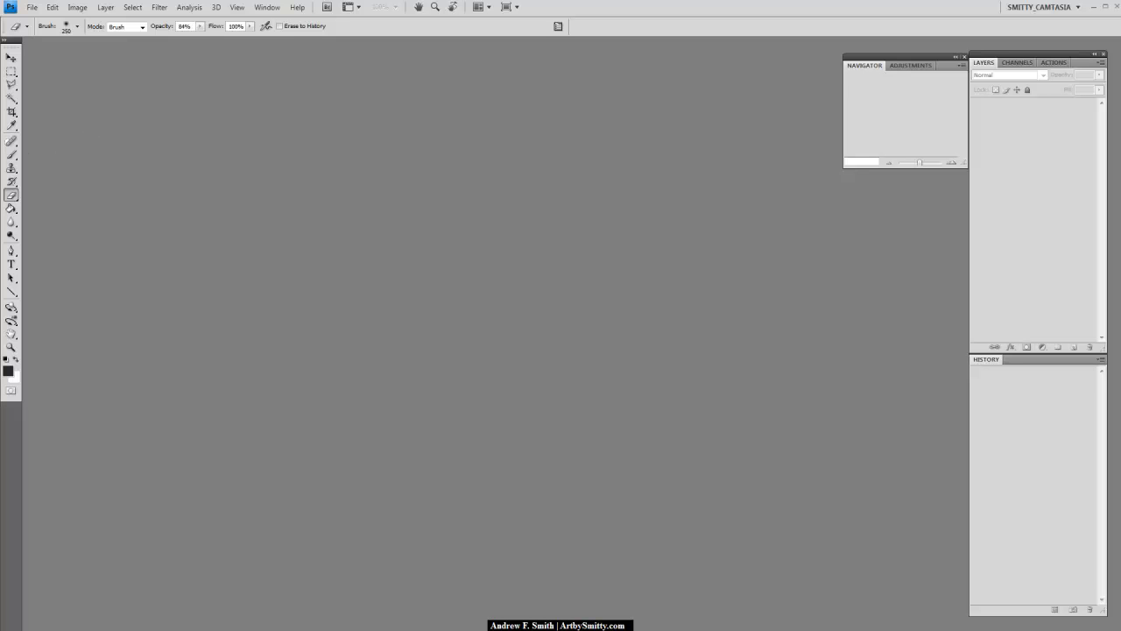
left_click_drag(345, 452, 450, 289)
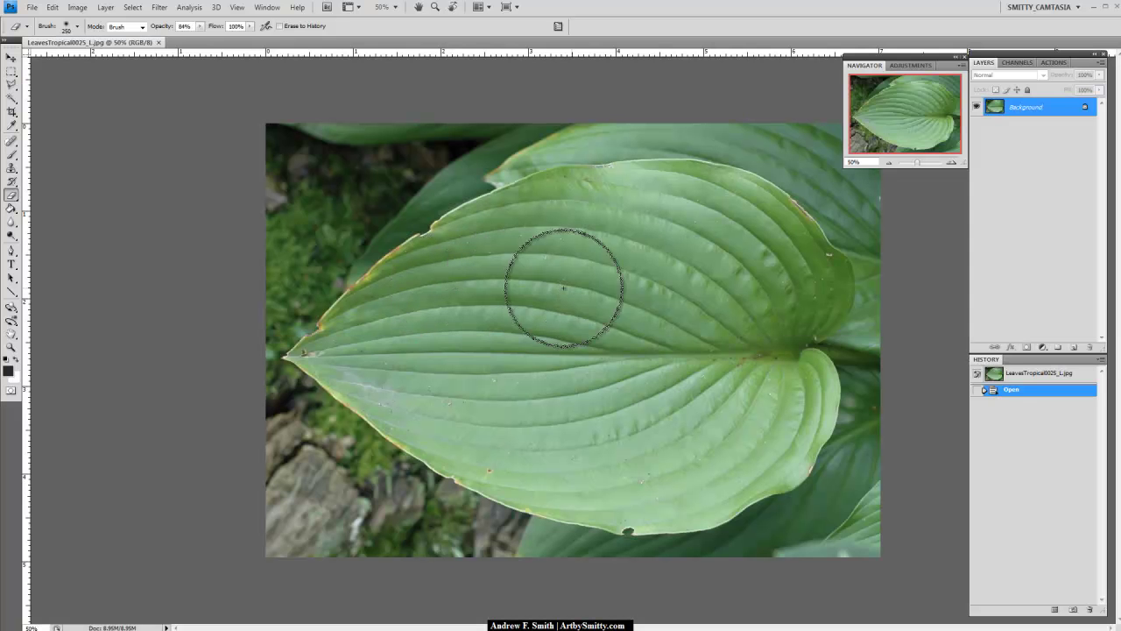
key("b")
mouse_move(590, 253)
left_mouse_down()
mouse_move(508, 300)
mouse_move(690, 417)
left_mouse_up()
key("ctrl+z")
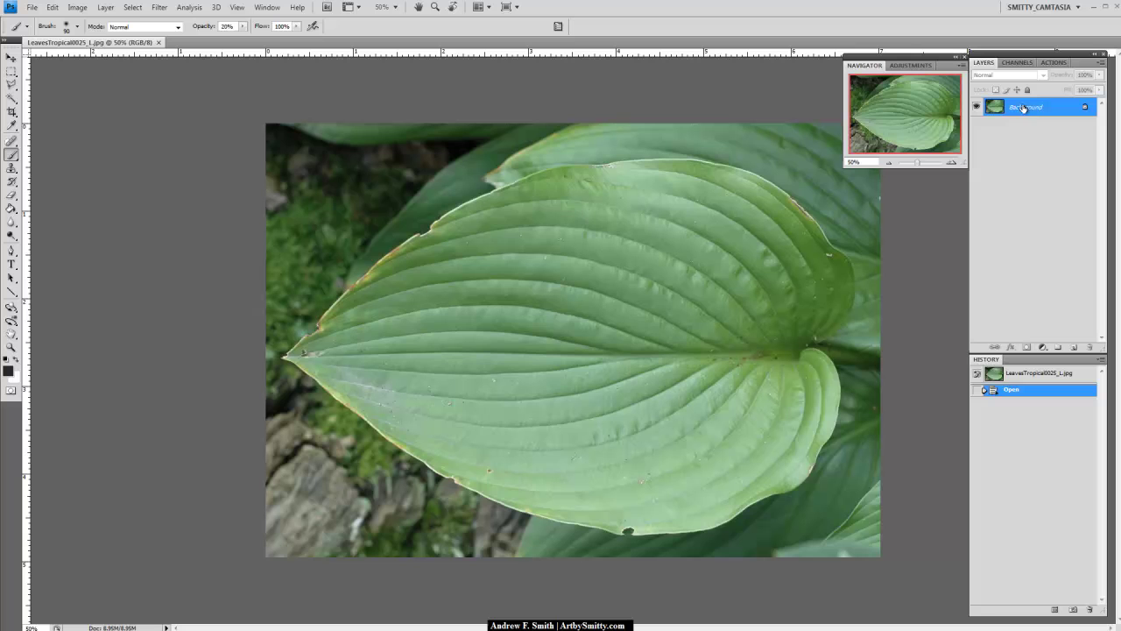
Duplicate the Background layer, and replace the original Background with a new empty layer beneath the copy.
left_click_drag(1028, 112, 1073, 347)
left_click(1059, 127)
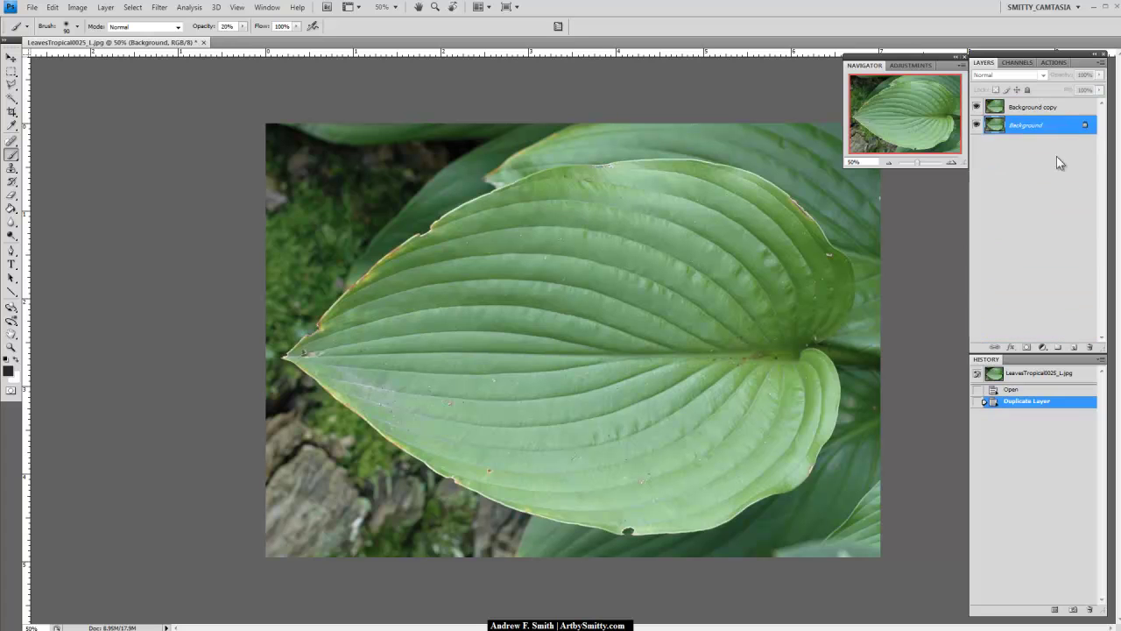
left_click(1072, 347)
left_click_drag(1037, 143, 1089, 347)
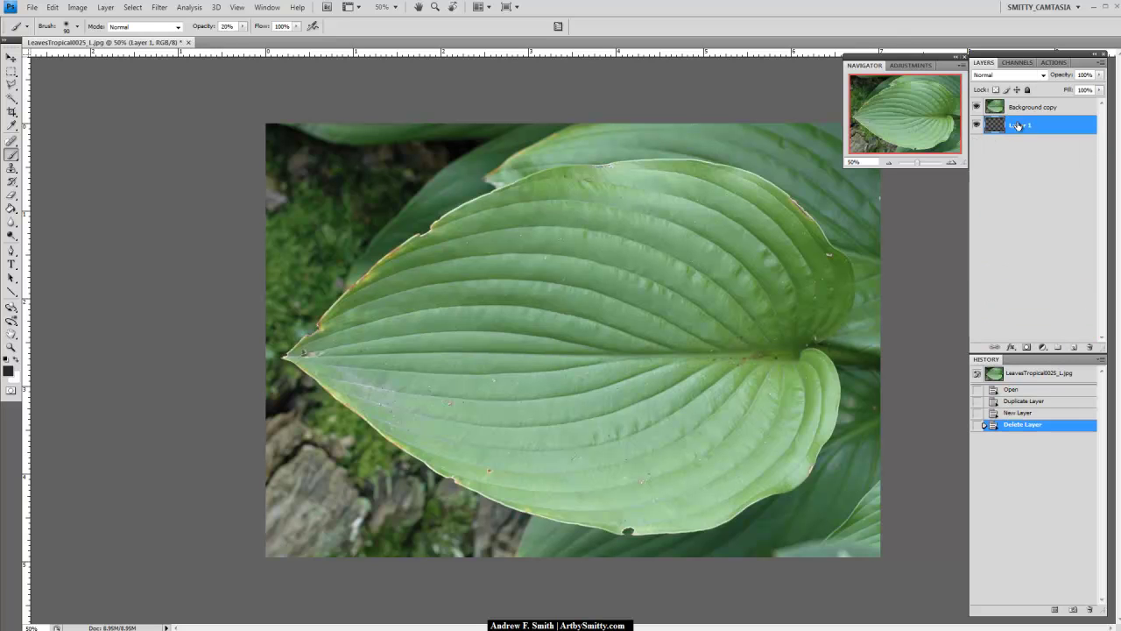
Rename the empty layer beneath the leaf photo to BG.
double_click(1019, 126)
type("BG")
key("Return")
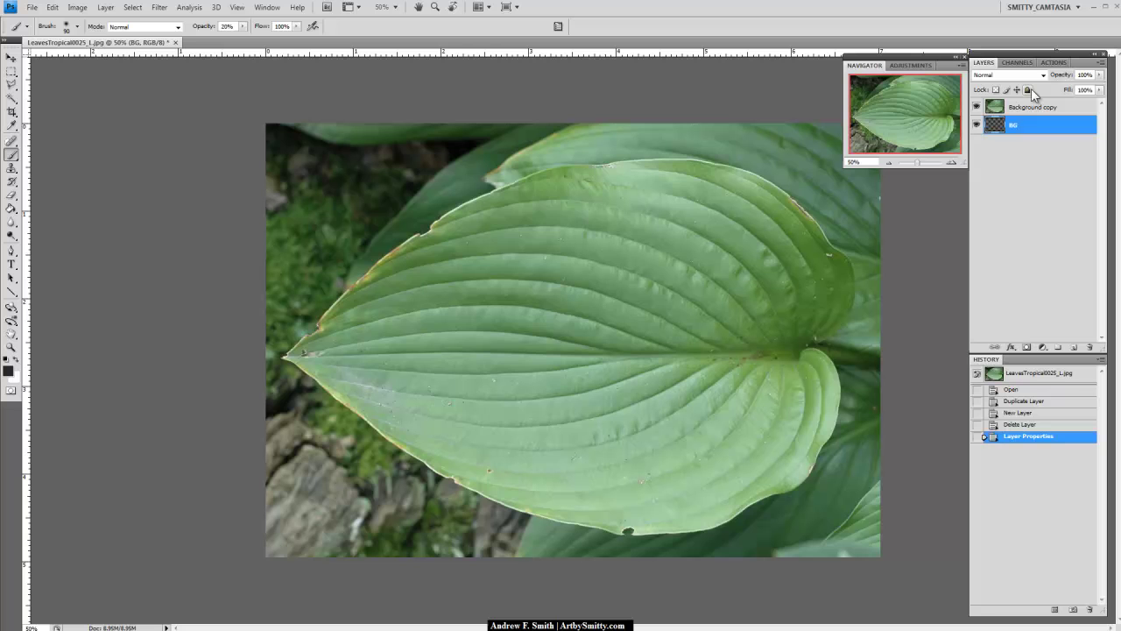
Fill the BG layer with white using the Paint Bucket, hiding the Background copy layer while filling.
key("g")
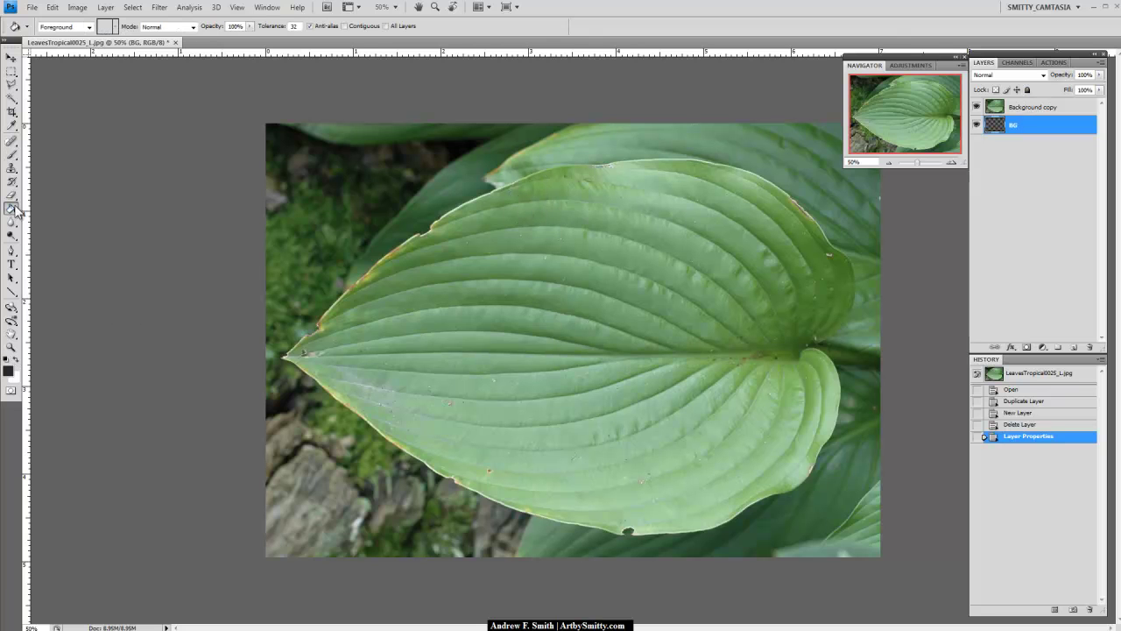
left_click(17, 361)
left_click(975, 107)
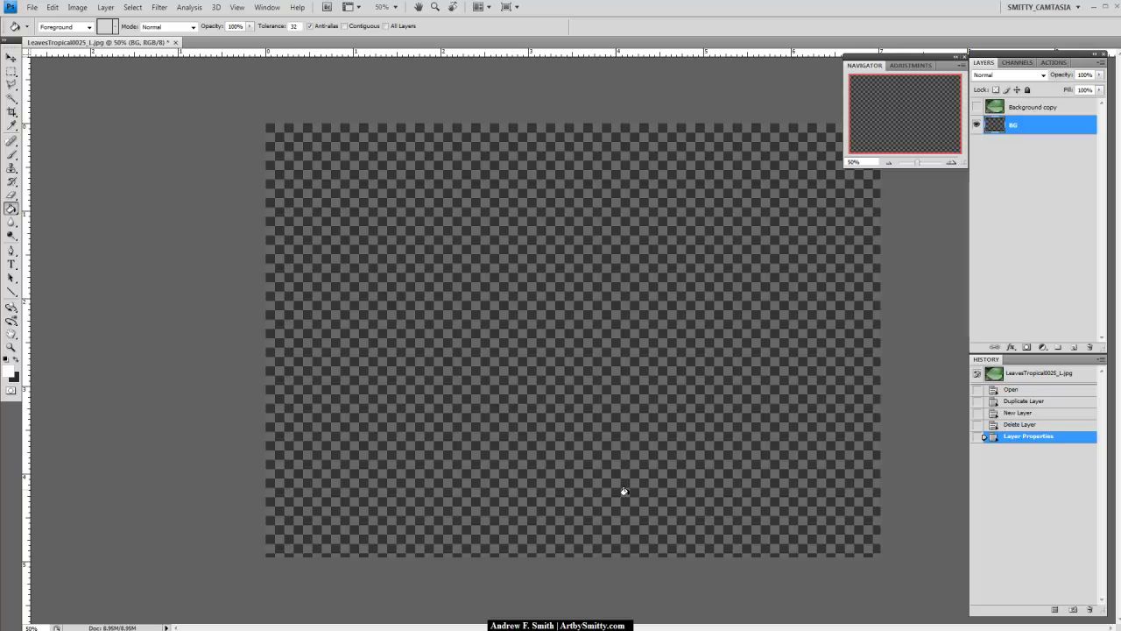
left_click(659, 323)
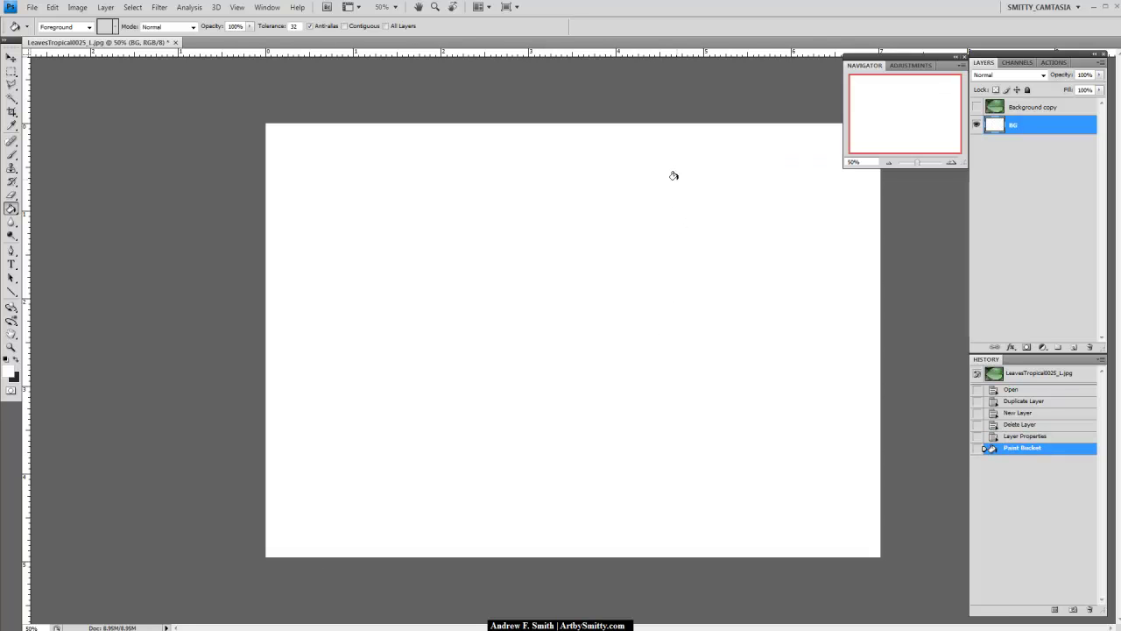
left_click(977, 107)
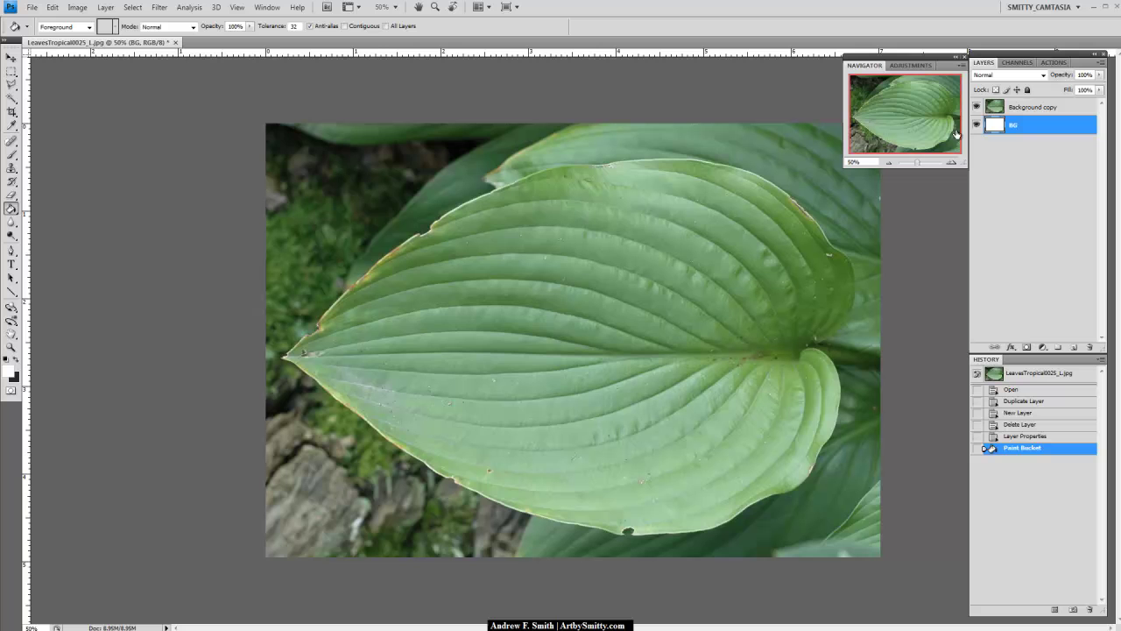
Try erasing the photo's upper-left corner on the Background copy layer, toggle the BG layer's visibility, and revert the erasure.
key("e")
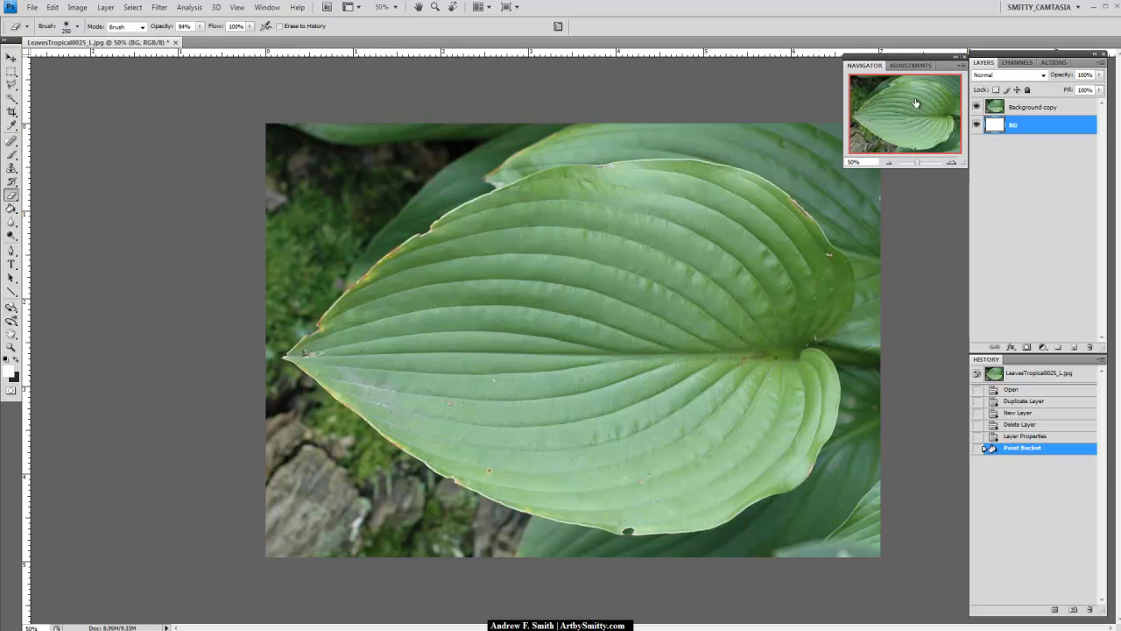
left_click(1027, 107)
mouse_move(295, 105)
left_mouse_down()
mouse_move(325, 163)
mouse_move(400, 130)
mouse_move(268, 143)
mouse_move(262, 153)
left_mouse_up()
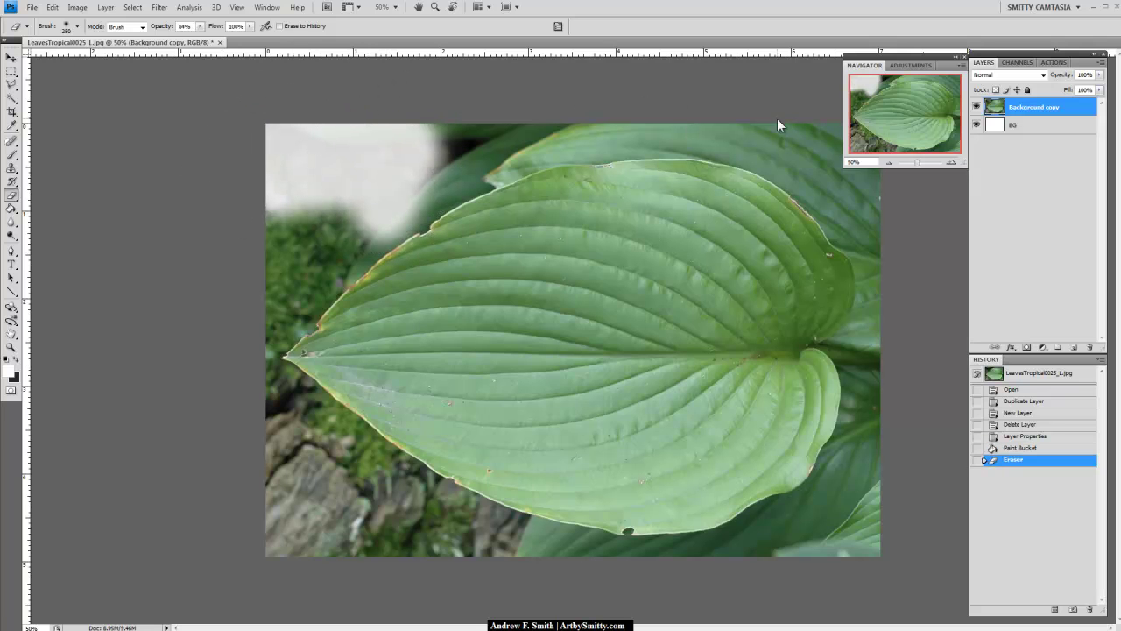
left_click(978, 126)
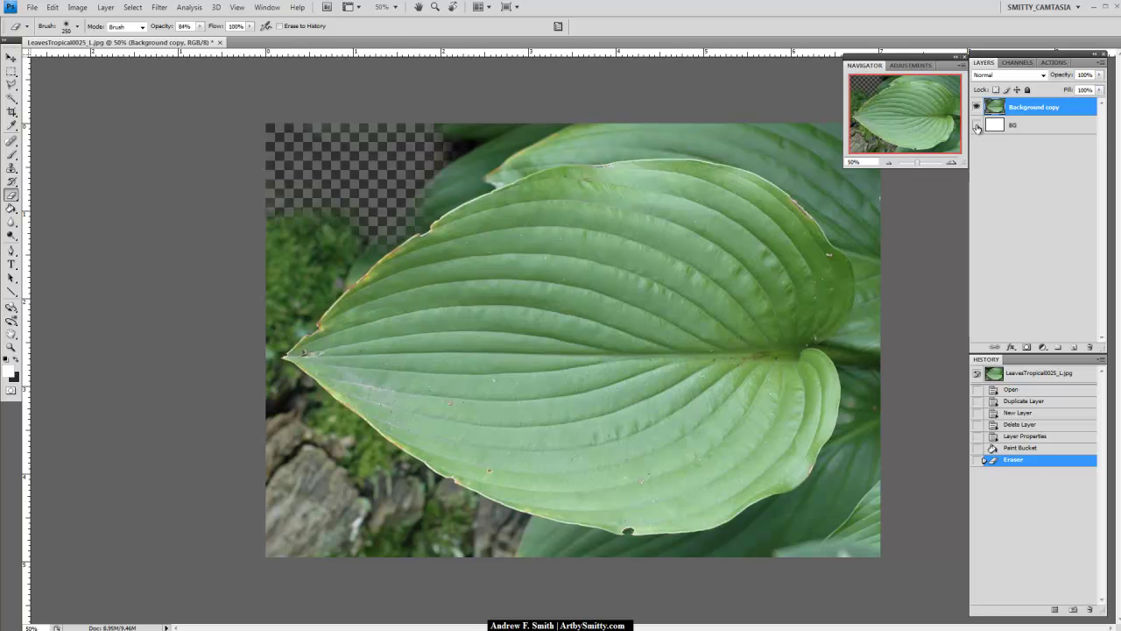
left_click(978, 126)
left_click(1023, 447)
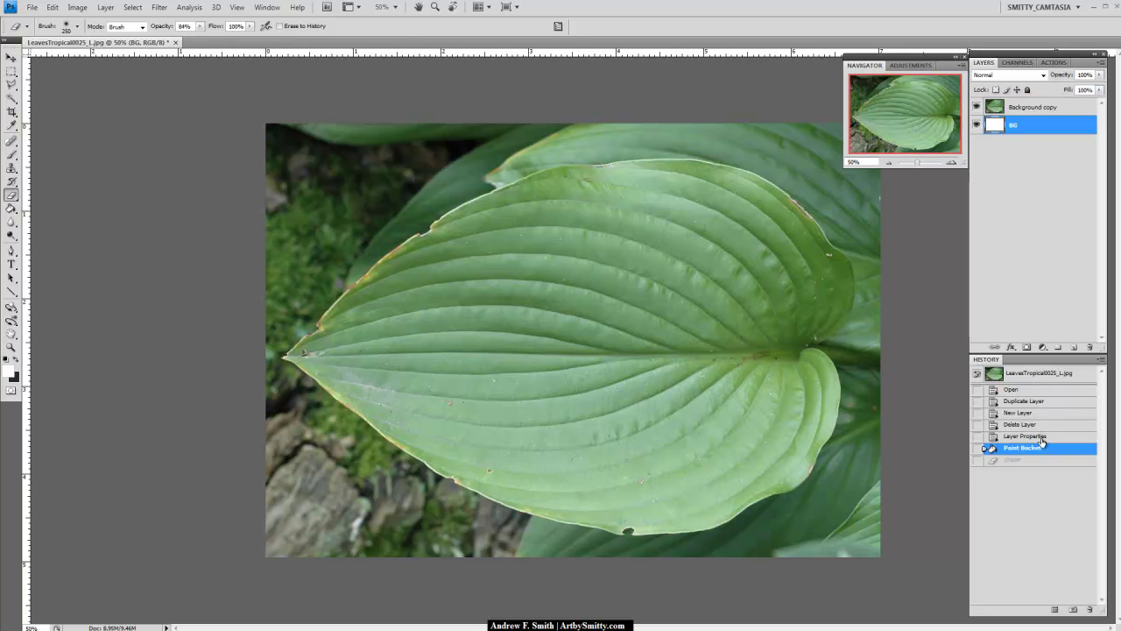
Rename the Background copy layer to Leaf.
left_click(1051, 110)
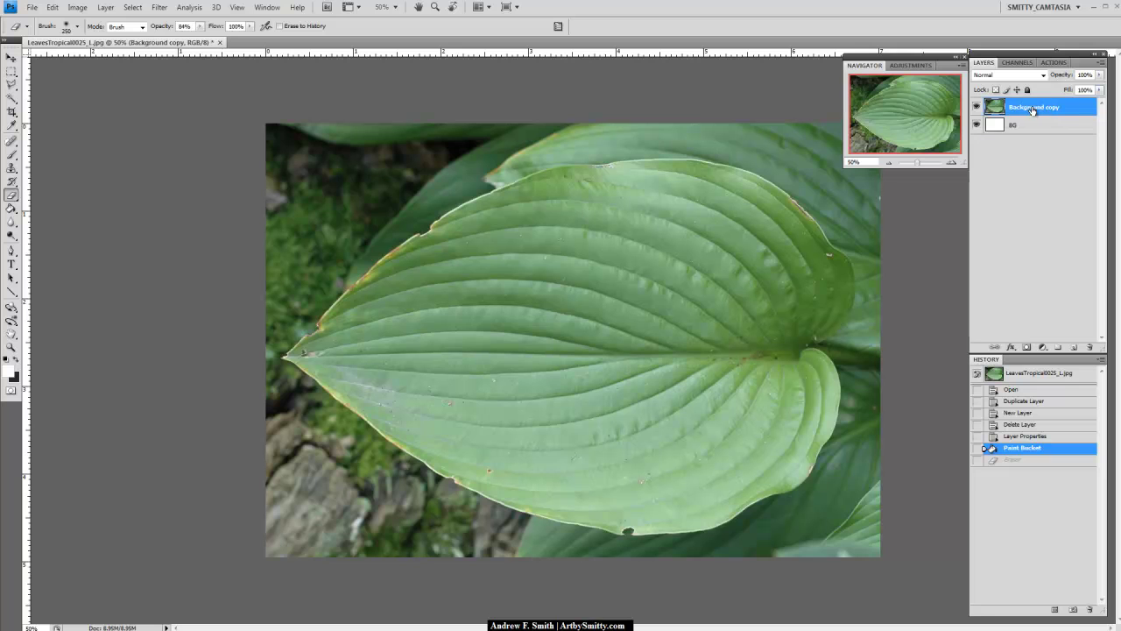
double_click(1031, 108)
type("Lea")
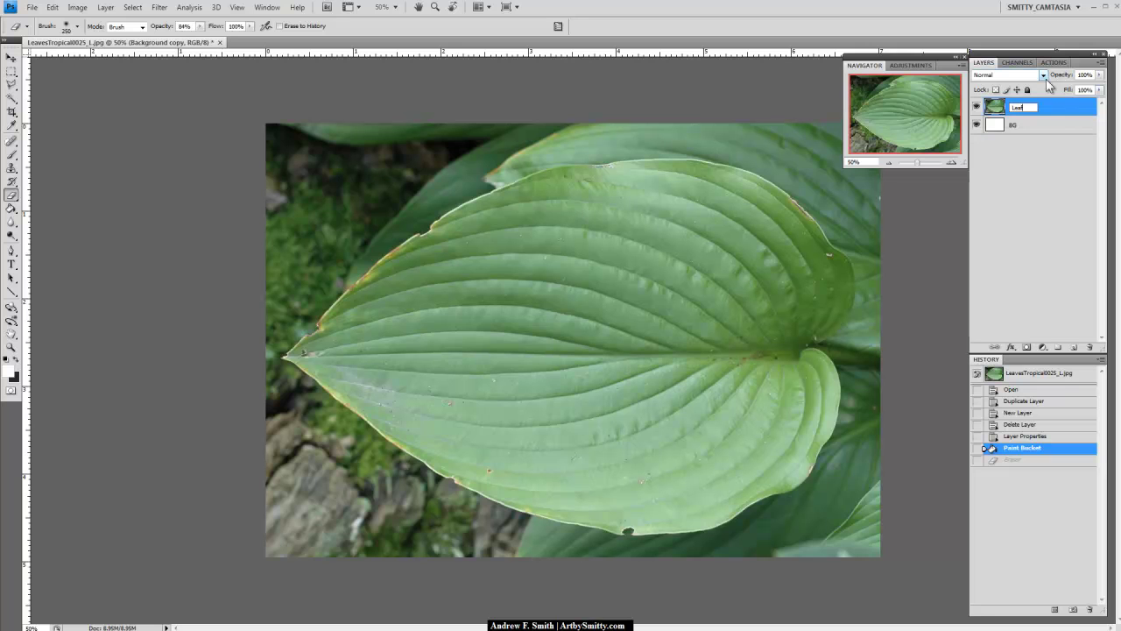
type("f")
key("Return")
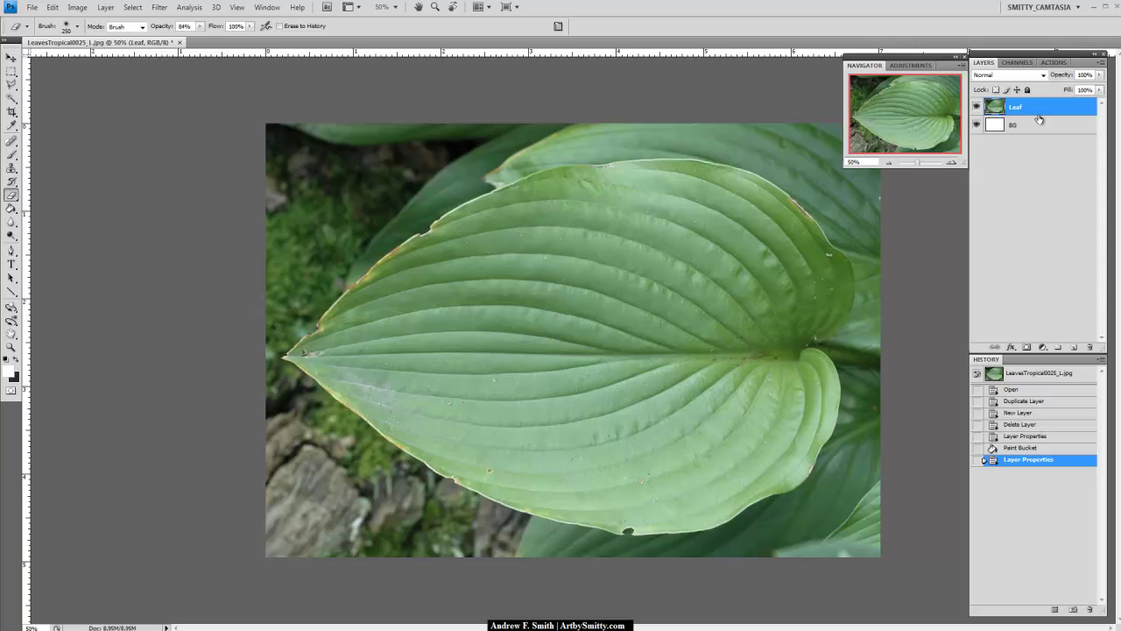
Make a small triangular test selection across the leaf's upper-right edge with the Polygonal Lasso.
key("l")
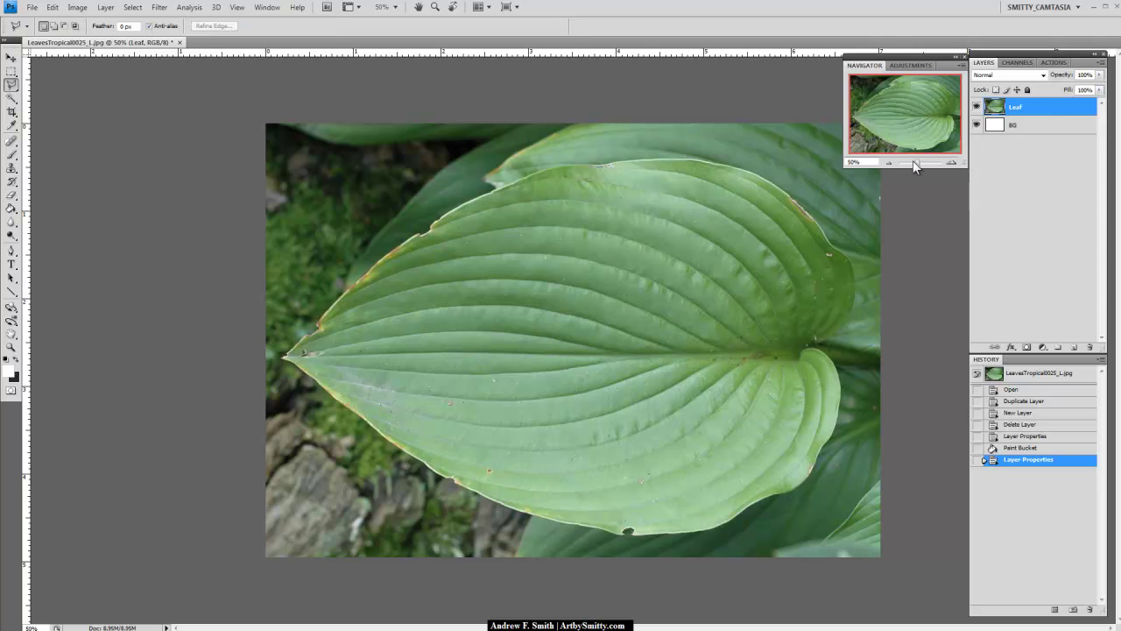
left_click_drag(915, 164, 919, 163)
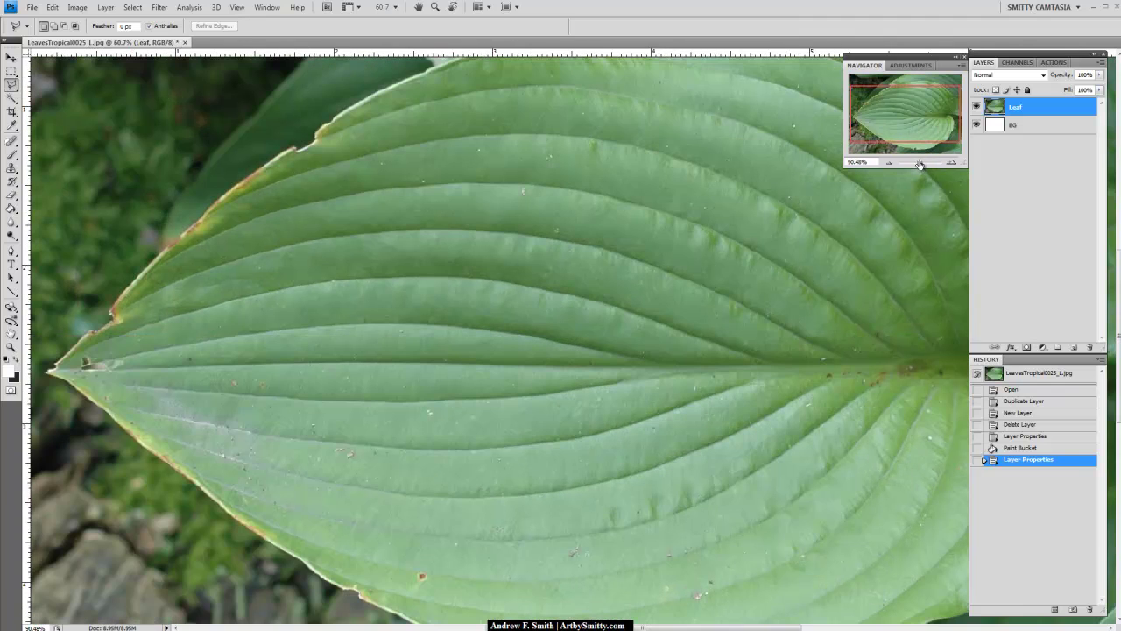
left_click_drag(889, 239, 598, 338)
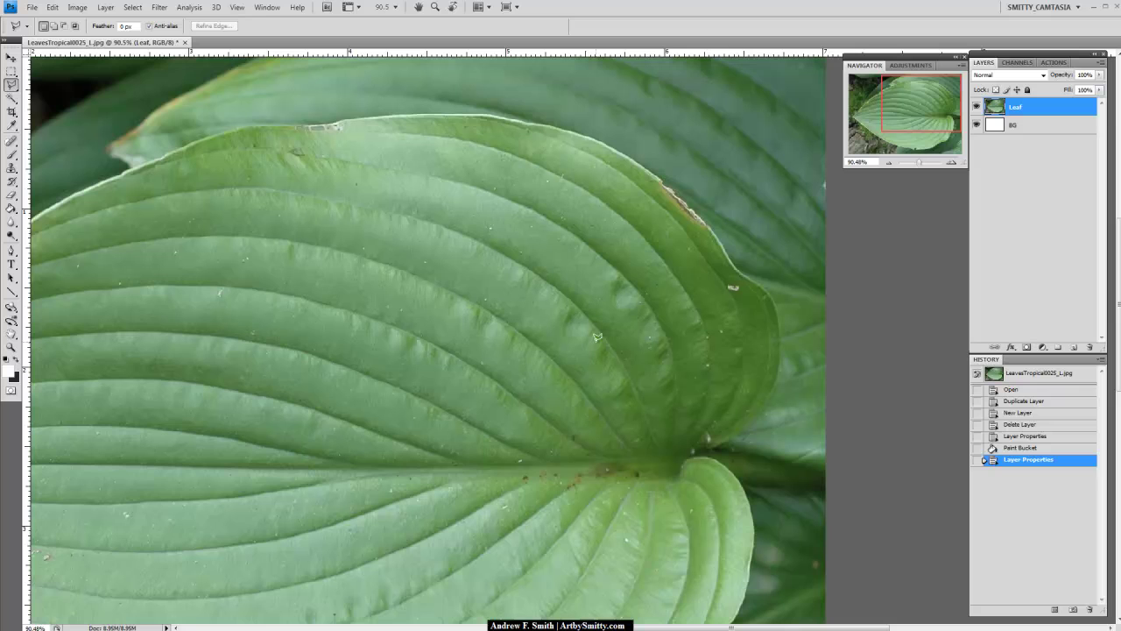
left_click(715, 203)
double_click(772, 270)
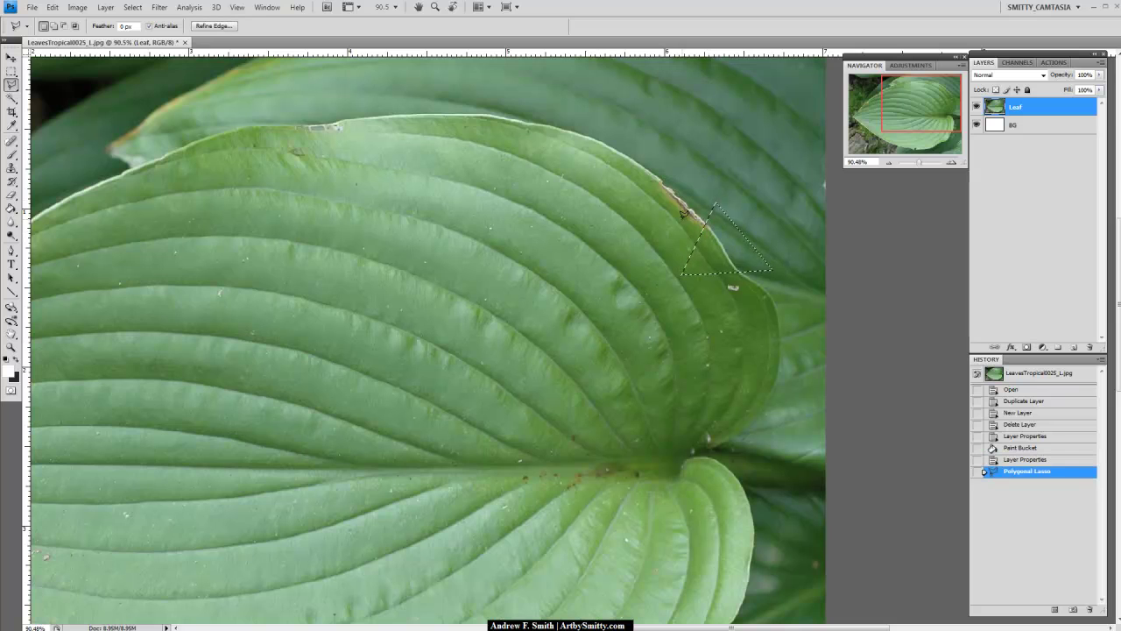
Replace the triangular selection with a four-sided Polygonal Lasso selection around the brown patch on the leaf's upper-right edge.
left_click(646, 138)
left_click(592, 259)
left_click(683, 272)
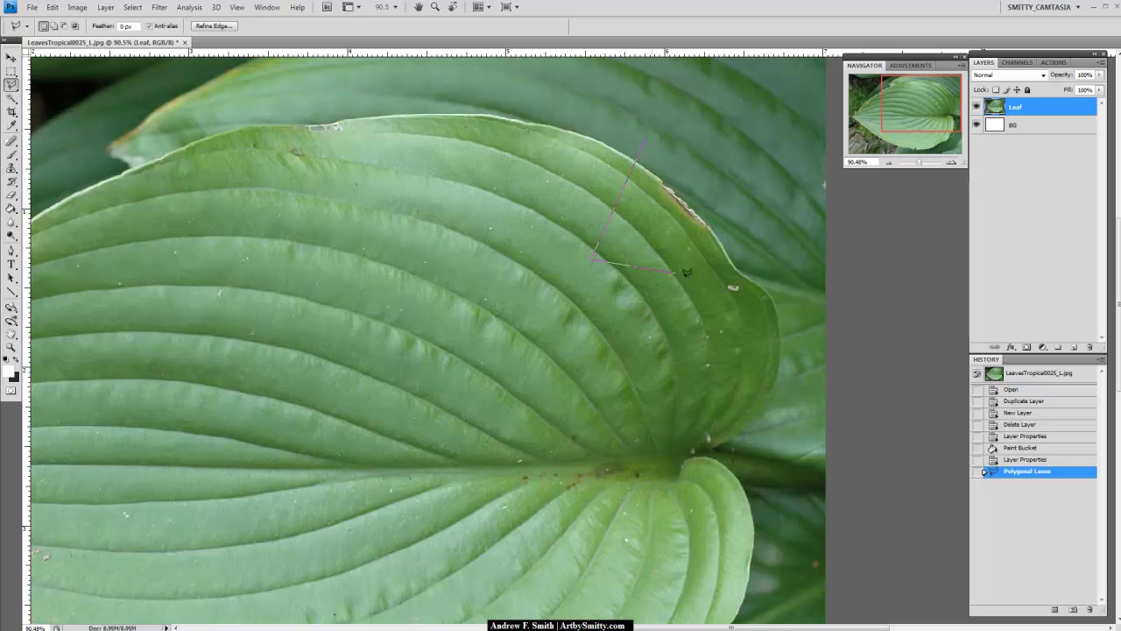
double_click(717, 163)
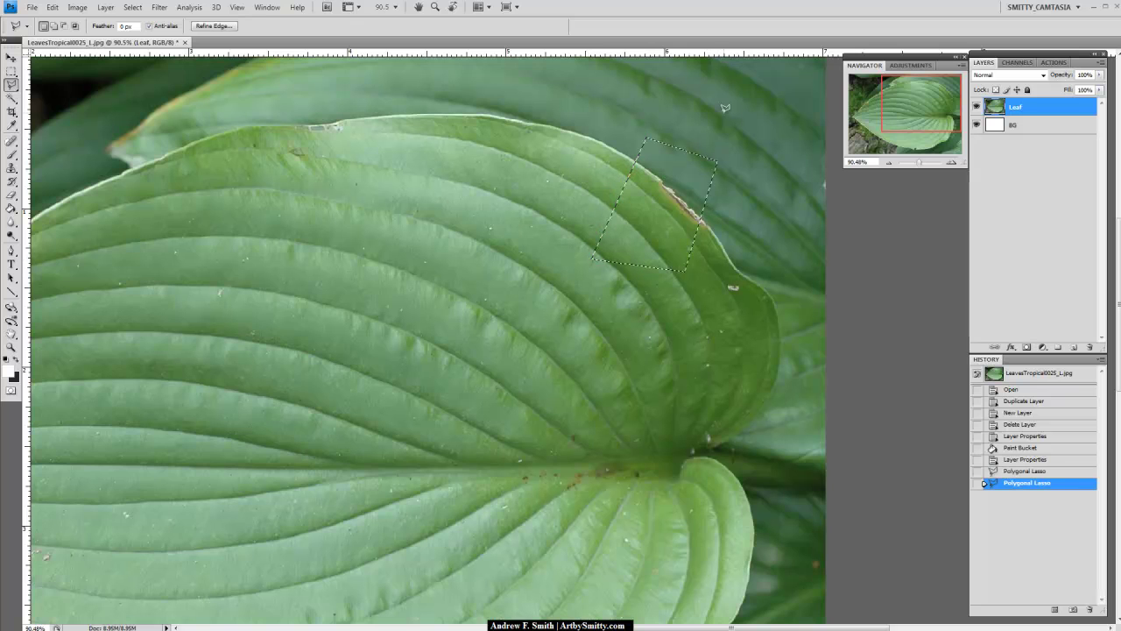
Try the Magnetic Lasso along the leaf's right and top edges and close the selection.
left_click(11, 85)
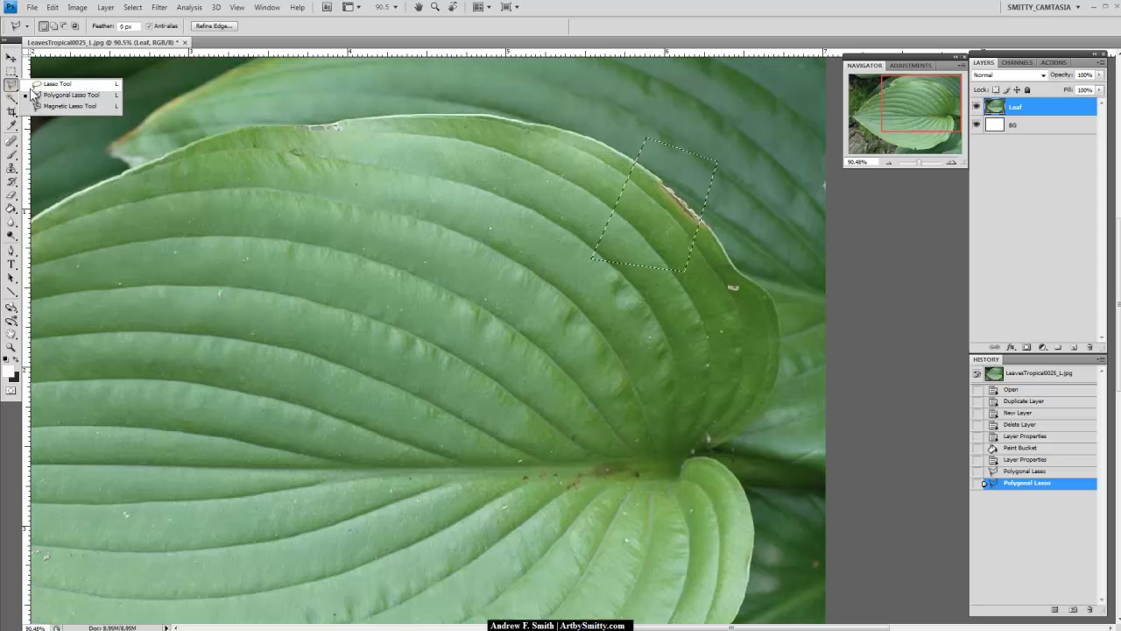
left_click(71, 106)
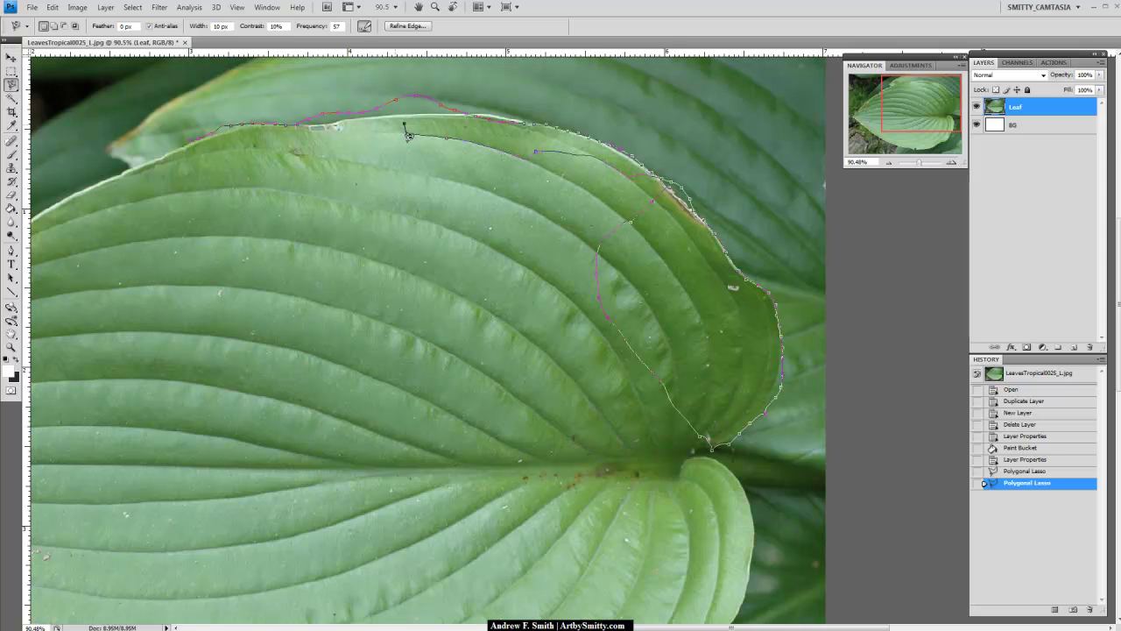
double_click(383, 192)
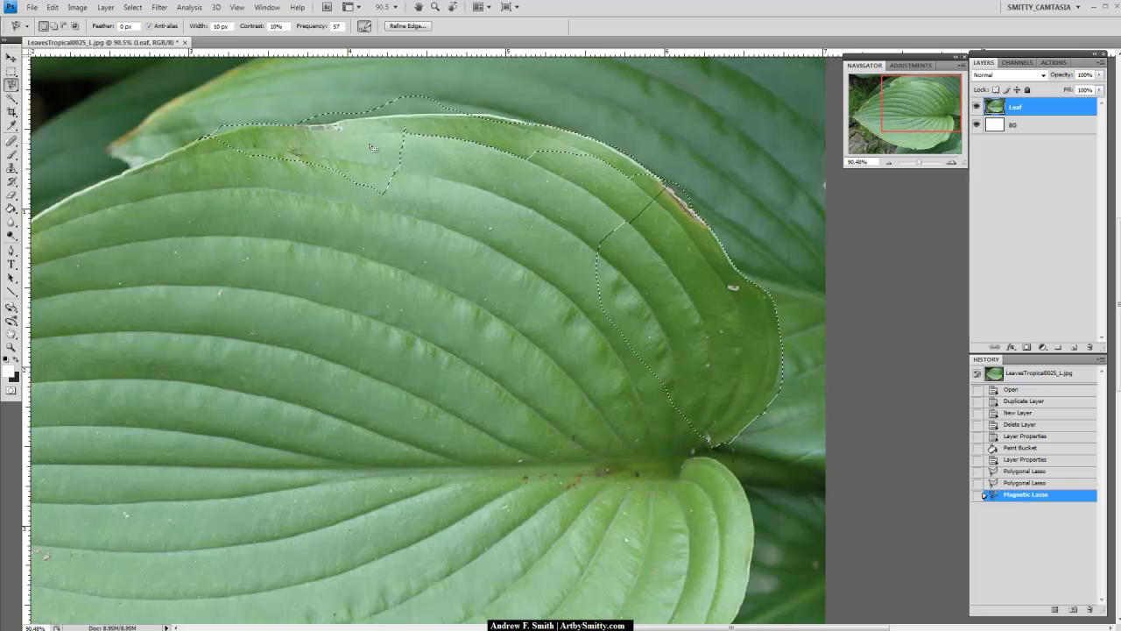
Clear the selection with the Rectangular Marquee, draw a small test marquee near the upper-right edge, and deselect it.
left_click(12, 71)
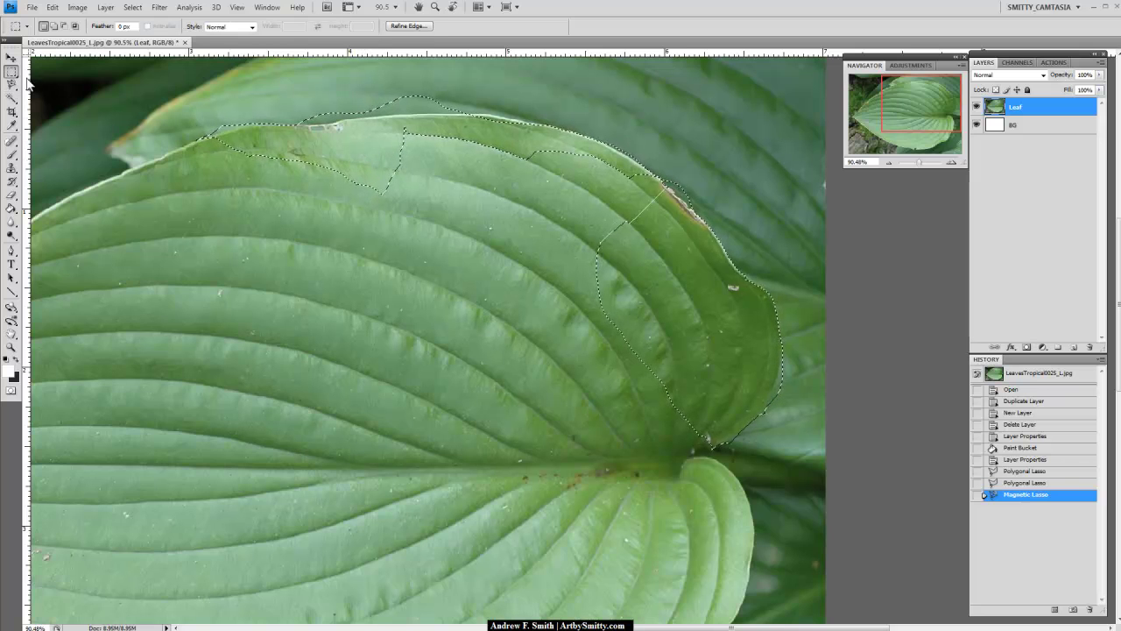
left_click(765, 127)
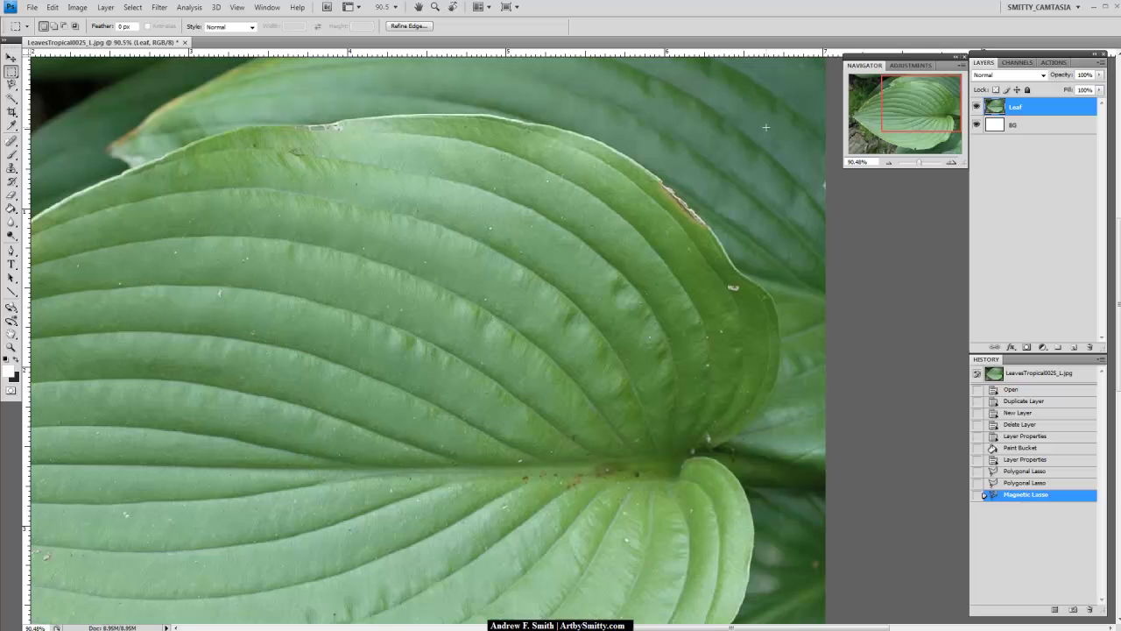
left_click_drag(655, 173, 608, 212)
left_click(691, 129)
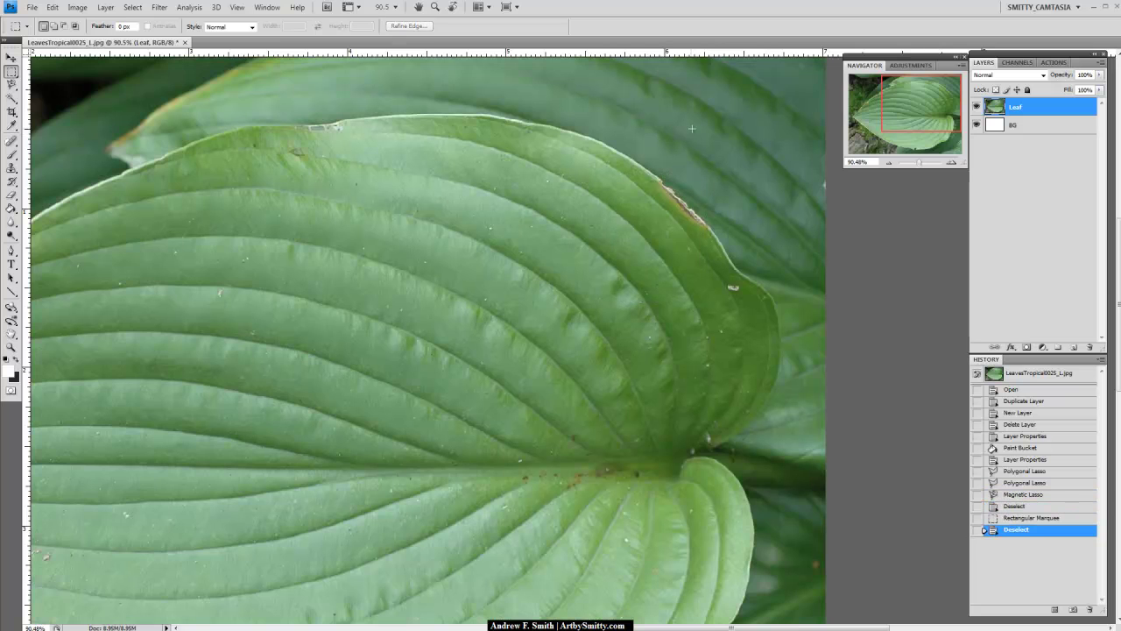
Switch back to the Polygonal Lasso tool and review the leaf at different magnifications with the Navigator.
left_click(12, 84)
left_click(70, 95)
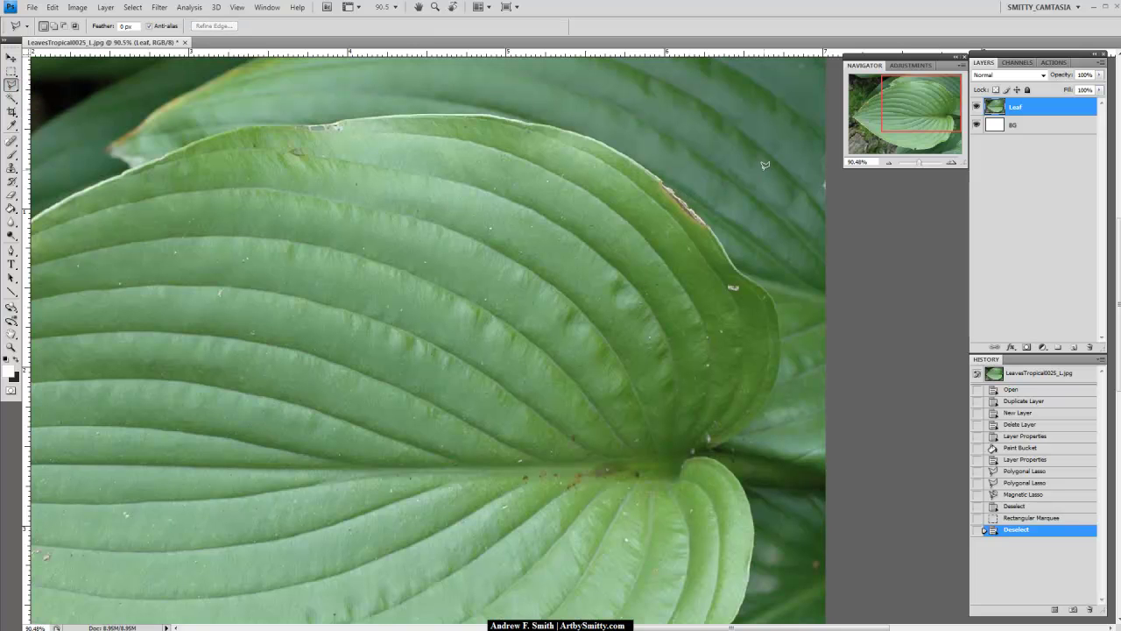
left_click_drag(929, 117, 918, 163)
left_click(267, 7)
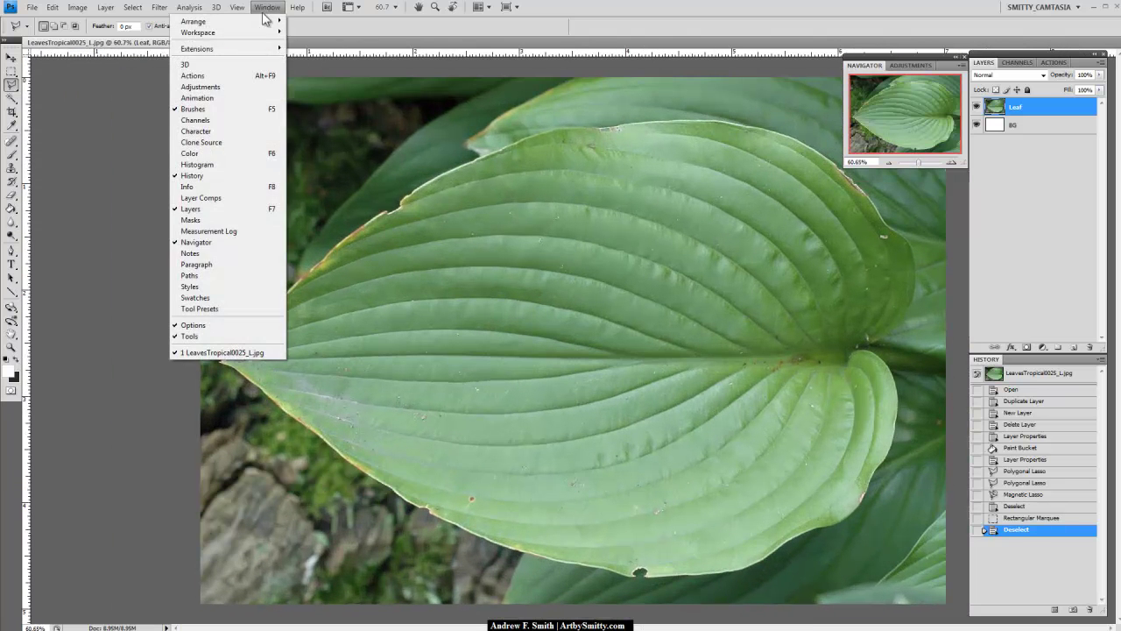
left_click(928, 127)
left_click_drag(919, 162, 919, 161)
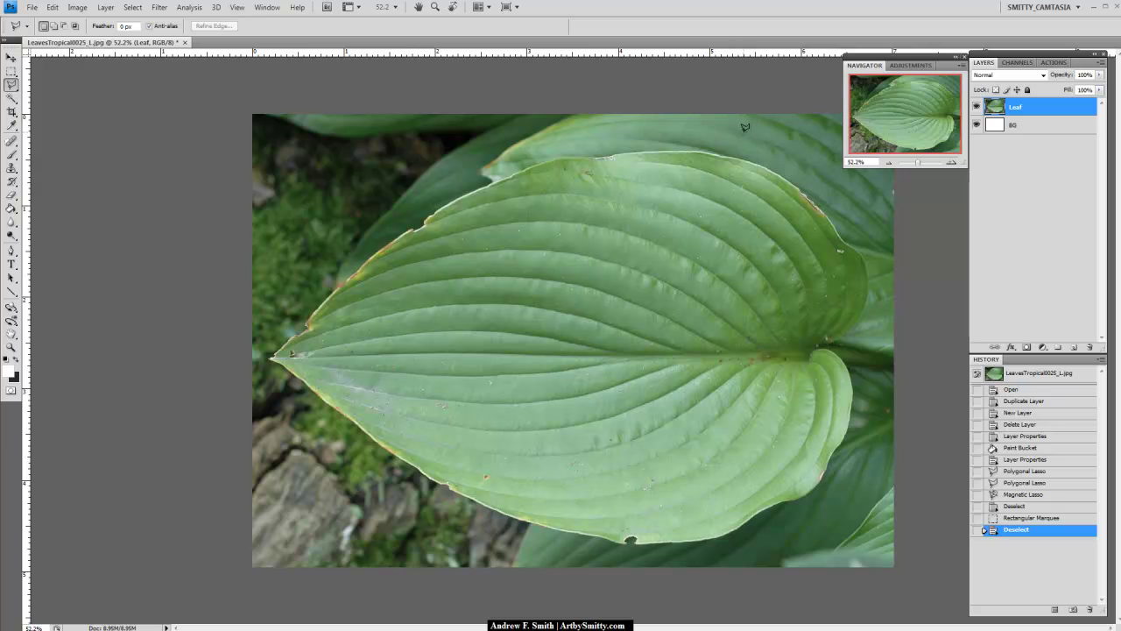
left_click(921, 161)
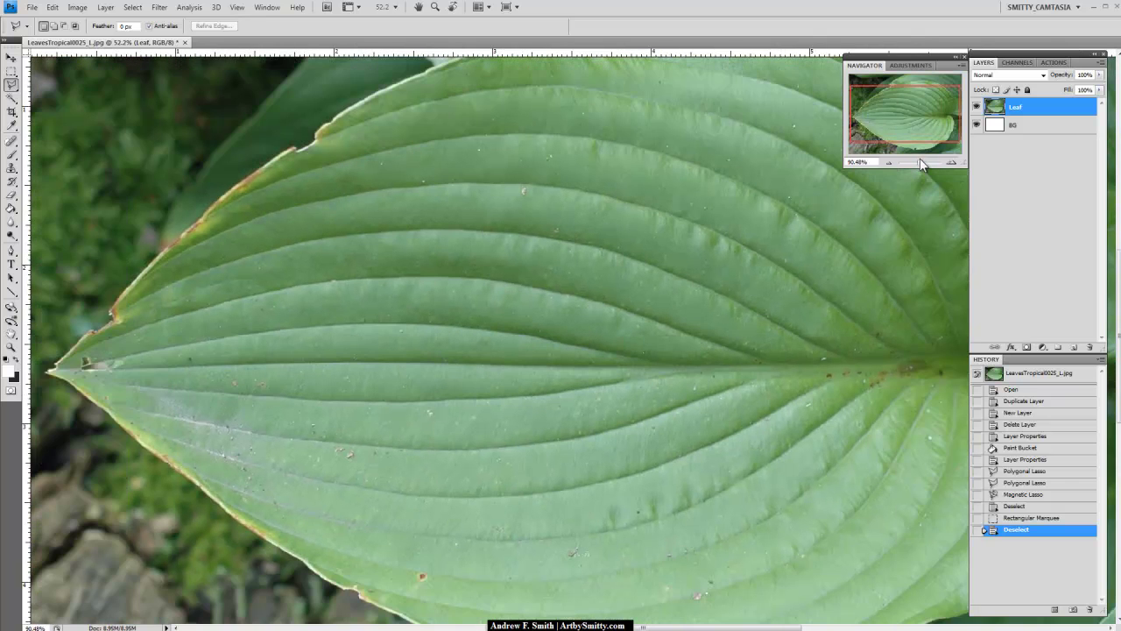
Select the leaf's upper-left section, tracing its edge from the notch to the damaged spot on top and closing through the interior.
left_click_drag(919, 161, 922, 161)
left_click_drag(911, 116, 903, 85)
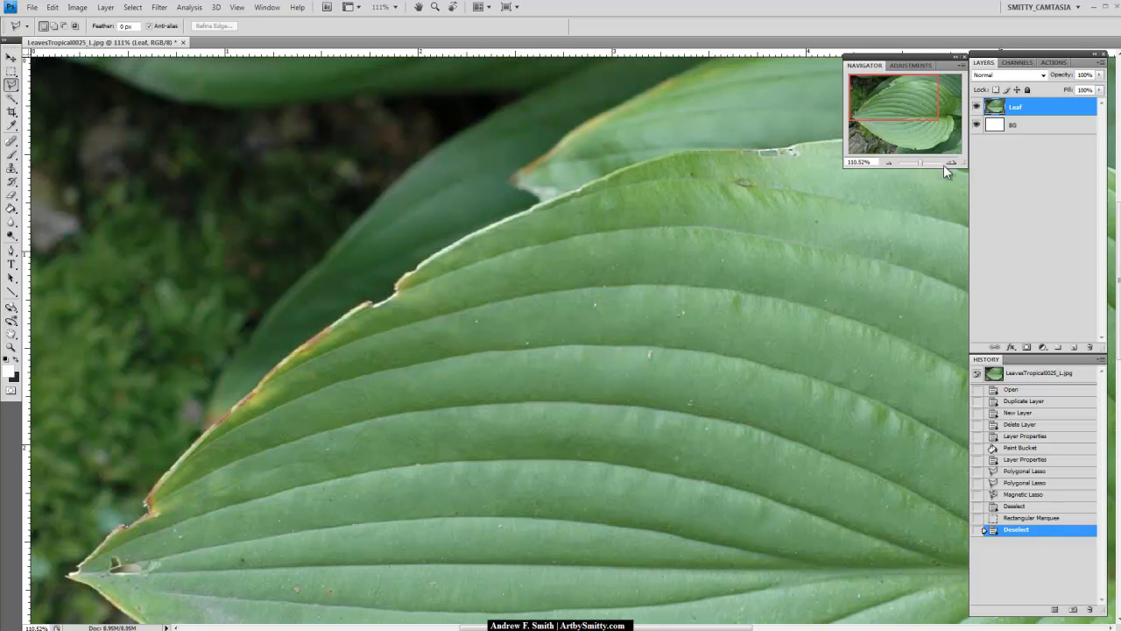
left_click_drag(924, 167, 927, 166)
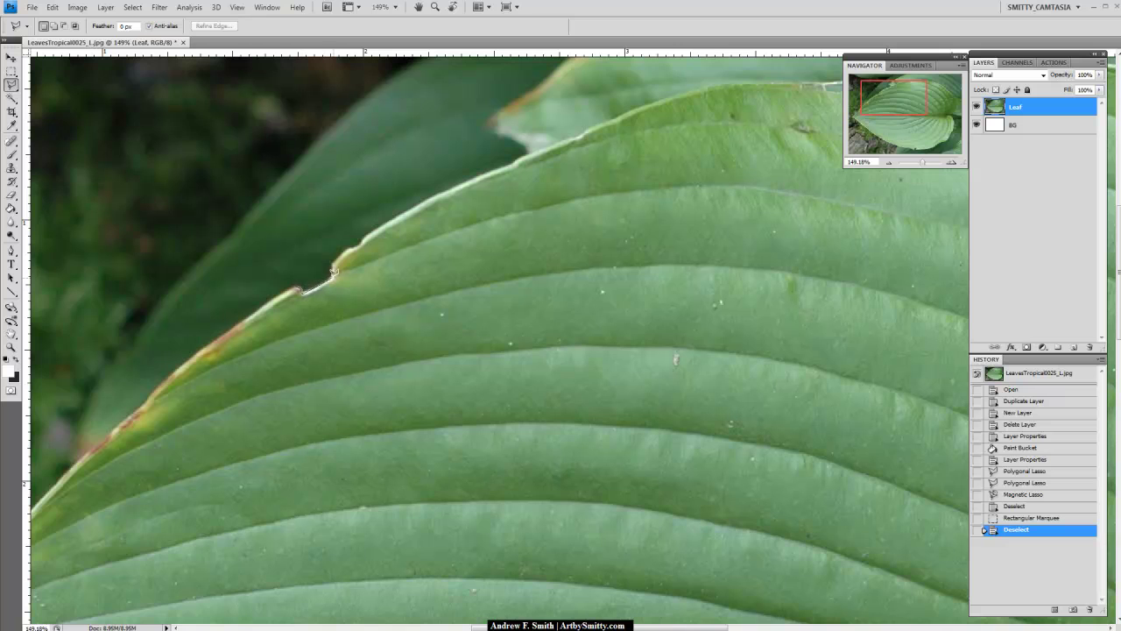
left_click(363, 237)
left_click_drag(516, 155, 583, 128)
mouse_move(683, 100)
left_mouse_down()
mouse_move(725, 76)
mouse_move(823, 85)
mouse_move(811, 115)
left_mouse_up()
left_click(788, 403)
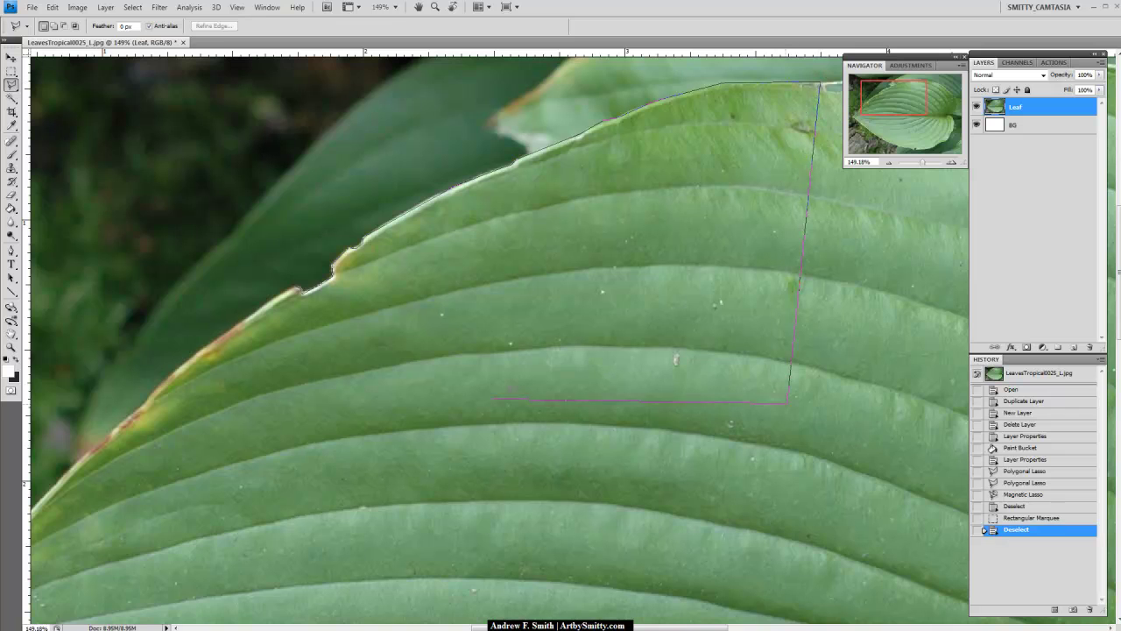
double_click(329, 403)
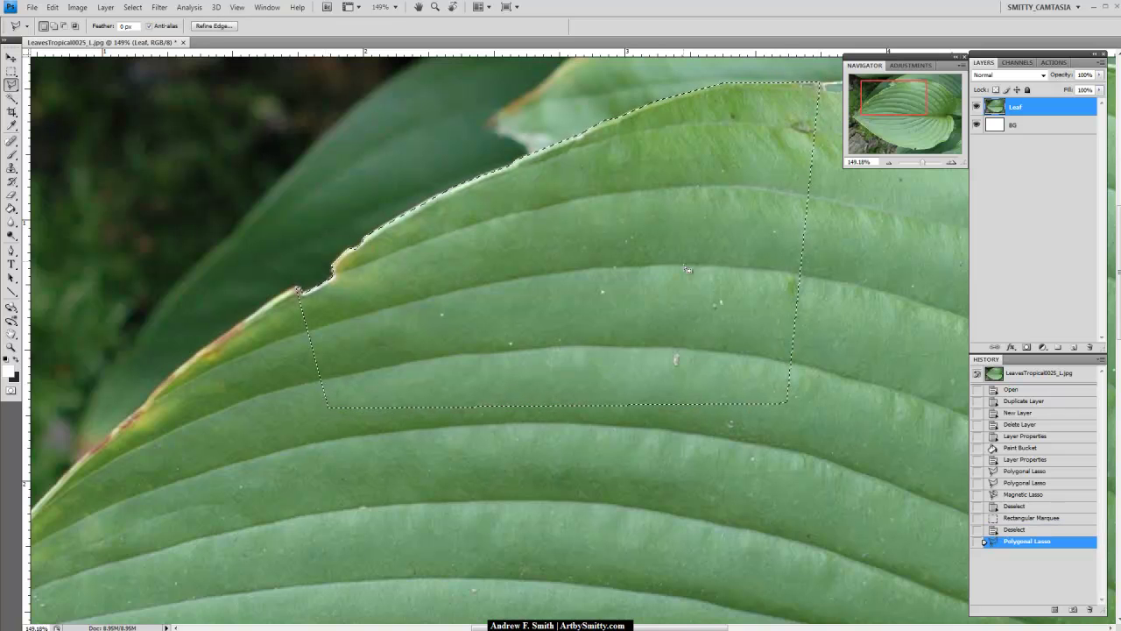
Add the leaf's top section to the selection, tracing the edge rightward from the damaged spot and closing through the interior.
left_click_drag(884, 104, 908, 96)
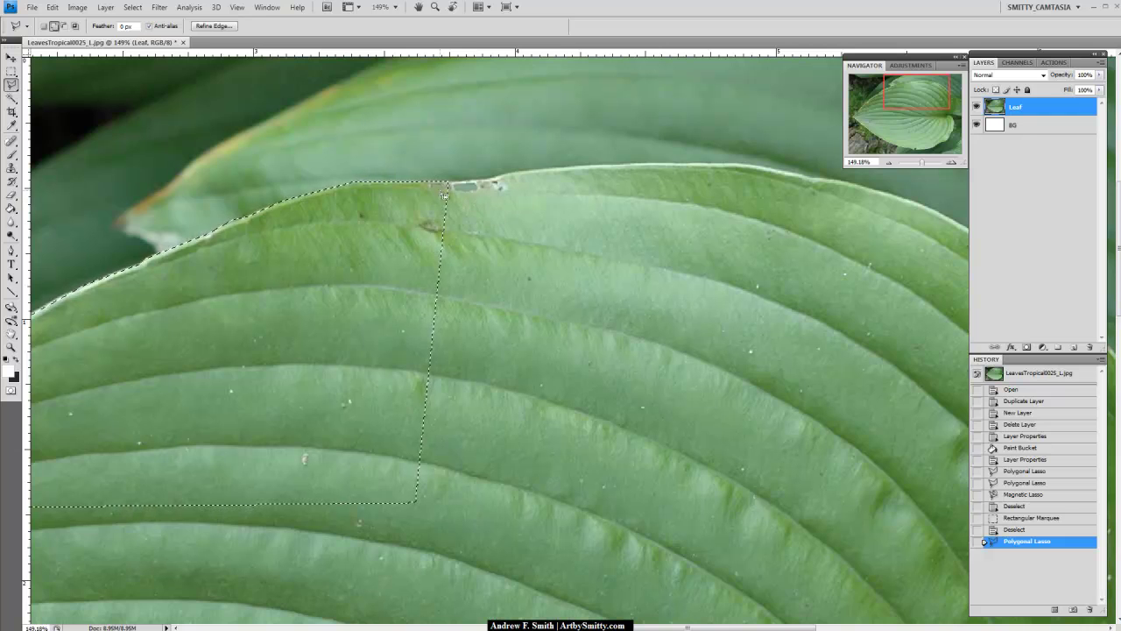
left_click(514, 167)
left_click(826, 503)
double_click(416, 497)
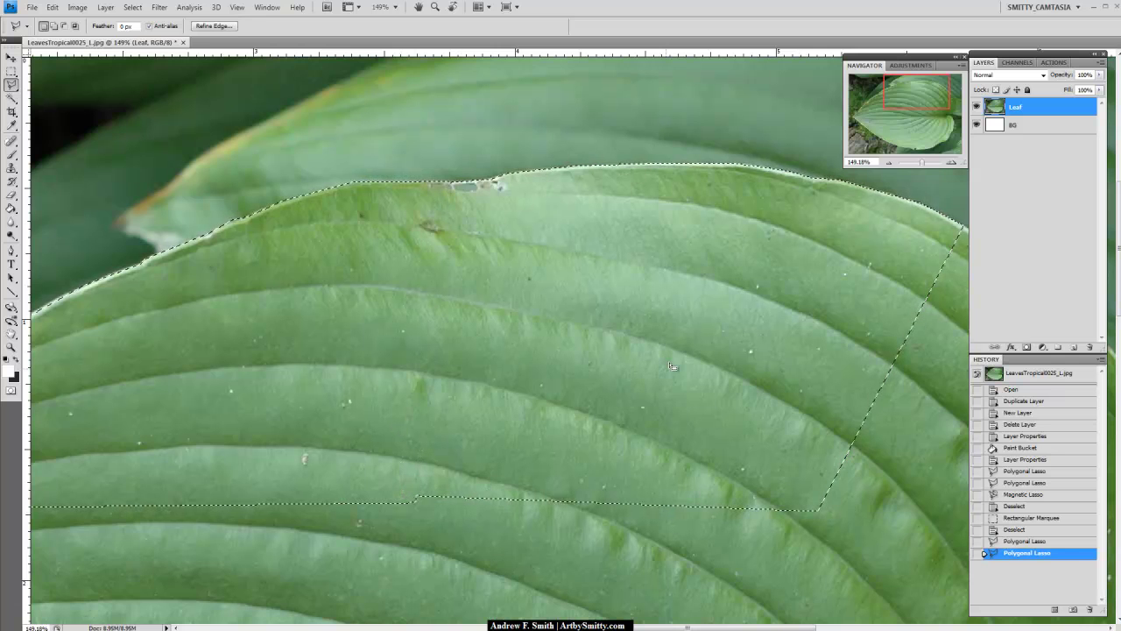
Add the upper-right edge to the selection, tracing around the brown patch and closing inside the leaf.
left_click_drag(905, 92, 918, 99)
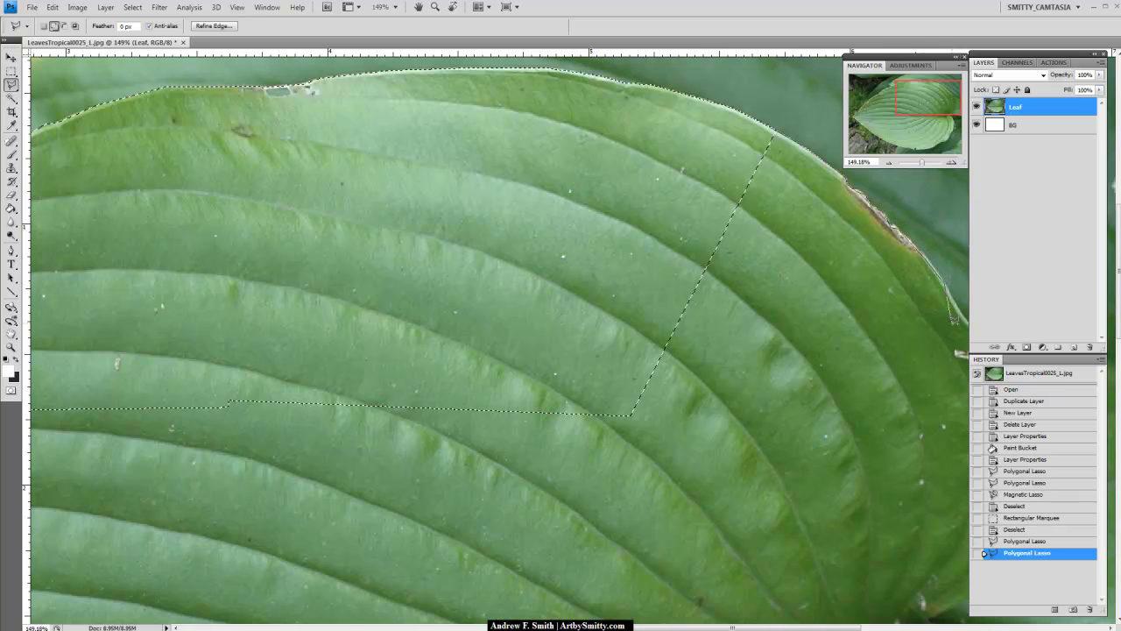
left_click(951, 327)
left_click(799, 383)
left_click(766, 146)
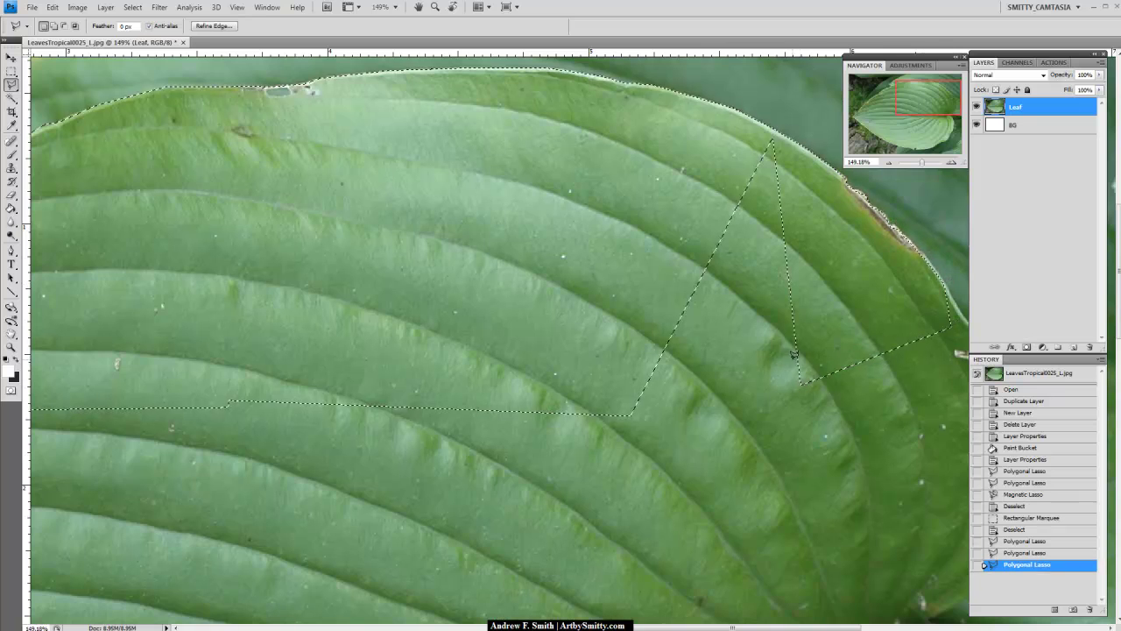
Add the unselected wedge in the leaf's upper-right interior to the selection.
left_click(762, 135)
left_click(773, 138)
left_click(792, 174)
left_click(839, 360)
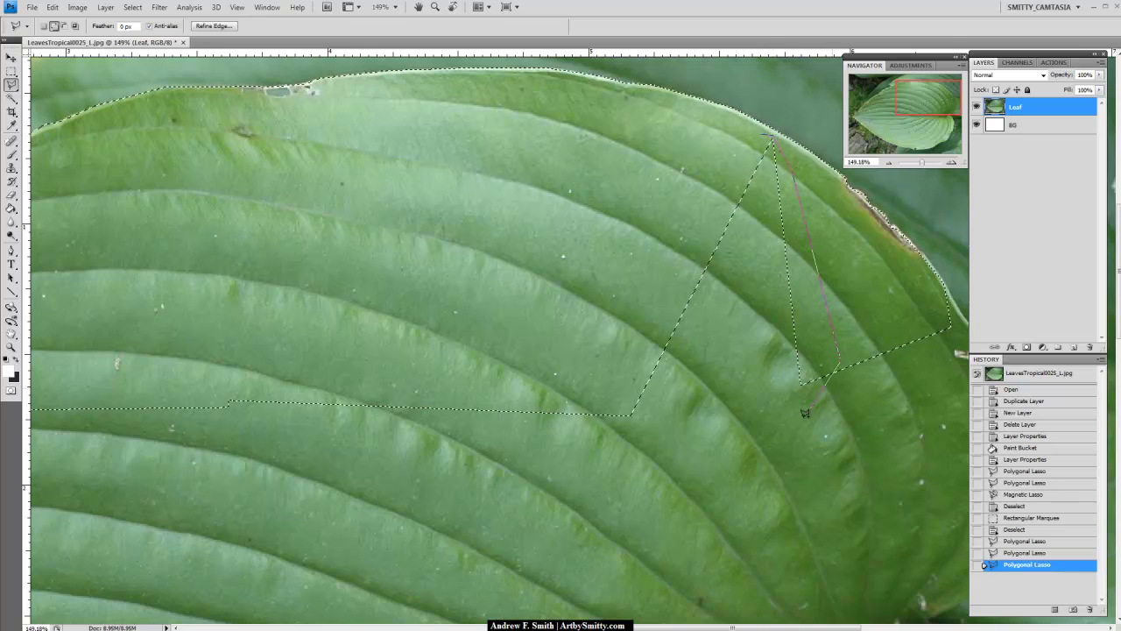
left_click(780, 434)
left_click(593, 482)
left_click(571, 399)
double_click(617, 203)
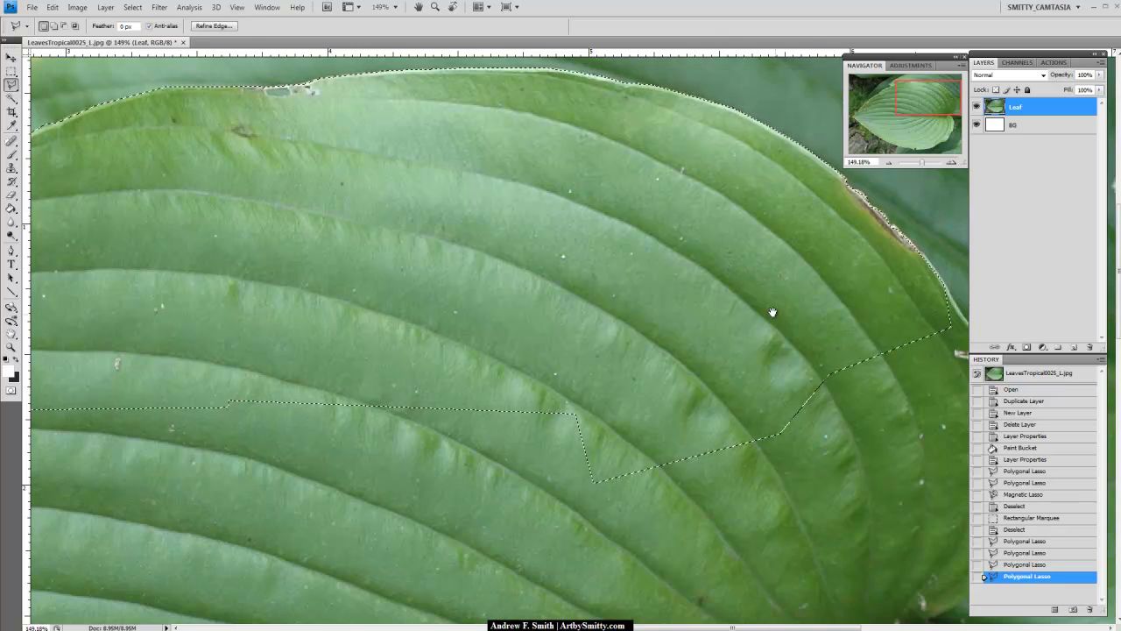
Add the rounded right lobe to the selection, tracing its edge down to the stem junction and closing through the interior.
left_click_drag(841, 418, 629, 334)
left_click_drag(733, 329, 635, 360)
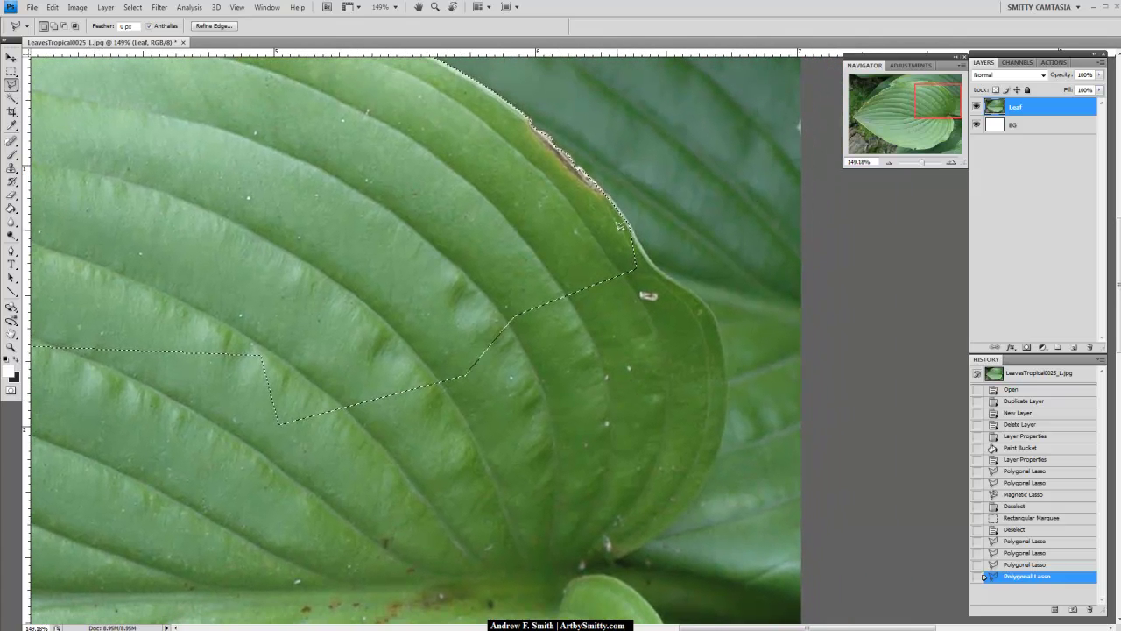
left_click(698, 294)
left_click(714, 317)
left_click(724, 360)
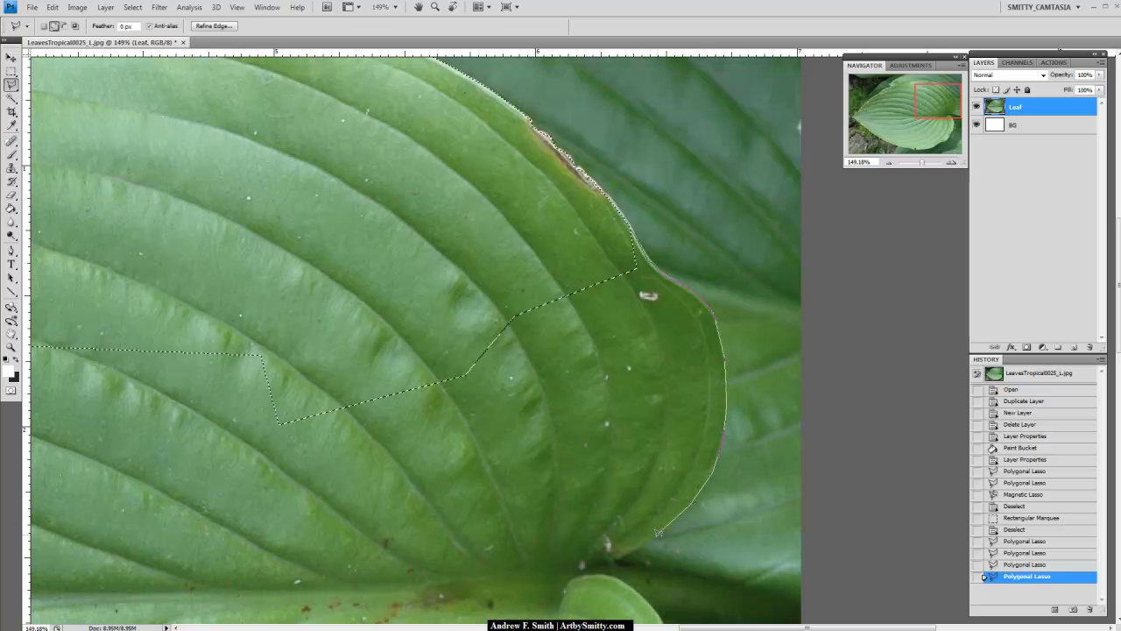
left_click(623, 555)
left_click(591, 558)
left_click(267, 514)
left_click(213, 429)
double_click(213, 341)
Add the stem and the lower-right lobe to the selection, tracing down to the brown spot on the lobe's edge.
left_click_drag(590, 546, 579, 218)
left_click(576, 226)
left_click(585, 234)
left_click(637, 236)
left_click(700, 248)
left_click(809, 280)
left_click(803, 304)
left_click(650, 286)
left_click(671, 357)
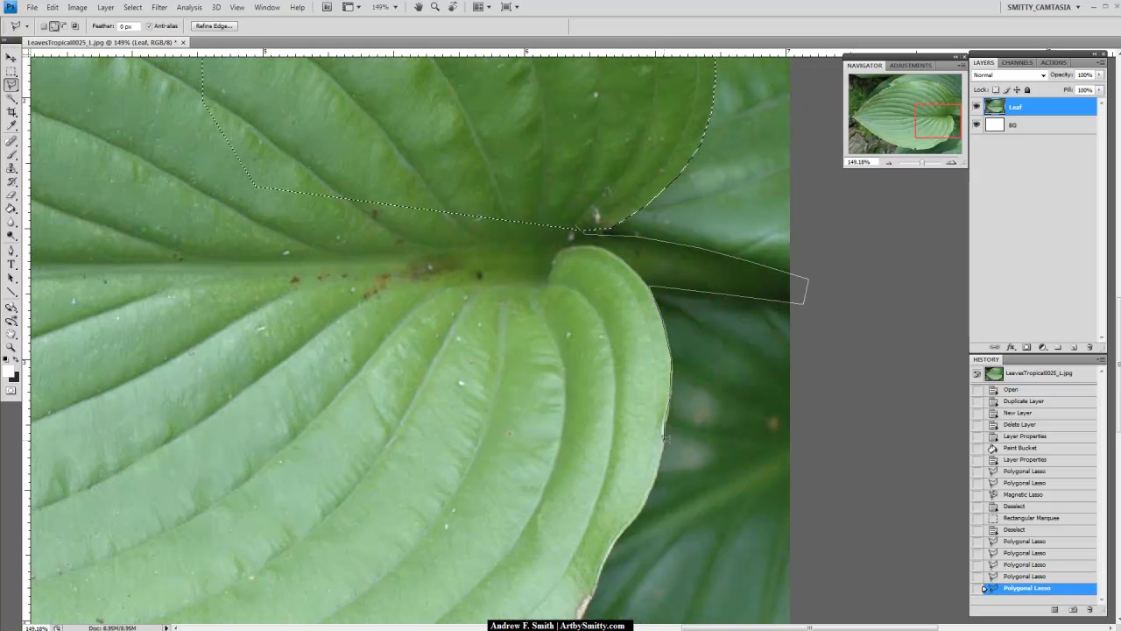
left_click(589, 597)
left_click(517, 562)
left_click(213, 308)
double_click(213, 213)
Add the leaf's lower-right section to the selection, tracing the bottom edge from the brown spot past the bite-shaped hole.
left_click_drag(500, 468, 628, 162)
left_click(721, 273)
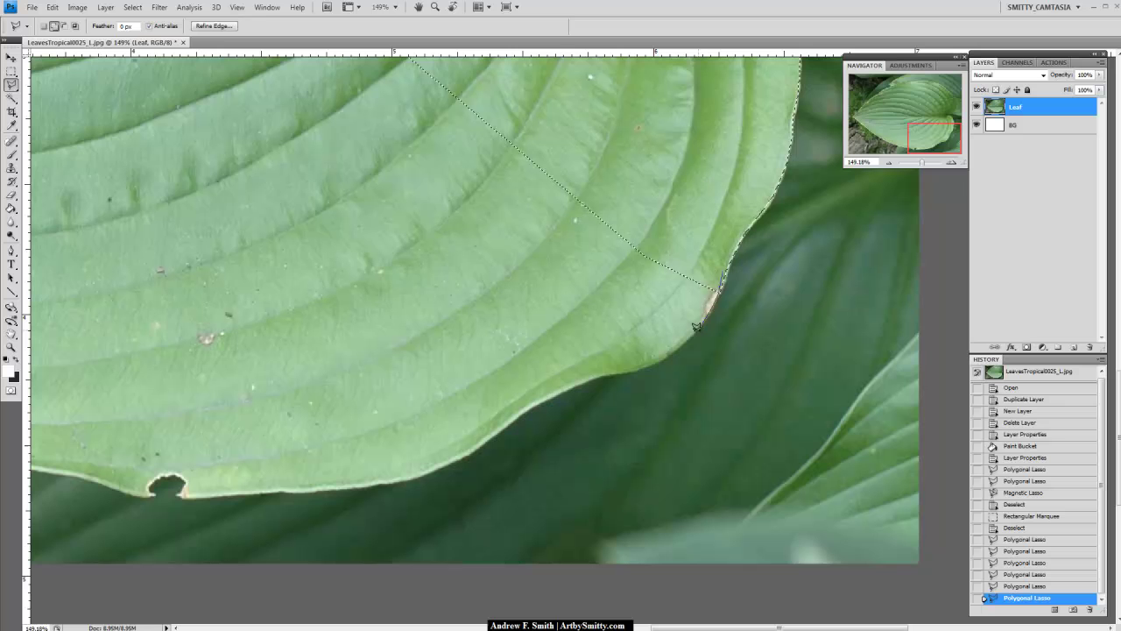
left_click(699, 329)
left_click(656, 366)
mouse_move(594, 370)
left_mouse_down("alt")
mouse_move(457, 449)
mouse_move(278, 486)
mouse_move(179, 475)
mouse_move(143, 493)
left_mouse_up("alt")
left_click(116, 488)
left_click(100, 412)
left_click(220, 135)
double_click(300, 98)
Add the unselected wedge in the leaf's lower-right interior to the selection.
left_click_drag(184, 295, 382, 345)
left_click(404, 382)
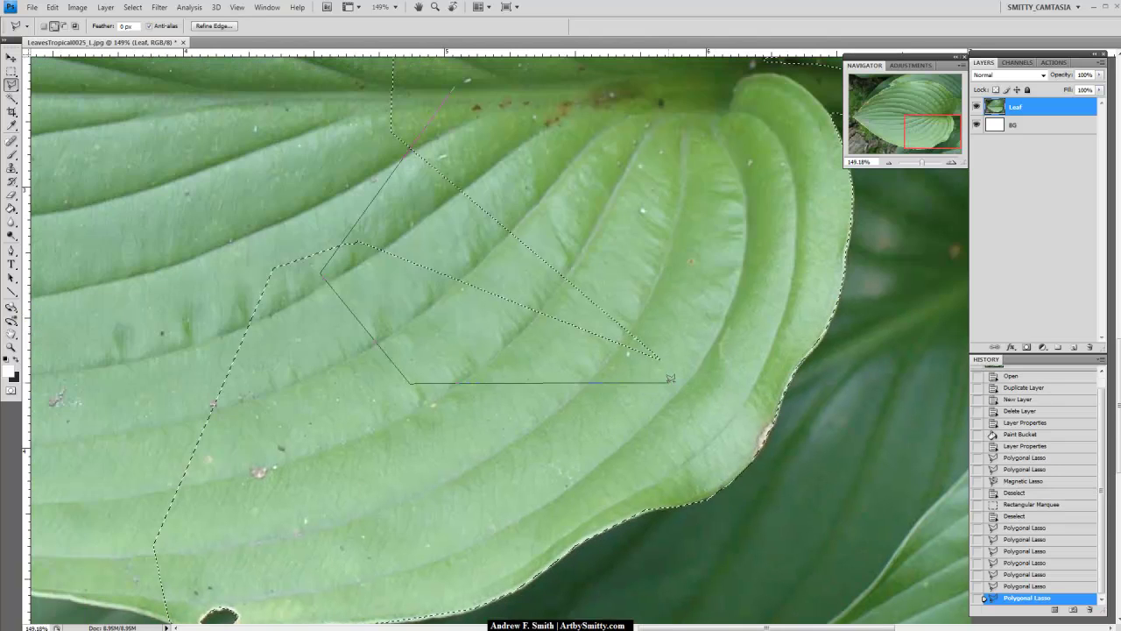
double_click(670, 380)
Add the bottom section to the left of the bite-shaped hole to the selection, following the leaf's lower edge.
left_click_drag(276, 423, 704, 260)
left_click(724, 113, "shift")
left_click(134, 112)
mouse_move(76, 283)
left_mouse_down("alt")
mouse_move(352, 402)
mouse_move(601, 462)
left_mouse_up("alt")
double_click(600, 462)
Add the leaf's lower-left section to the selection, tracing its edge toward the tip and closing through the interior.
left_click_drag(131, 175, 482, 346)
left_click_drag(154, 258, 419, 449, "alt")
left_click(527, 289)
left_click(473, 158)
double_click(400, 110)
Add the pointed leaf tip to the selection, tracing around it onto the upper-left edge and closing through the interior.
mouse_move(140, 243)
left_mouse_down()
mouse_move(391, 441)
mouse_move(215, 308)
mouse_move(322, 224)
mouse_move(398, 122)
left_mouse_up()
left_click(391, 441, "shift")
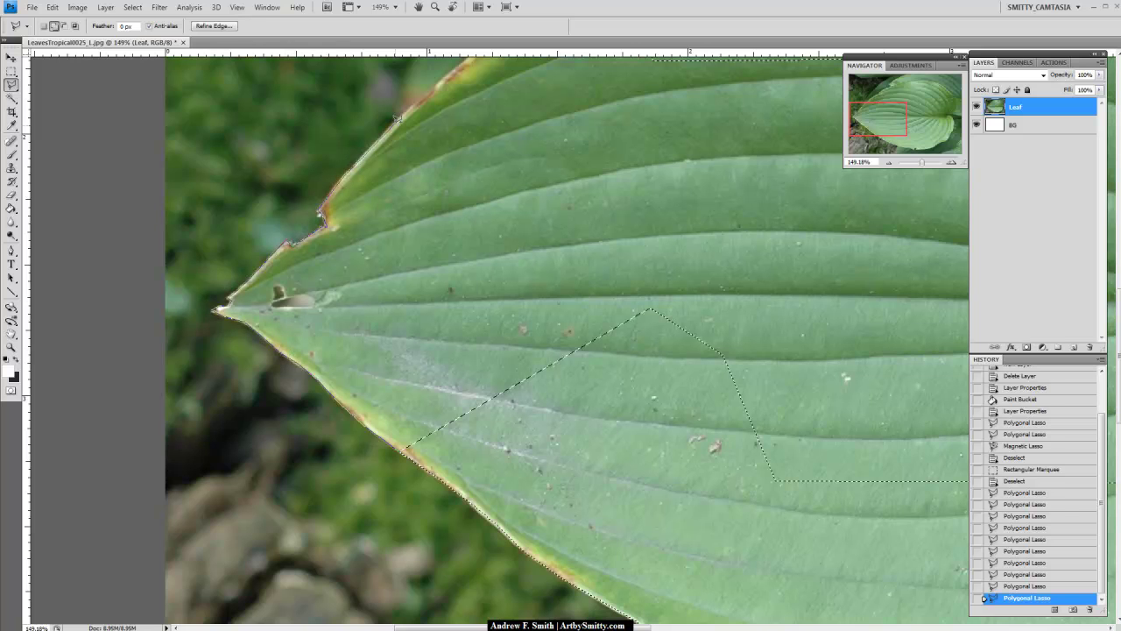
left_click(657, 244)
double_click(652, 385)
Add the remaining upper-left edge to the selection, joining it to the section that starts at the notch.
left_click_drag(616, 400, 553, 616)
mouse_move(354, 320)
left_mouse_down("alt")
mouse_move(415, 257)
mouse_move(562, 158)
left_mouse_up("alt")
double_click(662, 476)
Add the last unselected area in the middle of the leaf to the selection.
left_click_drag(921, 162, 921, 163)
left_click(696, 374, "shift")
left_click(624, 463)
left_click(446, 394)
double_click(575, 241)
Subtract the small hole near the leaf's pointed tip from the selection with the Polygonal Lasso.
left_click_drag(901, 112, 884, 113)
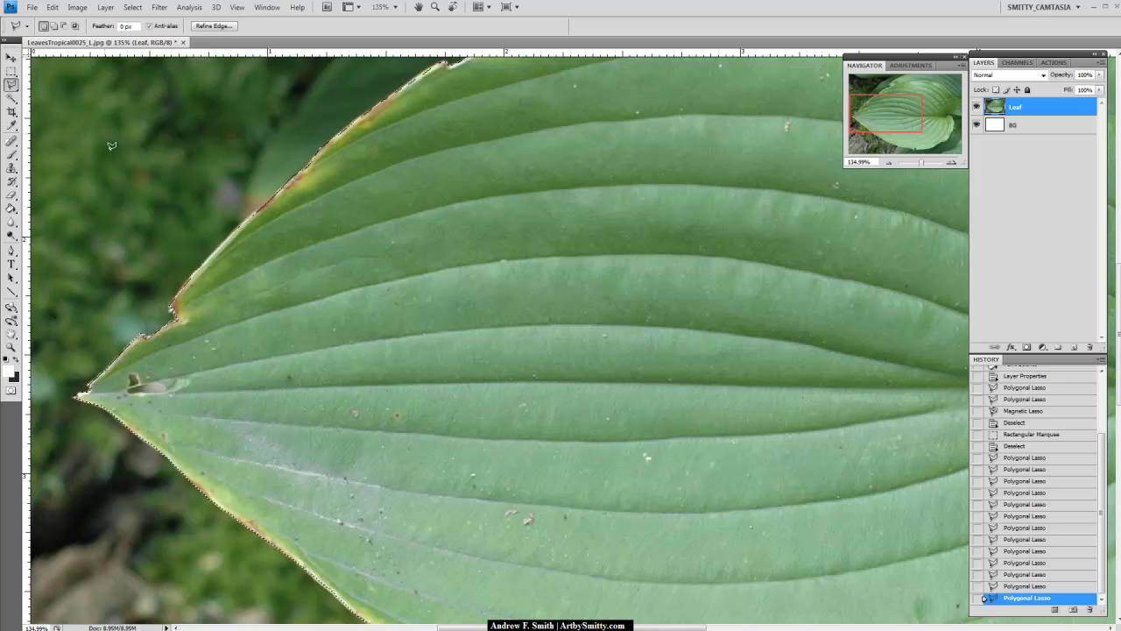
key("alt")
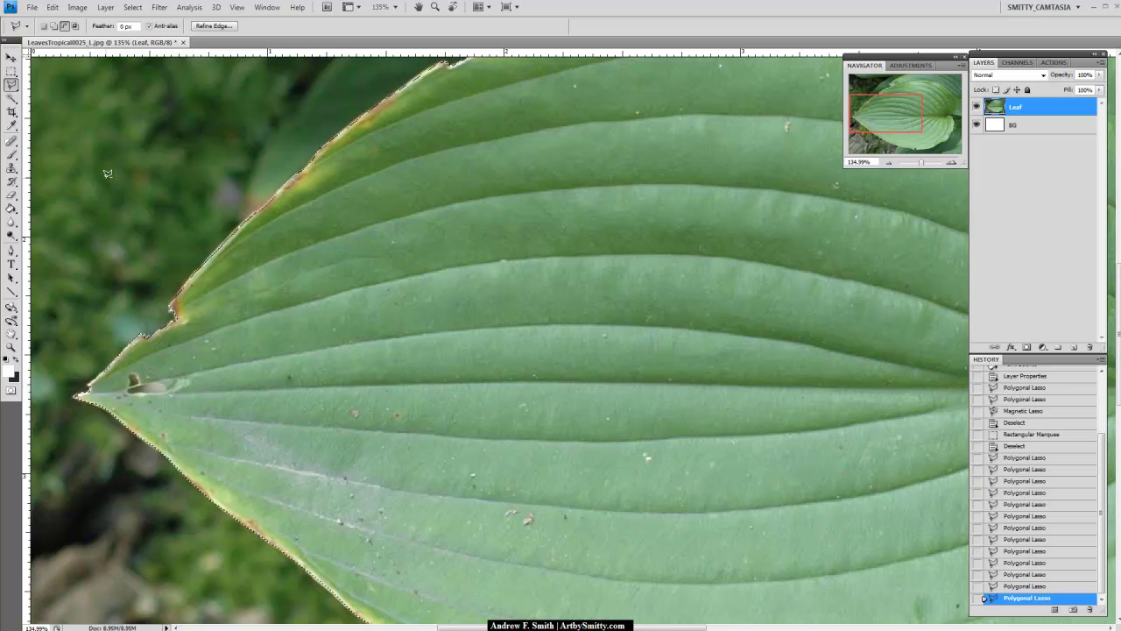
key("alt")
key("alt")
key("alt")
key("alt")
key("alt")
left_click(133, 384)
left_click(128, 391)
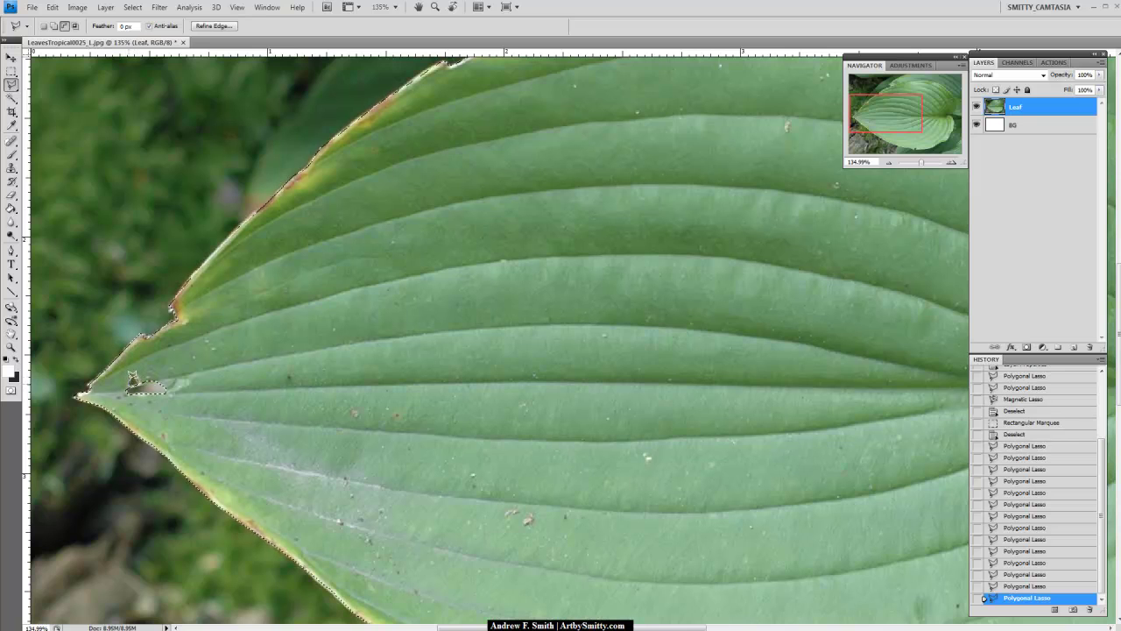
Subtract the remaining dark bits along the edge of the small hole near the leaf's pointed tip from the selection.
left_click(131, 374)
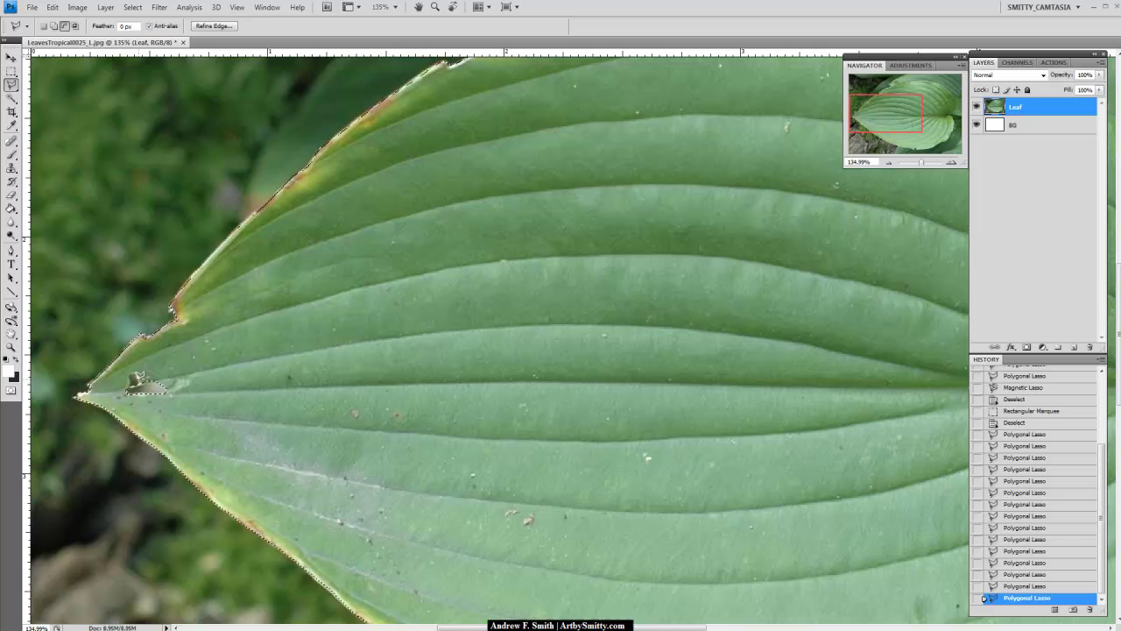
left_click(128, 377)
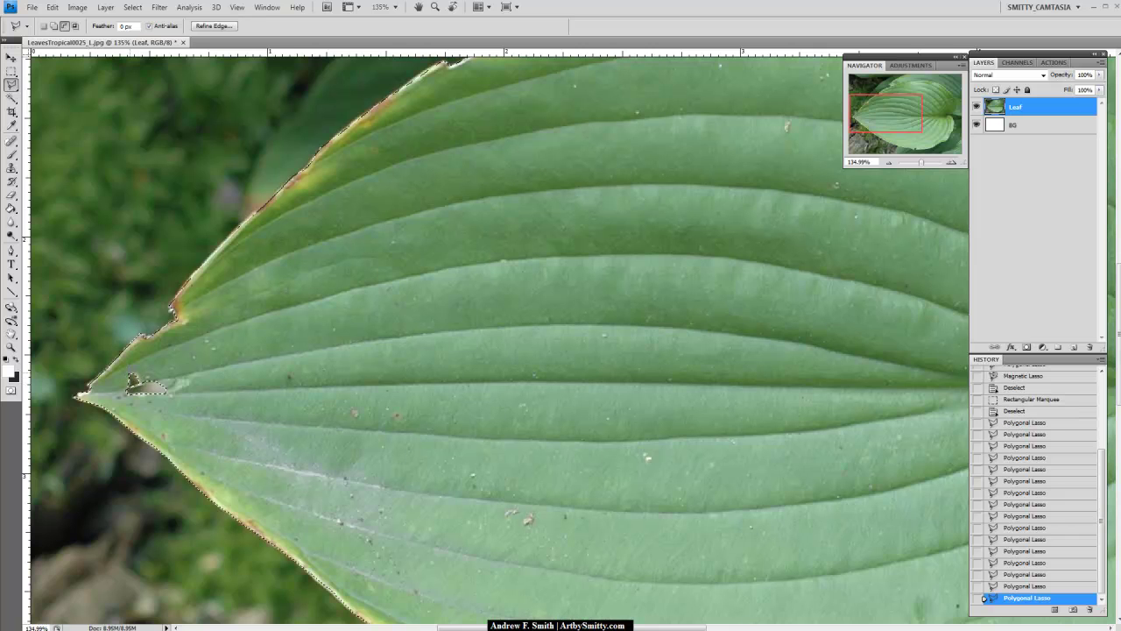
Add a new layer above Leaf and fill the leaf-shaped selection with white using the Paint Bucket.
left_click_drag(924, 159, 917, 159)
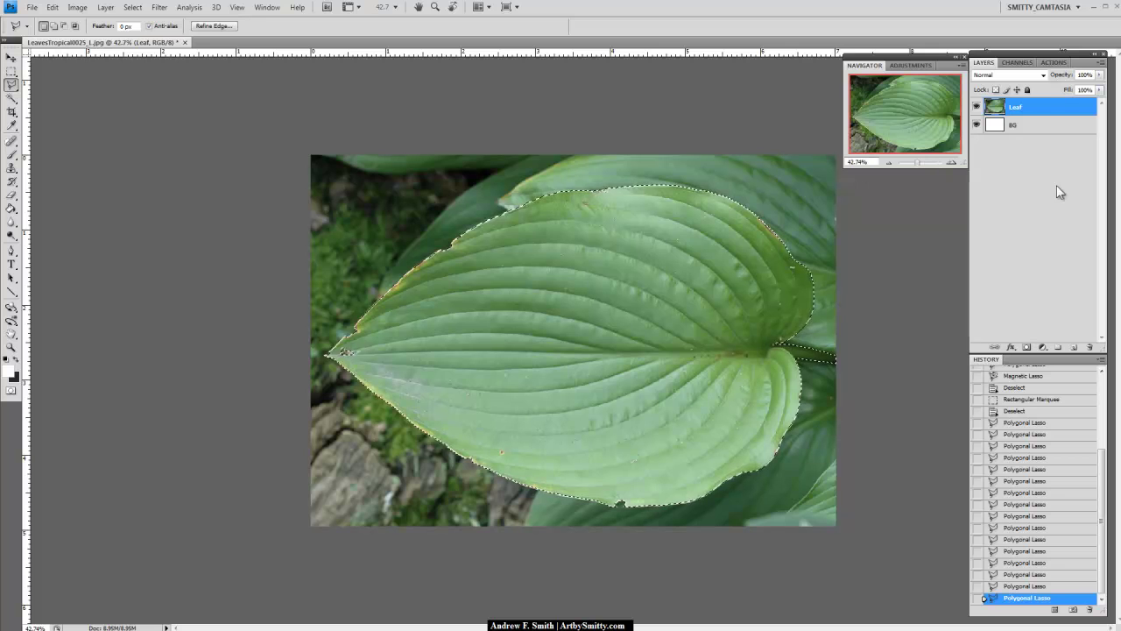
left_click(1073, 348)
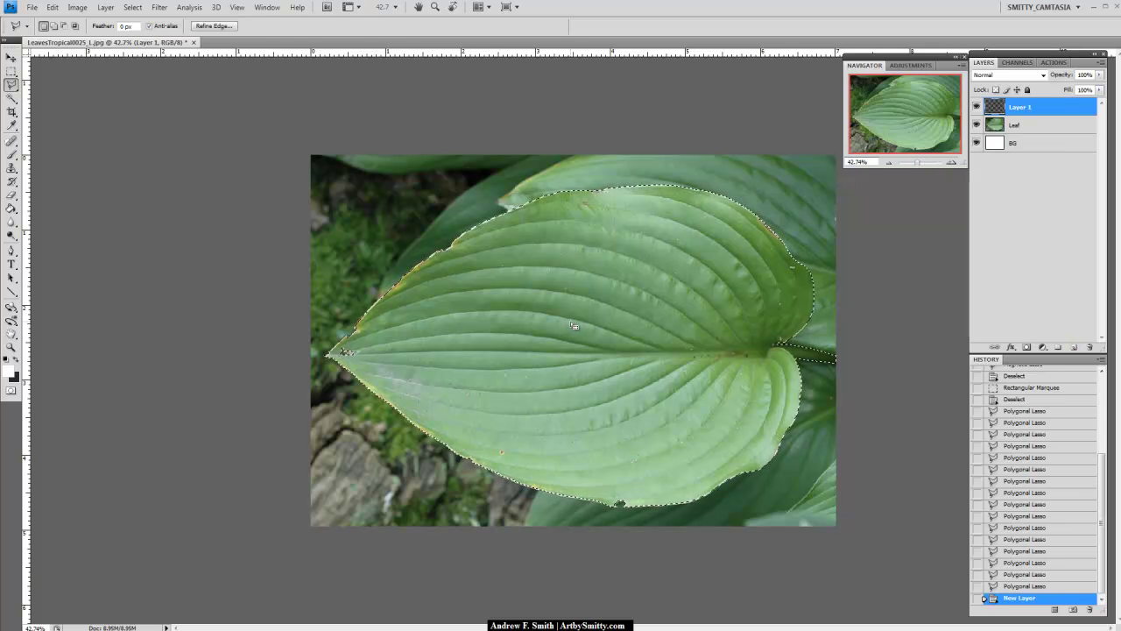
key("g")
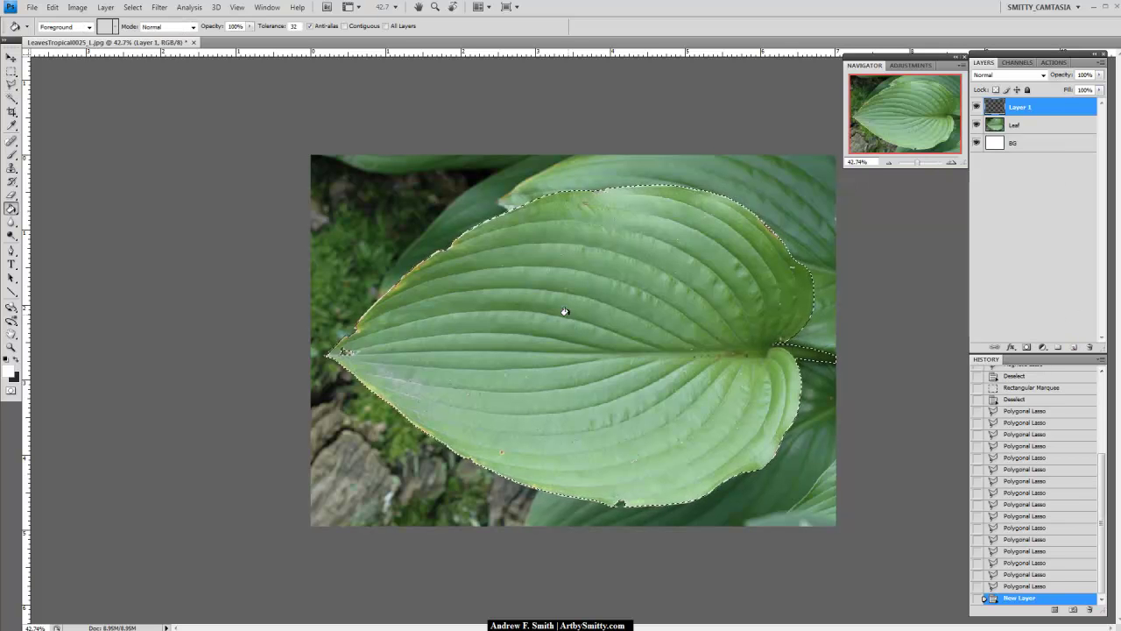
left_click(655, 339)
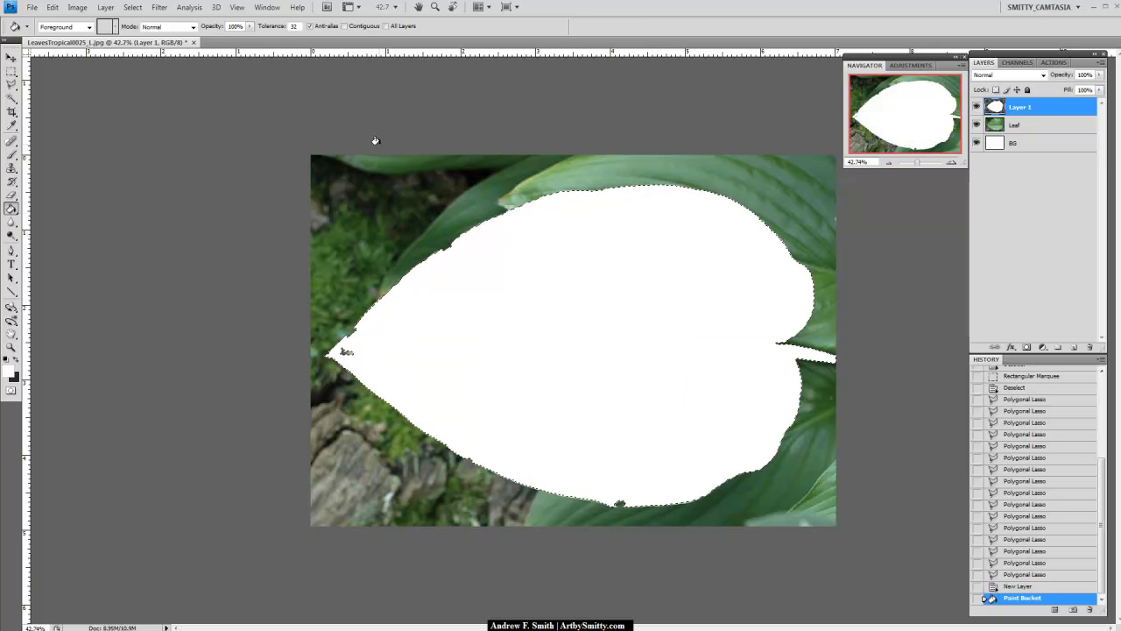
Invert the selection, fill the area around the white leaf shape with black, and deselect.
key("ctrl+i")
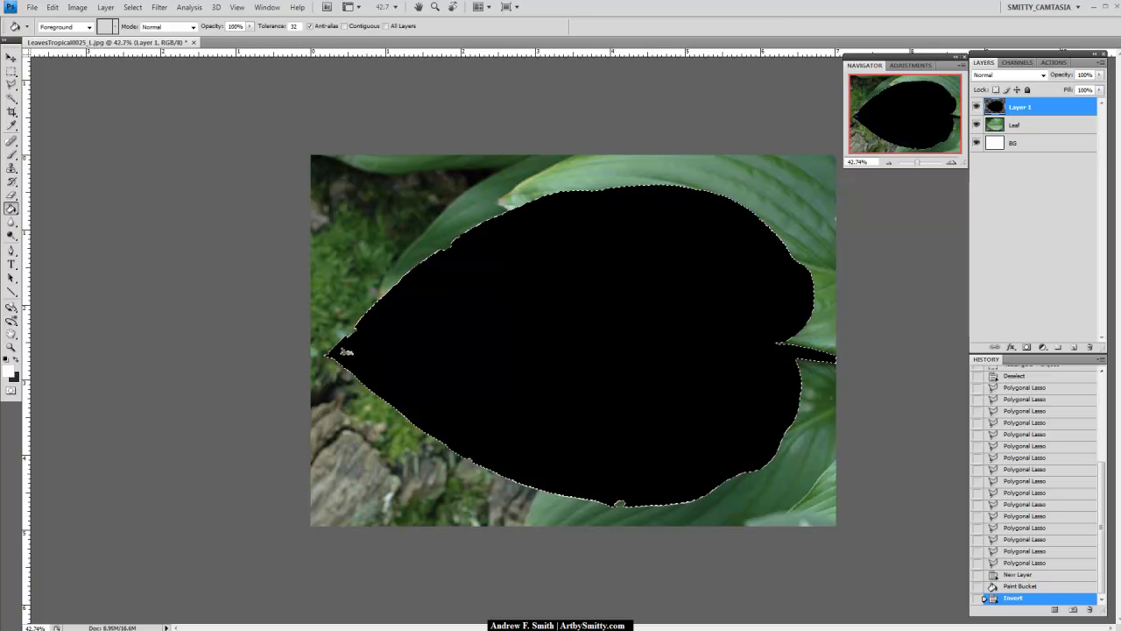
key("ctrl+z")
key("ctrl+shift+i")
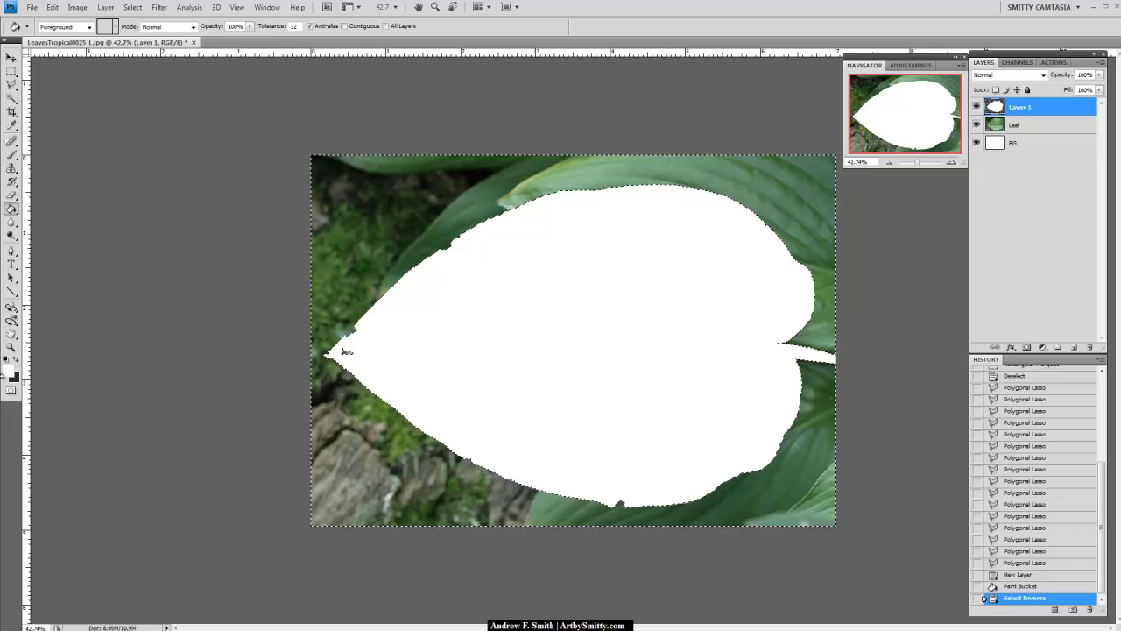
left_click(7, 360)
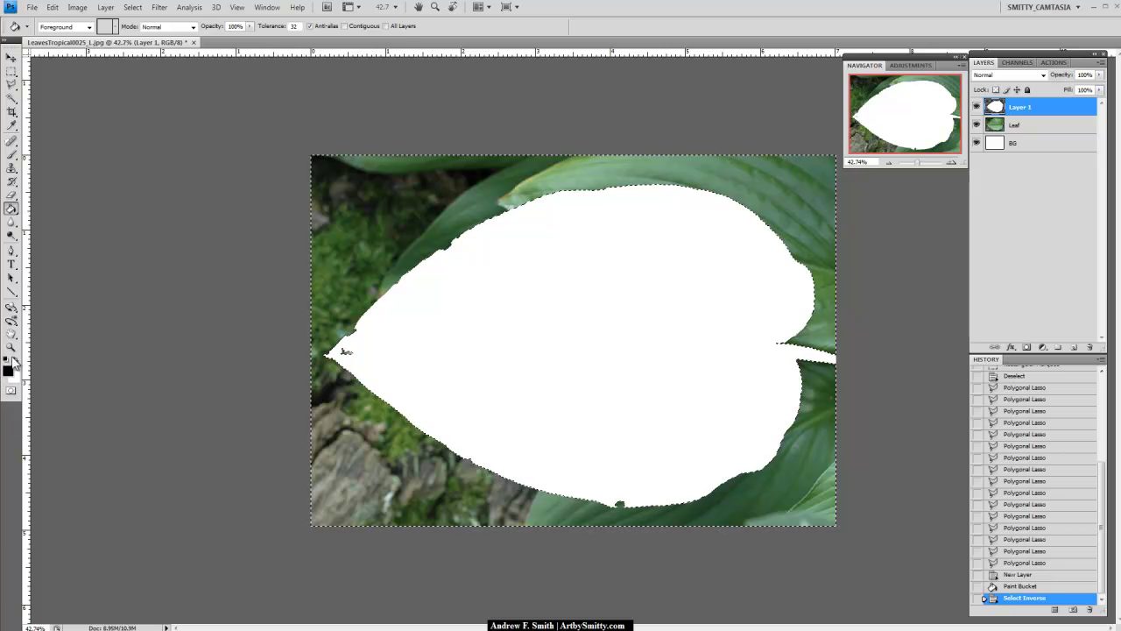
left_click(481, 177)
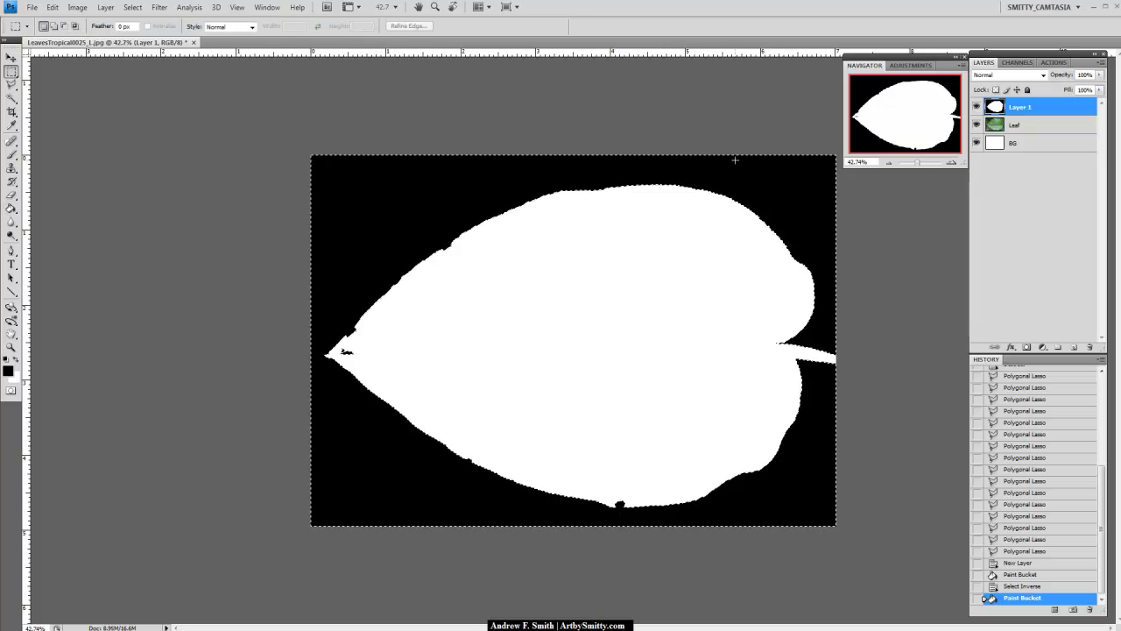
key("m")
key("ctrl+d")
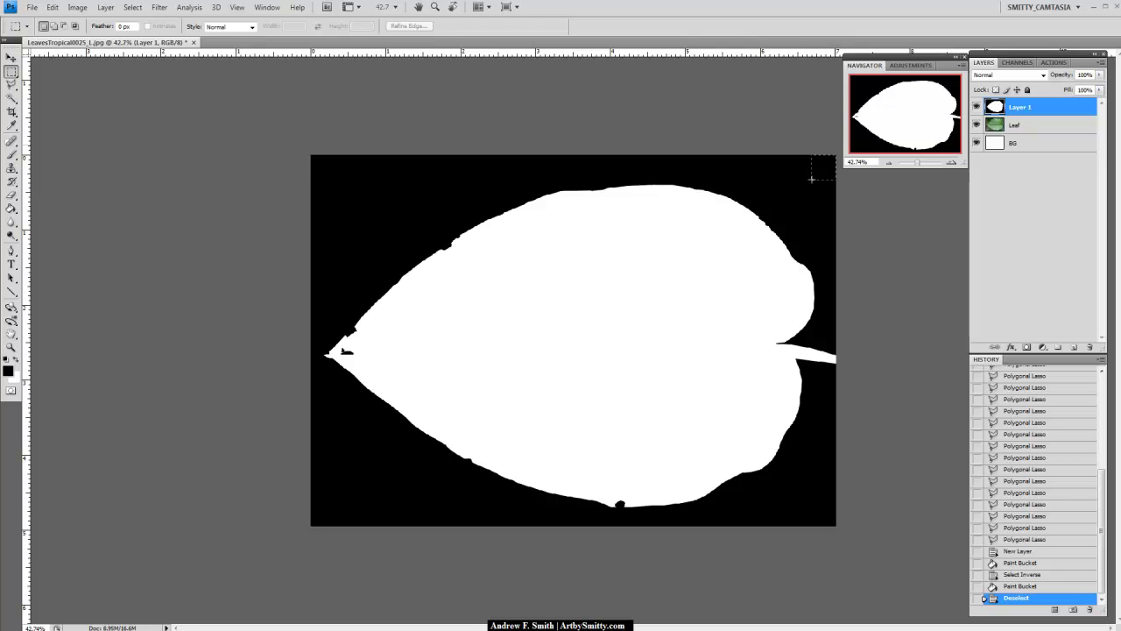
left_click_drag(700, 280, 659, 273)
left_click(658, 272)
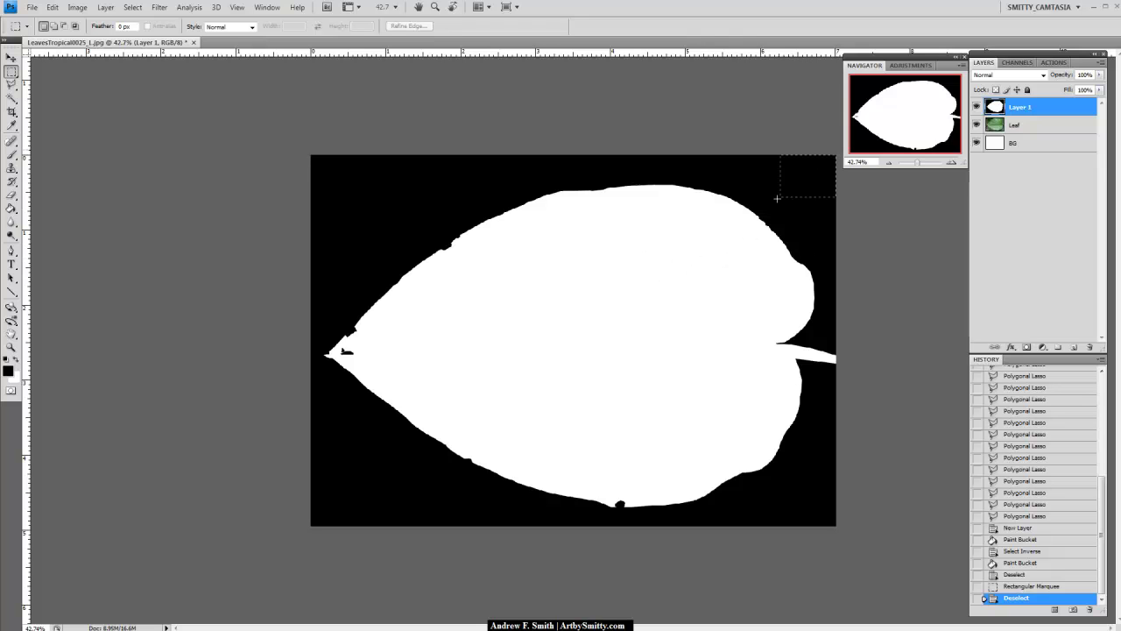
left_click_drag(777, 198, 686, 299)
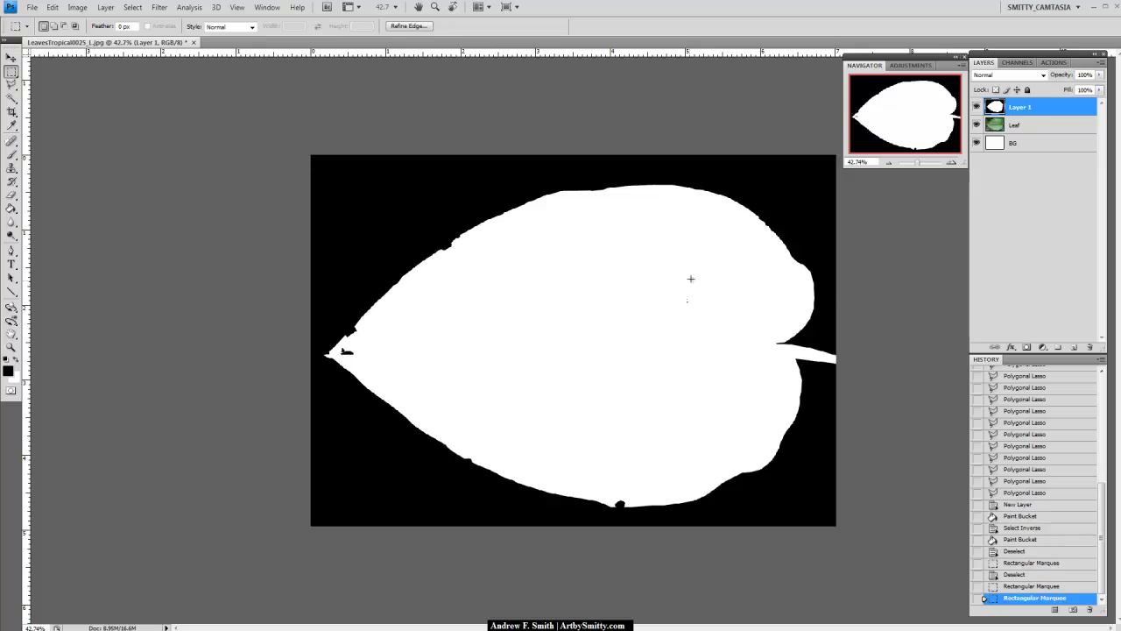
left_click(704, 294)
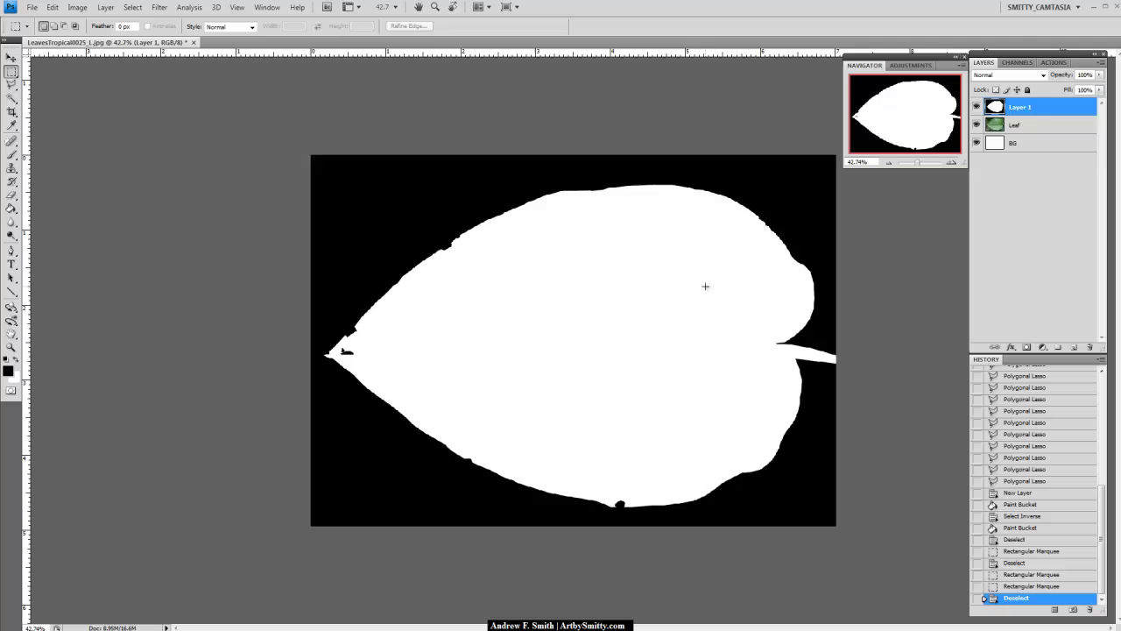
left_click_drag(822, 166, 798, 178)
left_click(831, 146)
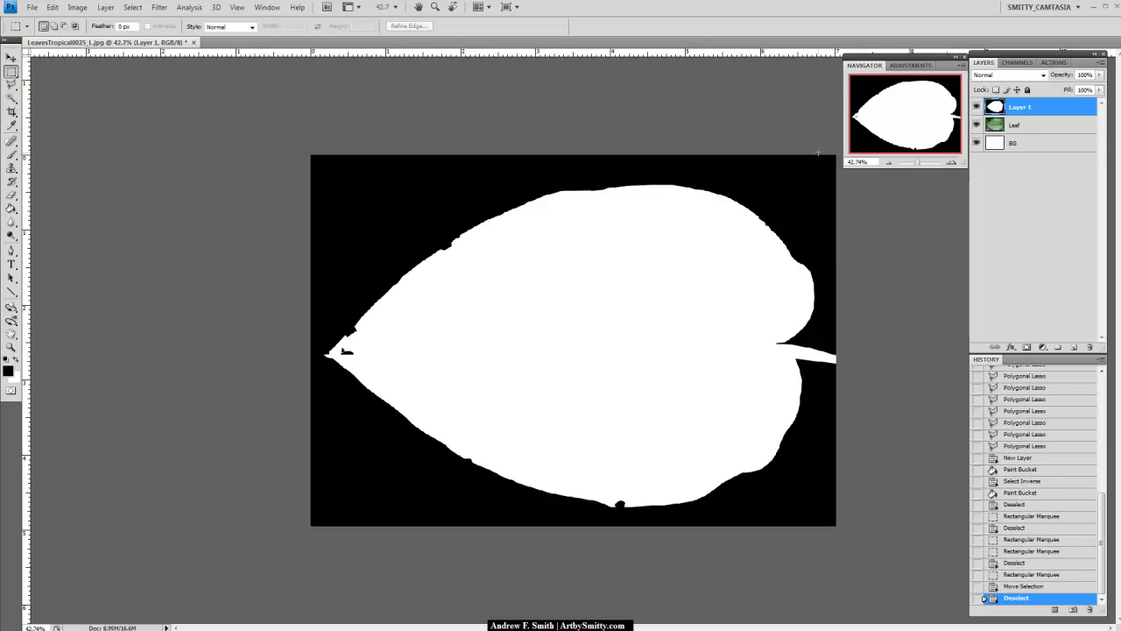
Rename the black-and-white mask layer as Alpha Mask.
double_click(1019, 107)
type("Alpha Mask")
key("Return")
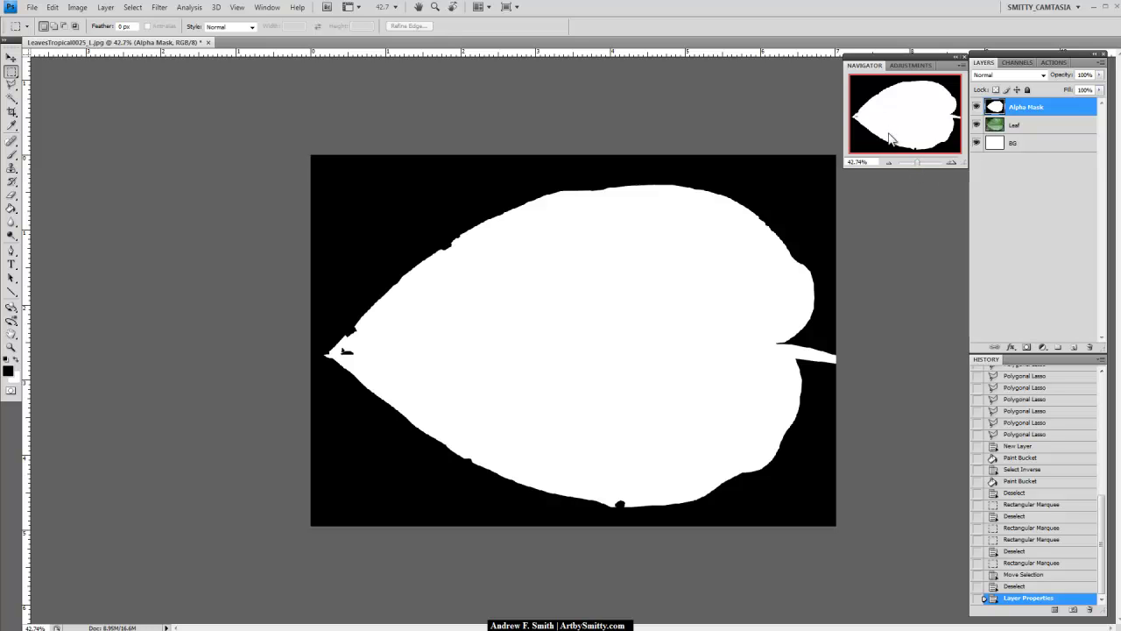
Save the mask image to the Desktop as a JPEG named Leaf_ALPHA at quality 12.
key("ctrl+shift+s")
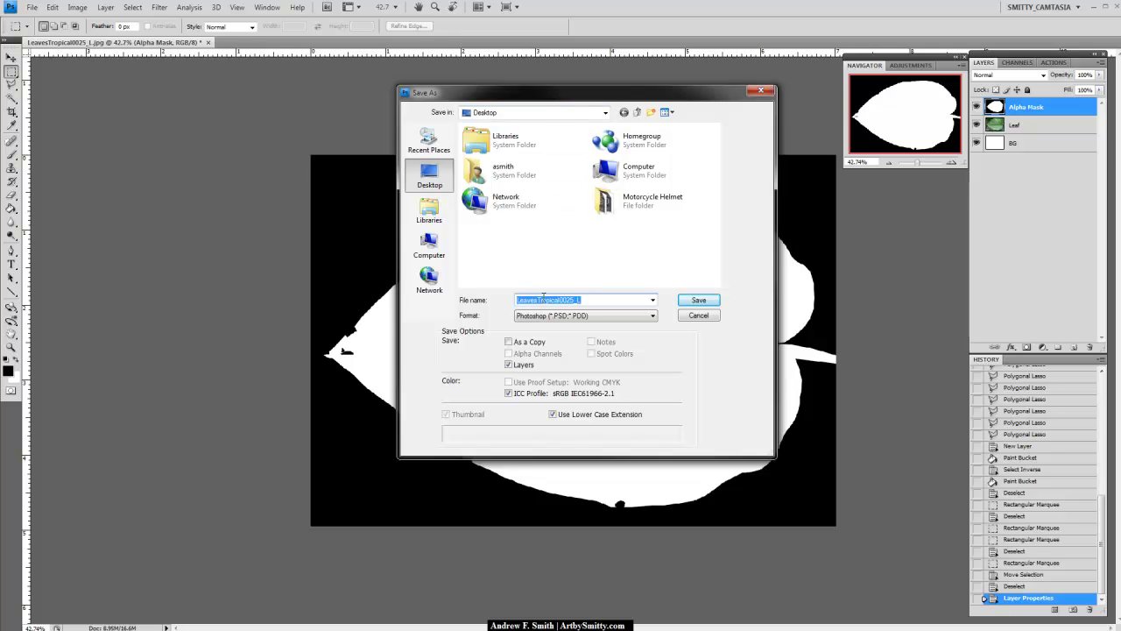
type("Leaf_ALPHA")
left_click(647, 316)
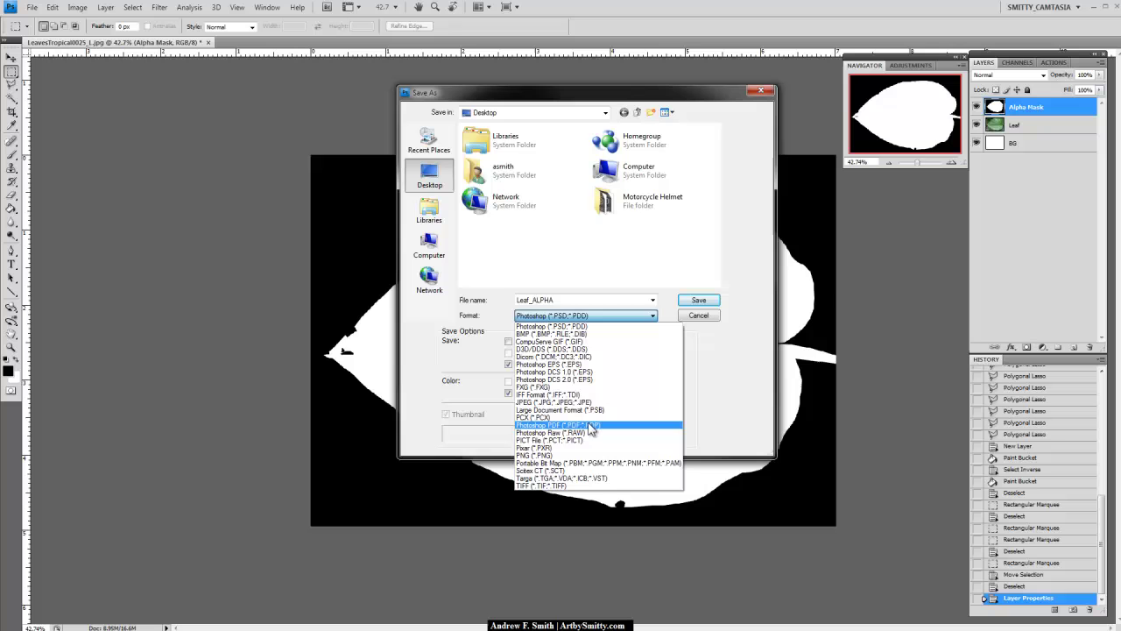
left_click(585, 402)
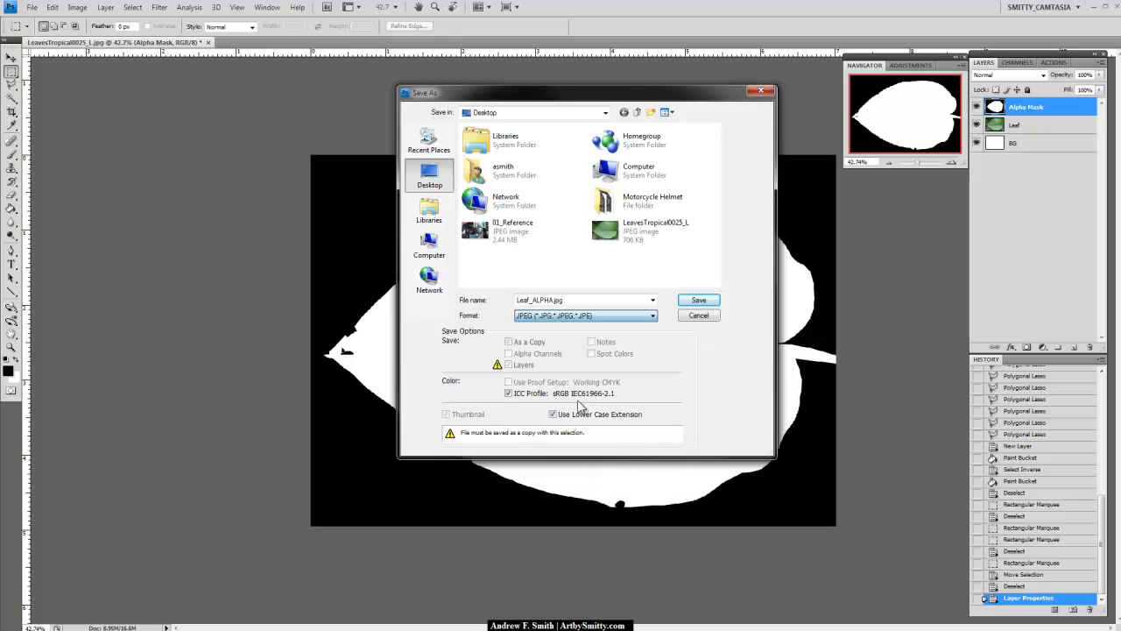
left_click(693, 301)
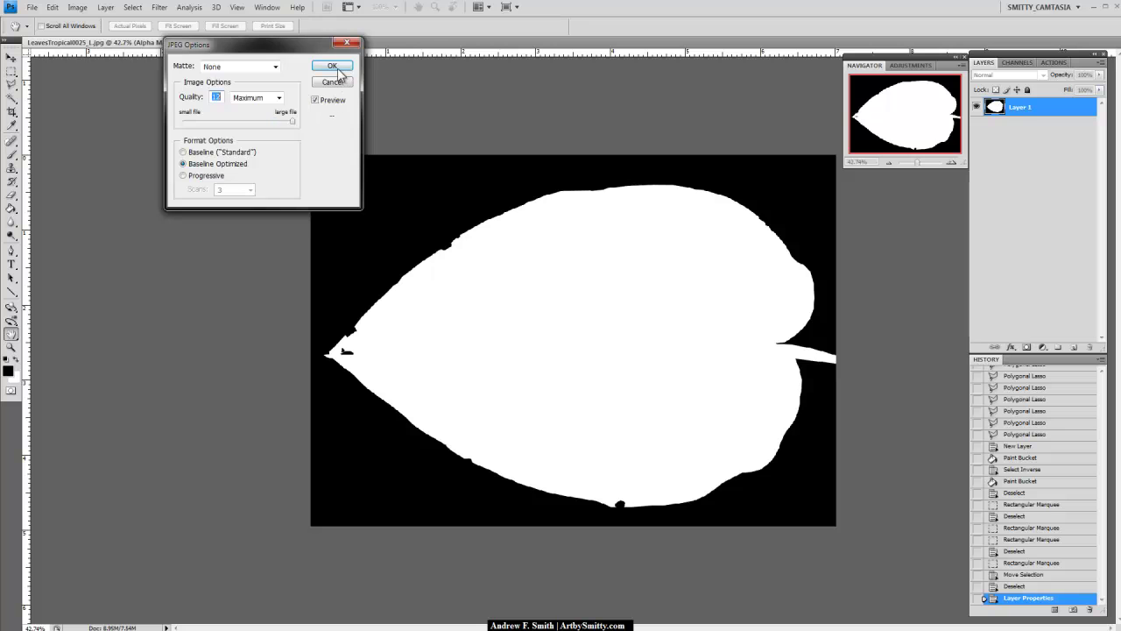
left_click(333, 66)
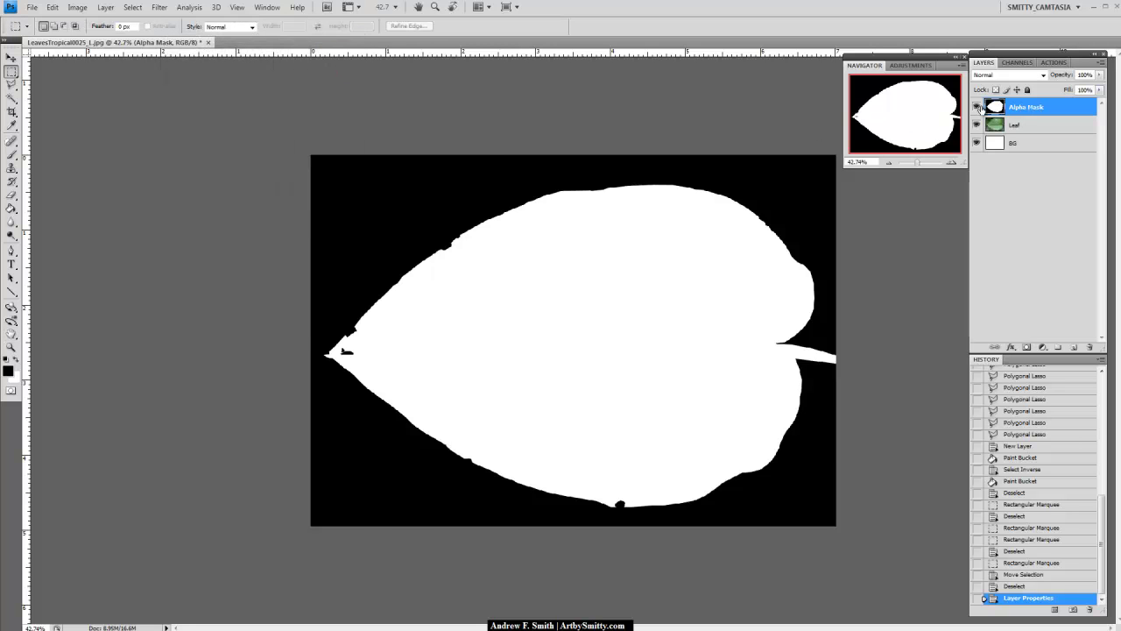
Hide the Alpha Mask layer and save the leaf photo to the Desktop as a JPEG named Leaf_DIFF.
left_click(978, 107)
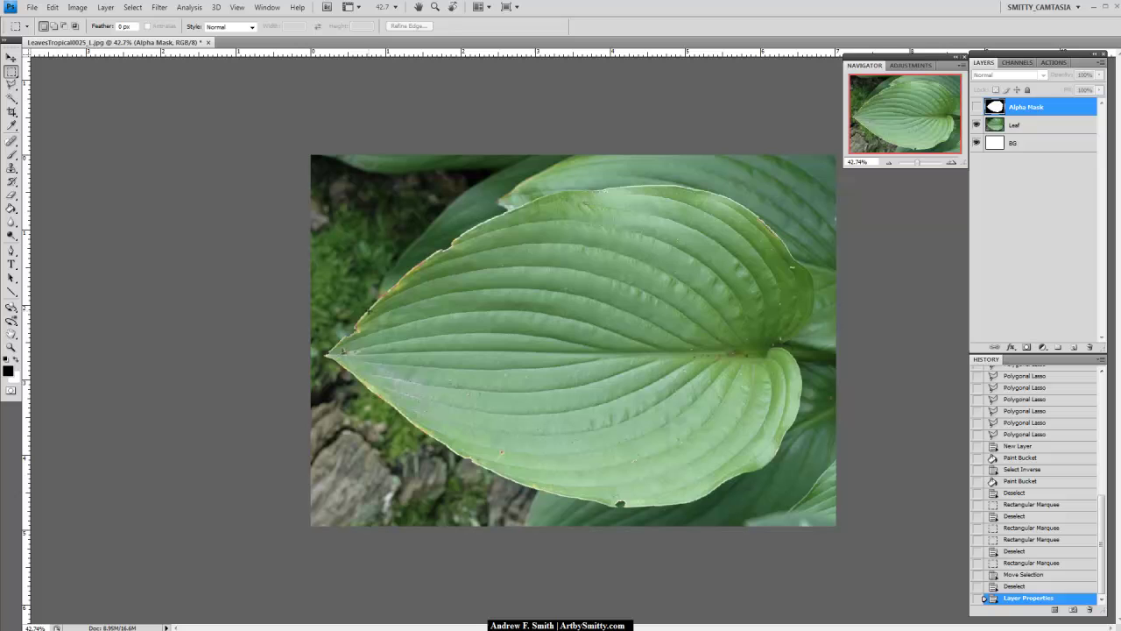
key("ctrl+shift+s")
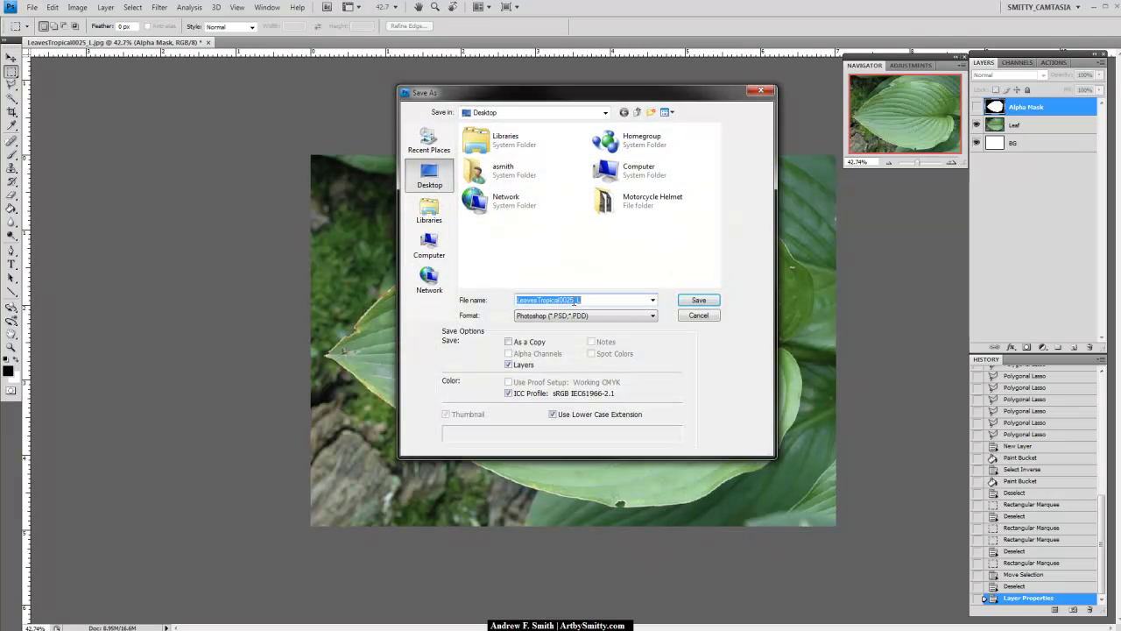
type("Leaf")
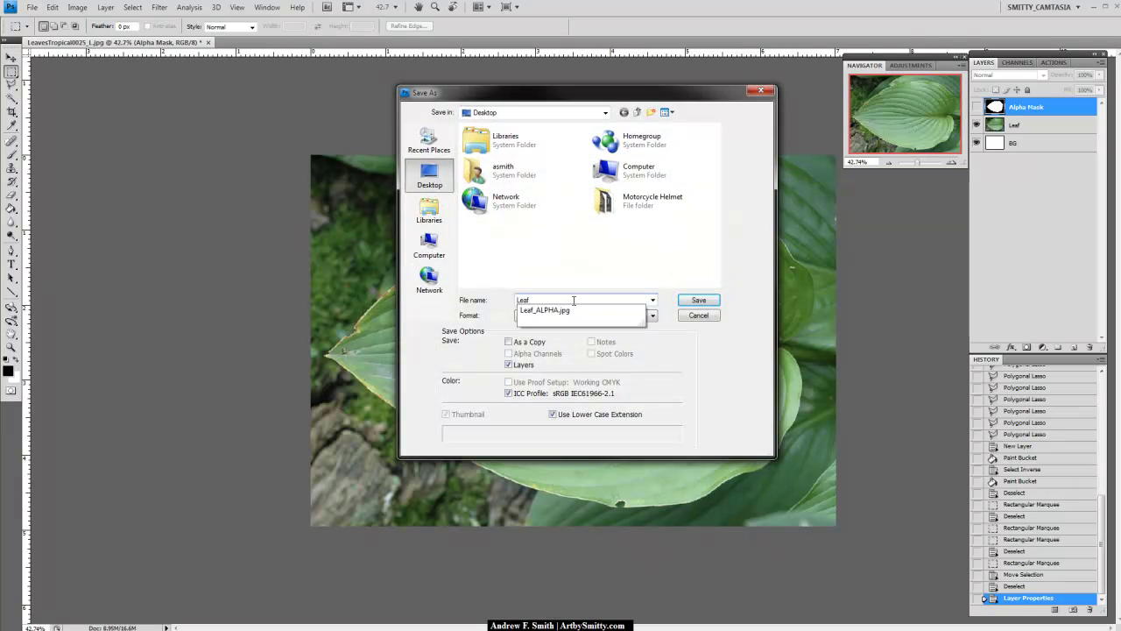
type("_DIFF")
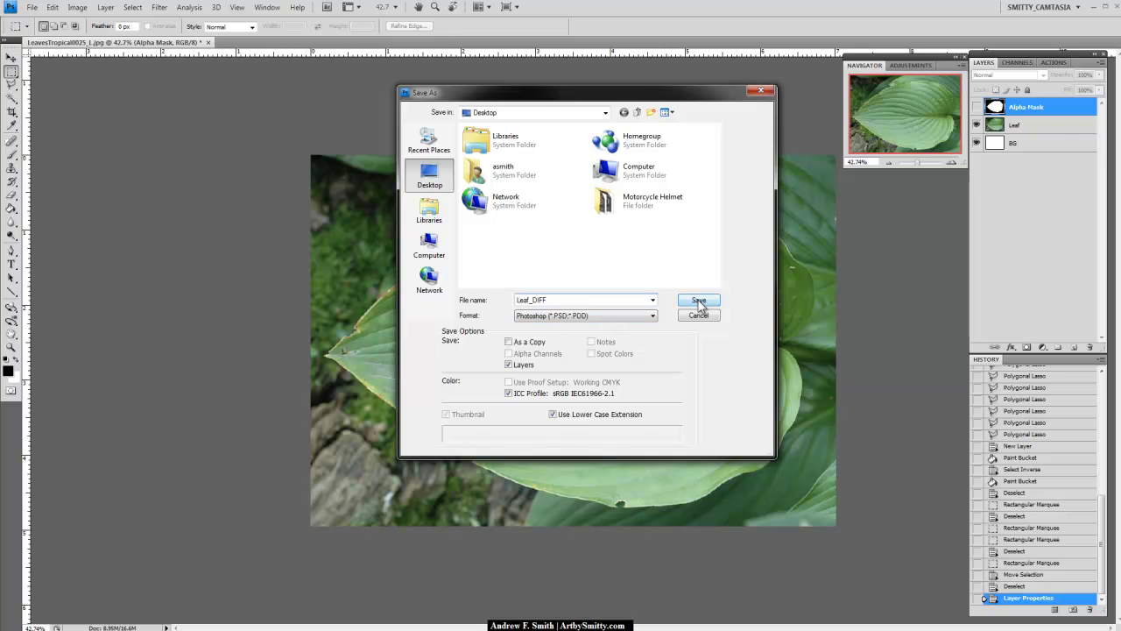
left_click(652, 316)
left_click(613, 402)
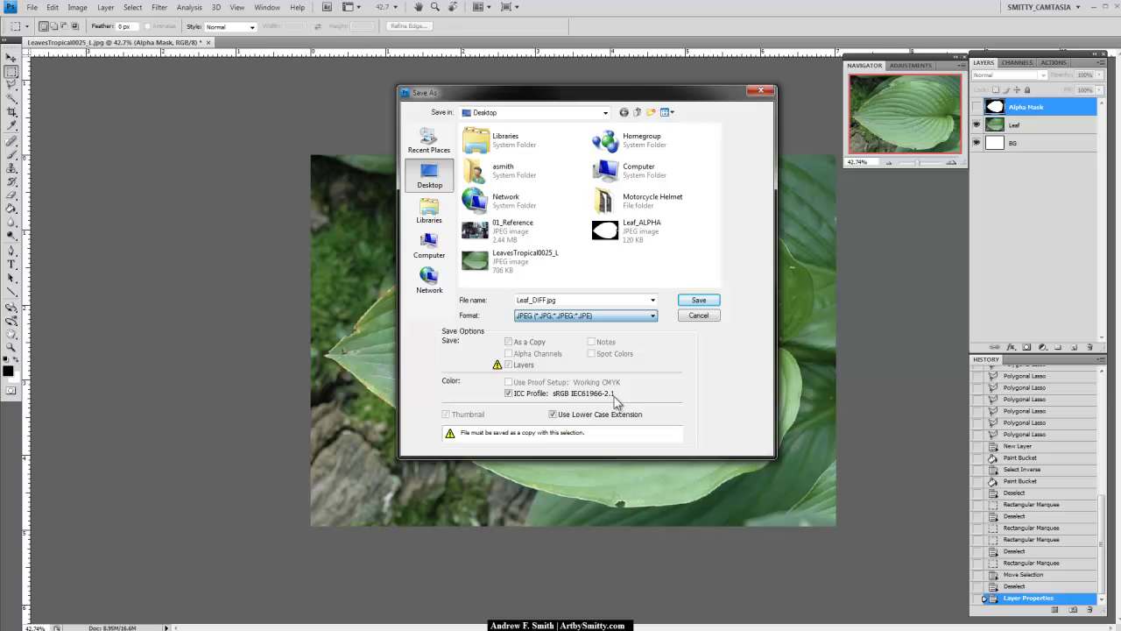
left_click(698, 300)
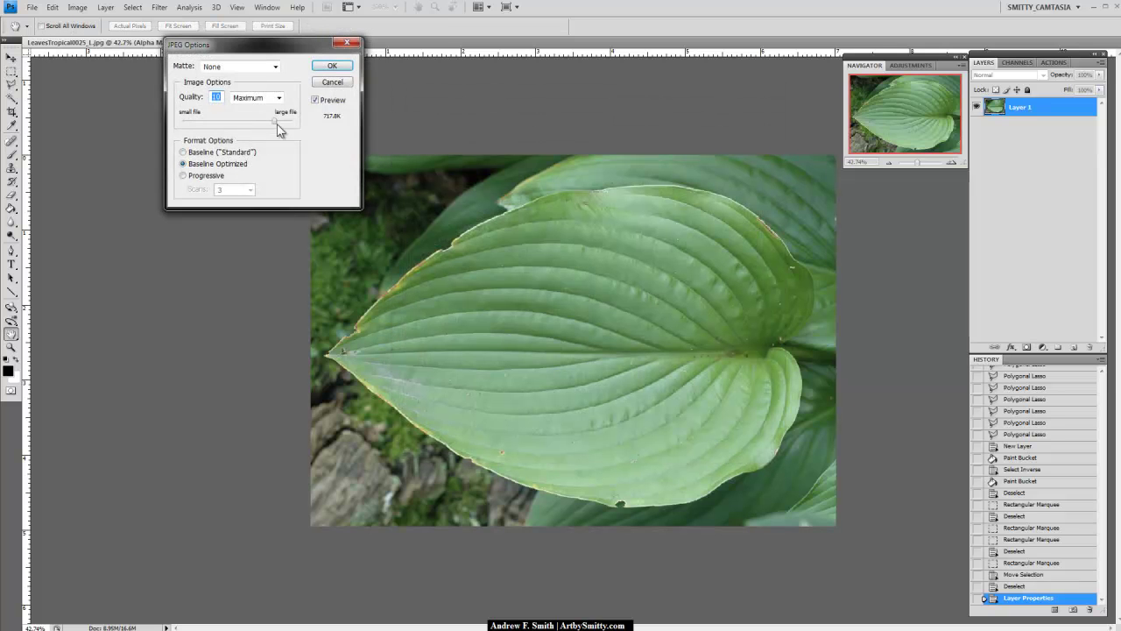
left_click(338, 69)
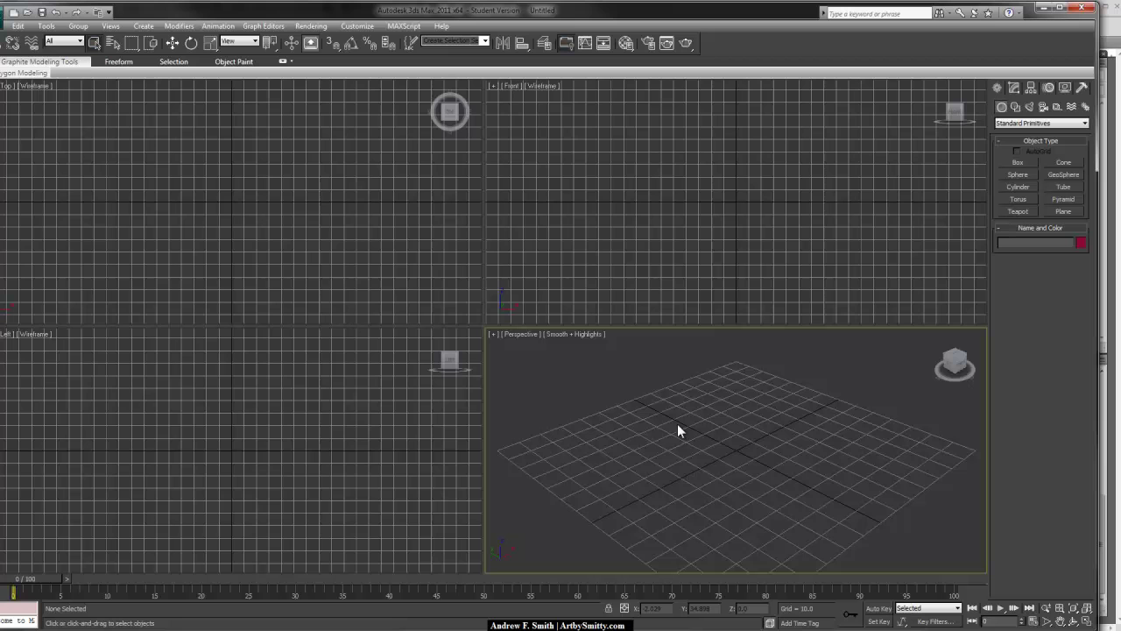
Switch to 3ds Max and create a plane about 65 long and 140 wide in the maximized Perspective viewport.
key("alt+w")
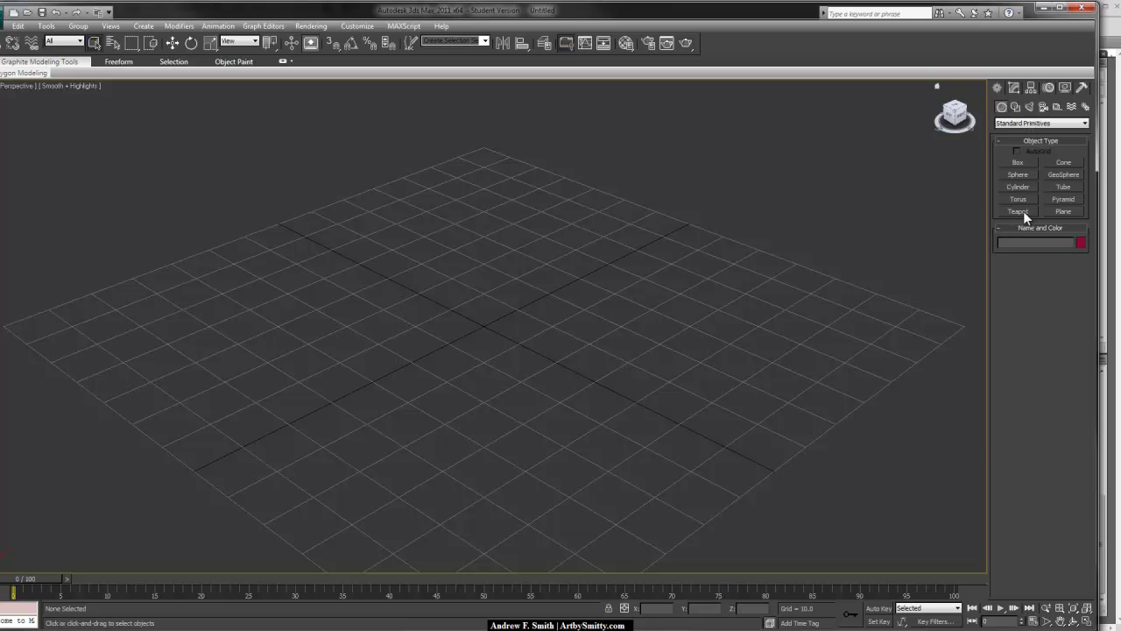
left_click(1062, 211)
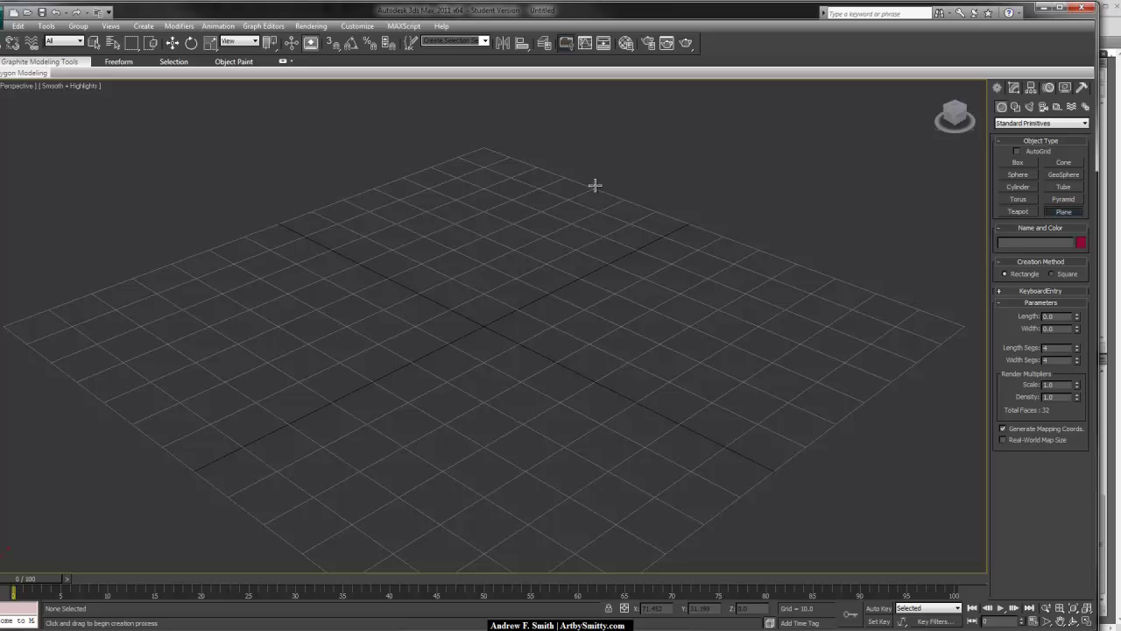
left_click_drag(595, 185, 406, 624)
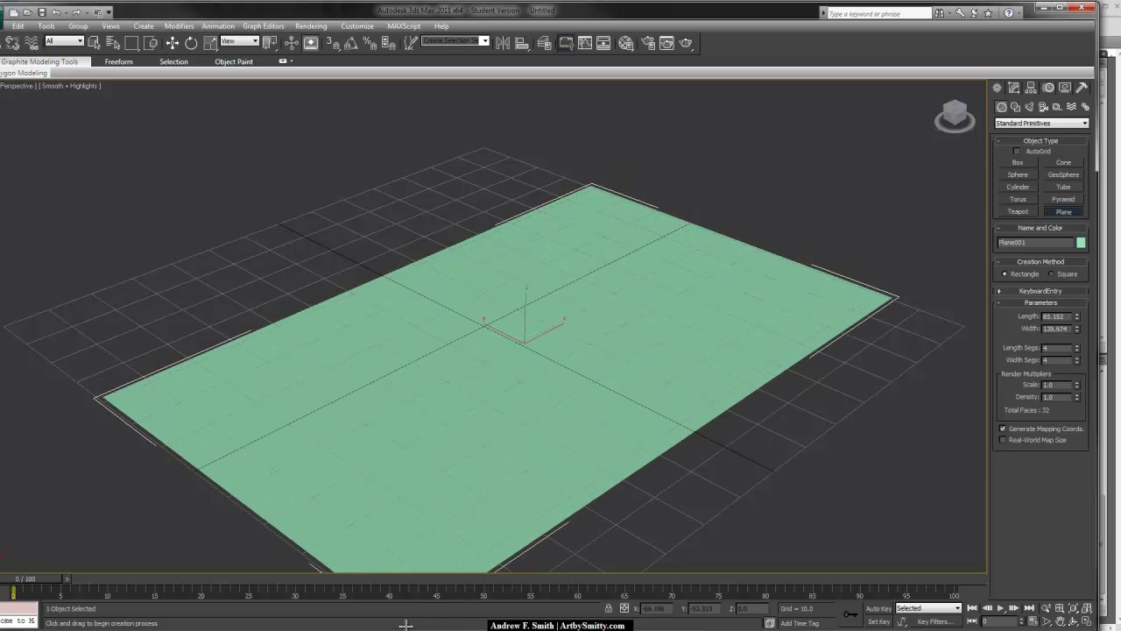
right_click(554, 490)
Hide the grid and the selection brackets in the Perspective viewport and display the plane with edged faces.
middle_click_drag(589, 442, 594, 365)
key("g")
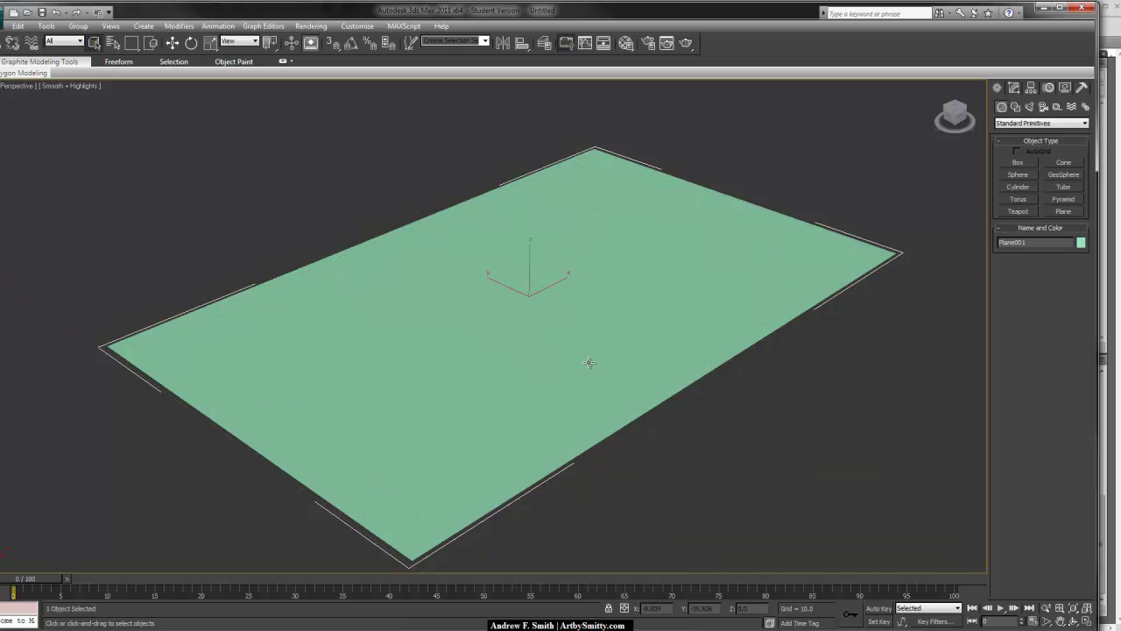
key("j")
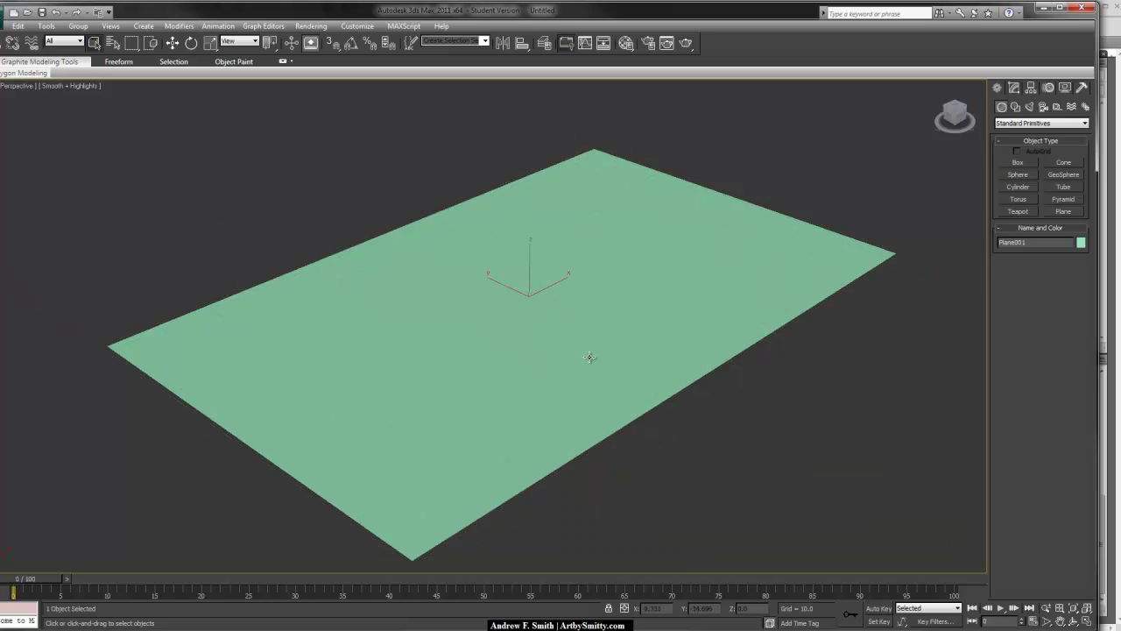
key("F4")
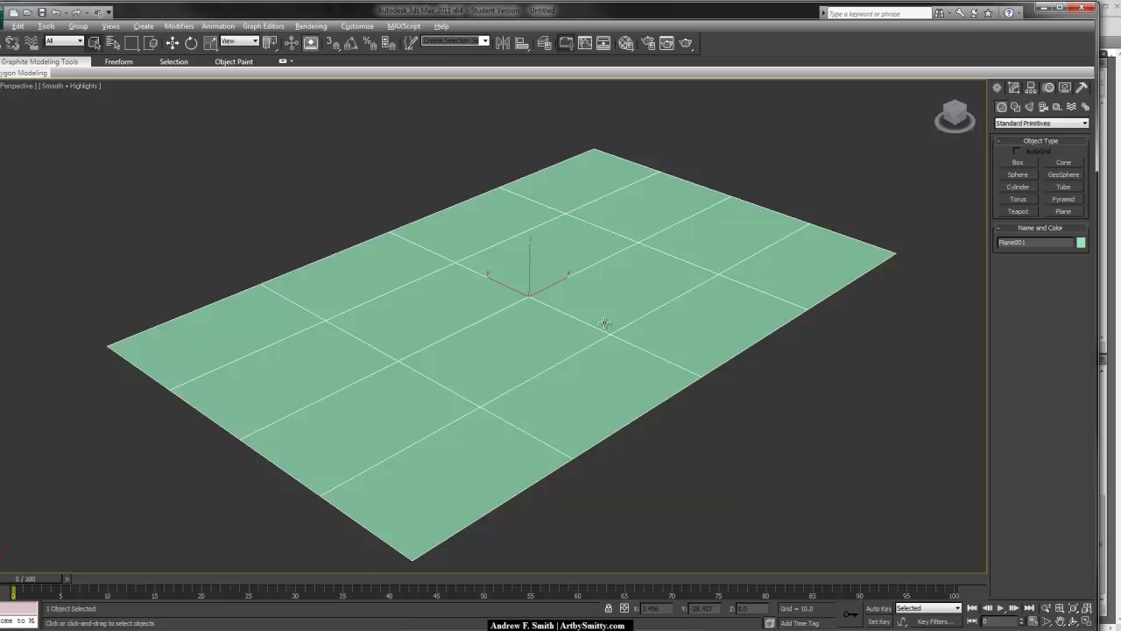
middle_click_drag(604, 326, 642, 186, "alt")
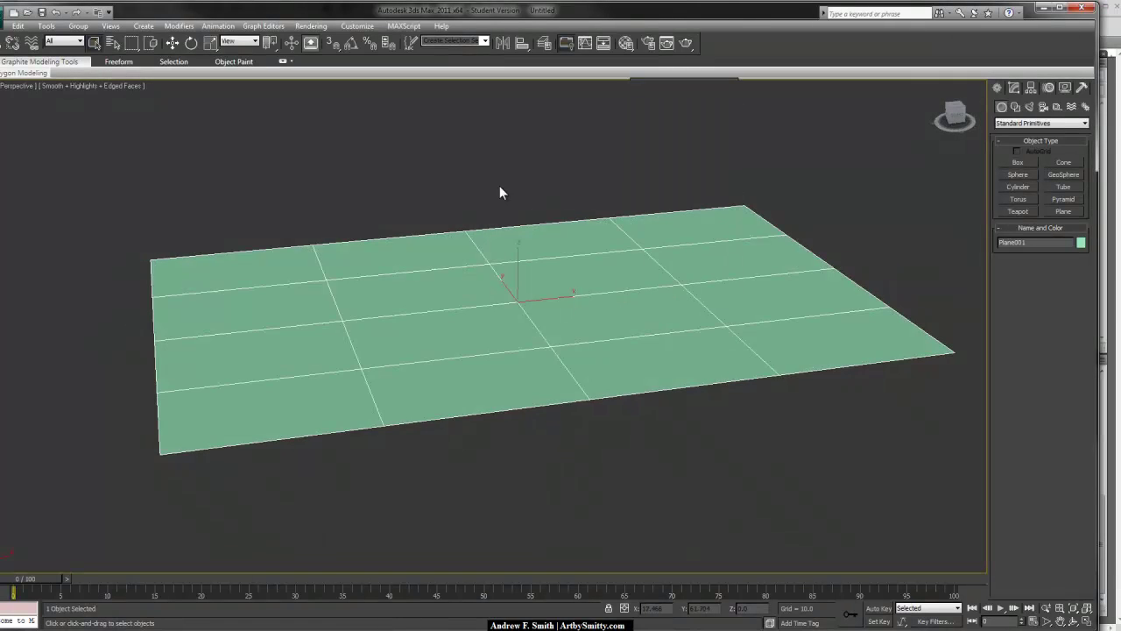
Set the plane's width segments to 6.
middle_click_drag(500, 190, 499, 239, "alt")
middle_click_drag(633, 235, 634, 242, "alt")
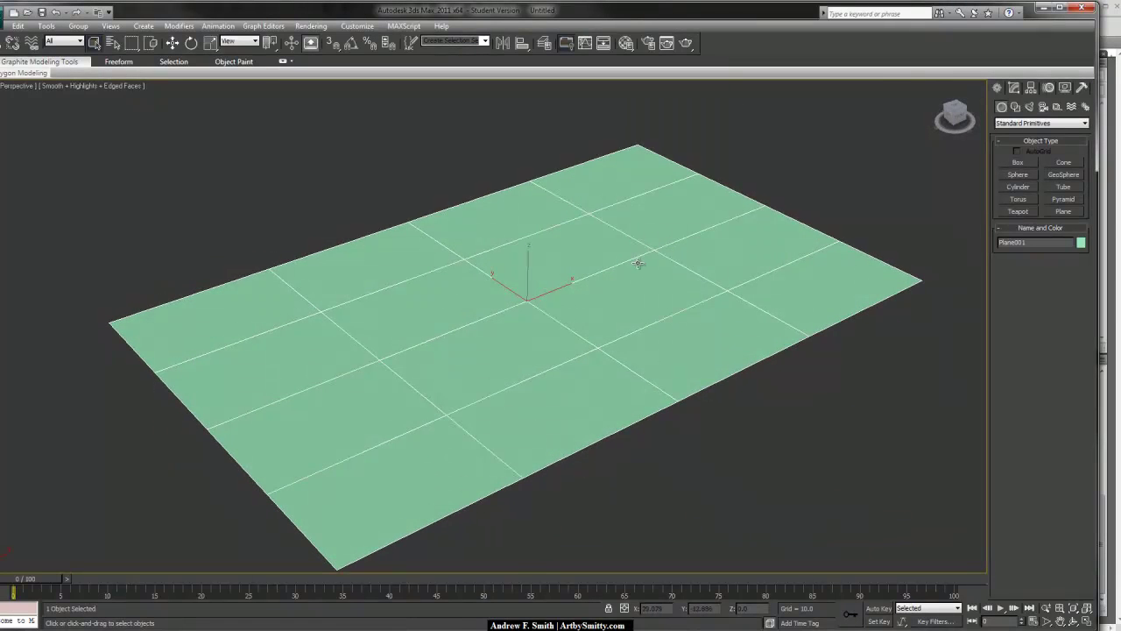
scroll(638, 264, "down", 2)
middle_click_drag(569, 282, 583, 261, "alt")
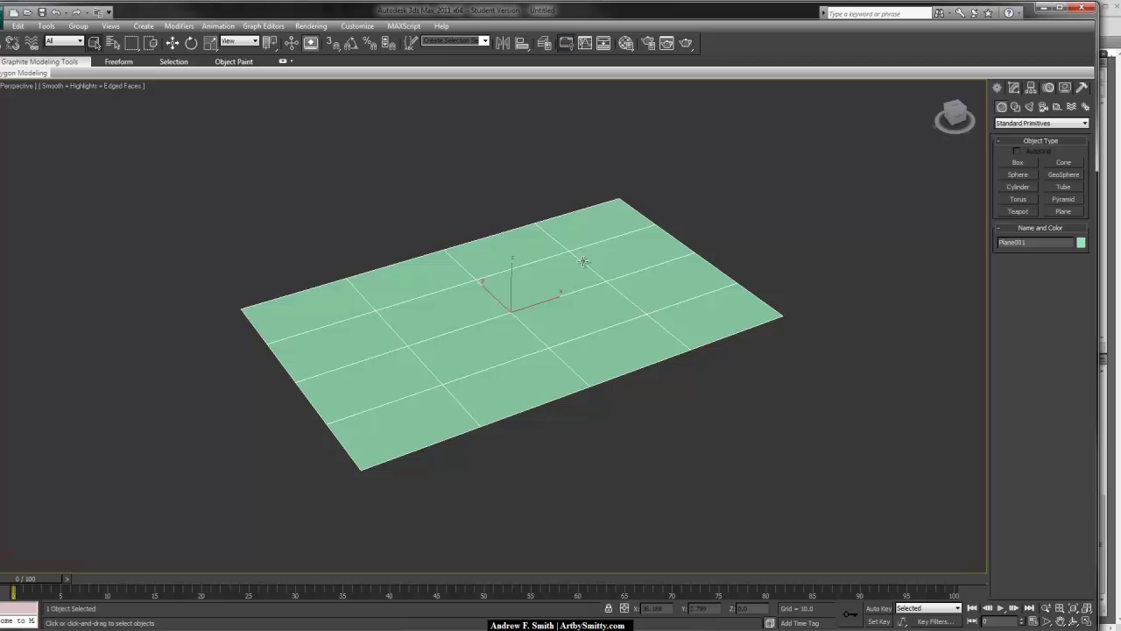
left_click(1014, 89)
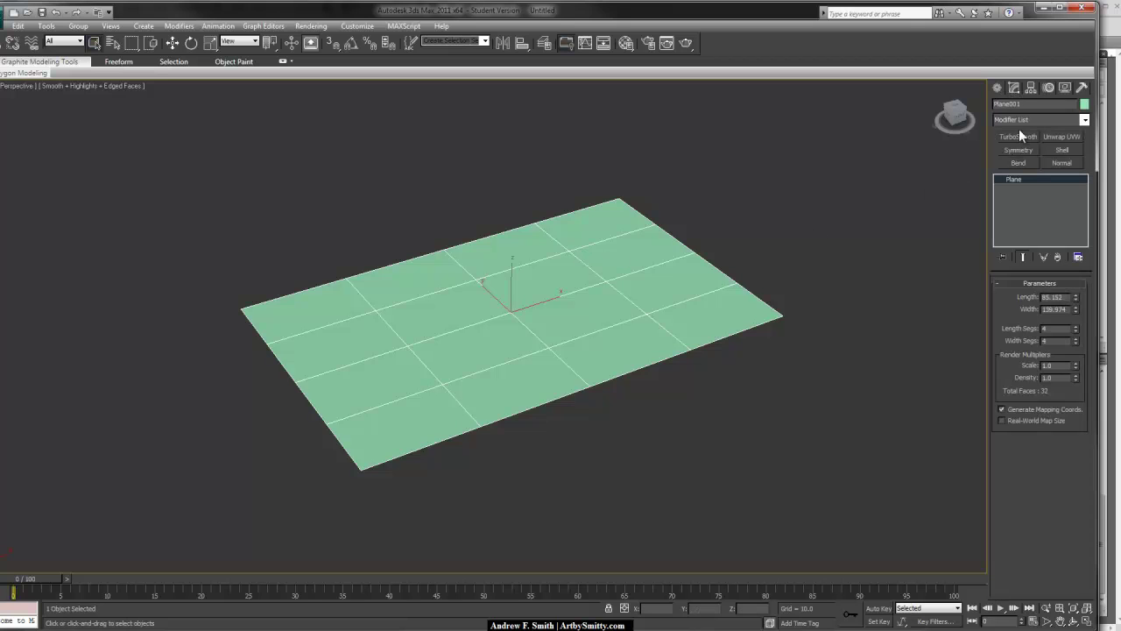
left_click(1074, 326)
left_click(1076, 331)
left_click(1074, 338)
middle_click_drag(726, 320, 678, 362, "alt")
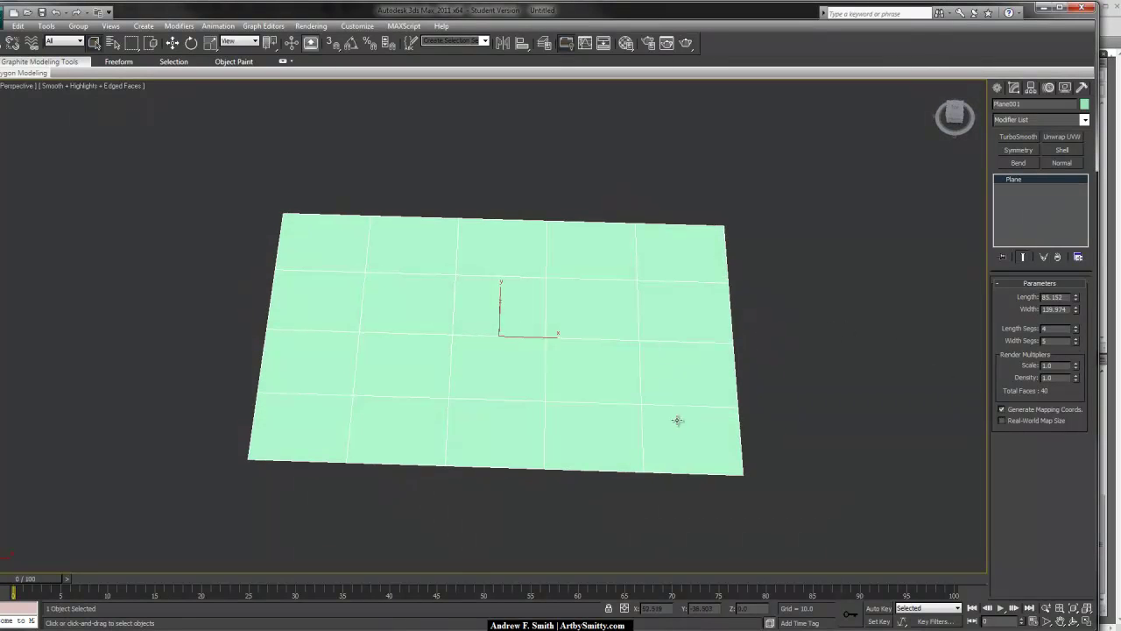
left_click(1074, 339)
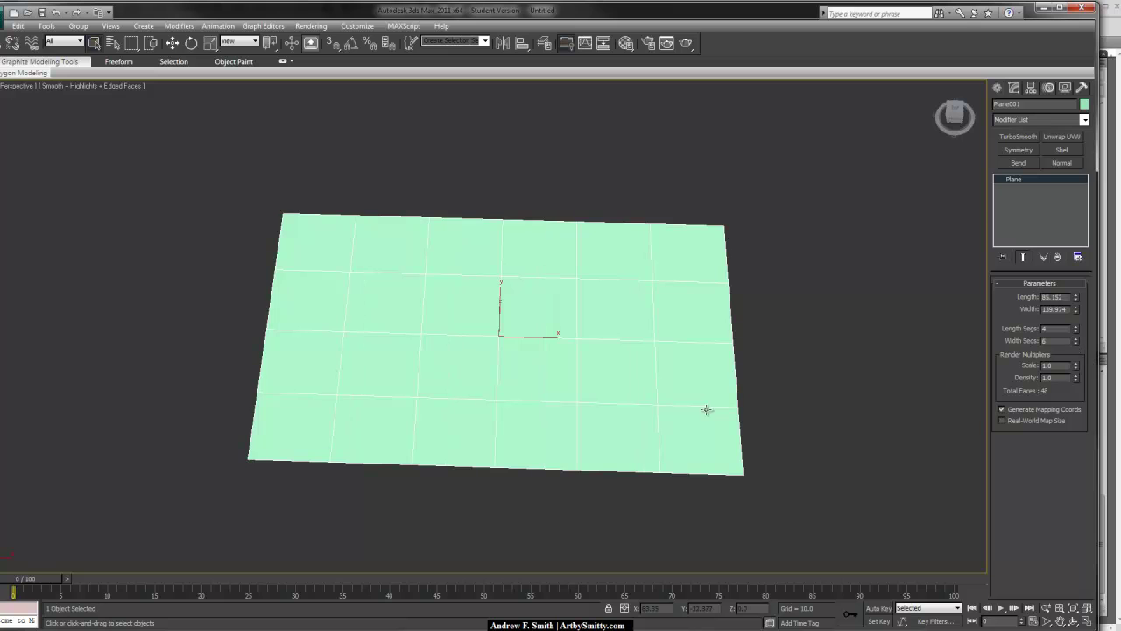
middle_click_drag(709, 408, 691, 324, "alt")
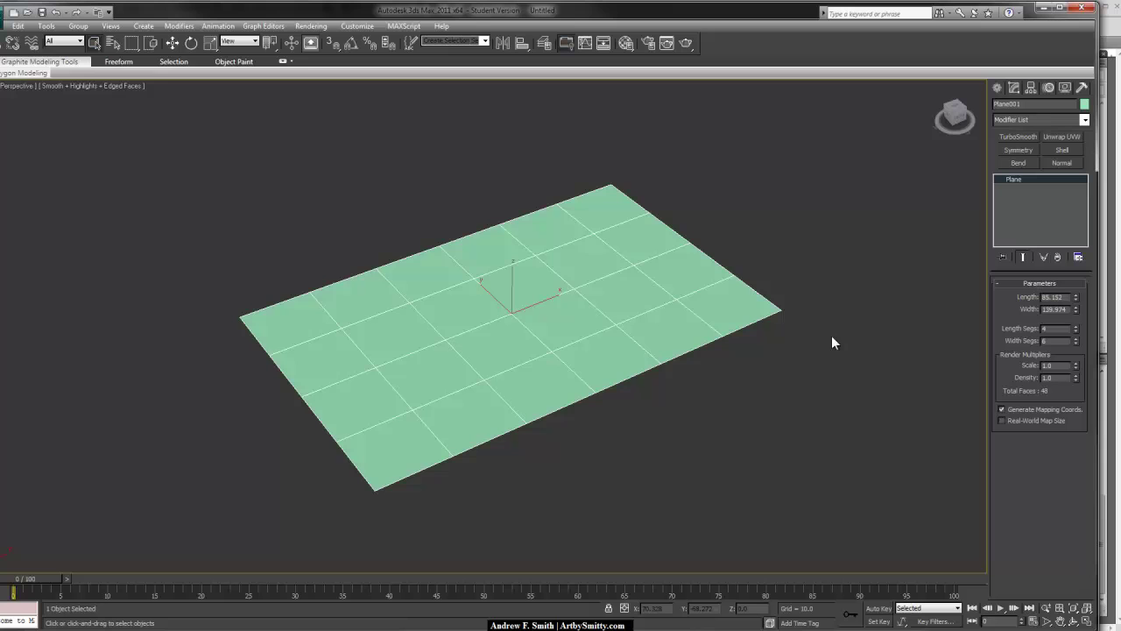
Reduce the plane to 1 length segment and 1 width segment and convert it to an Editable Poly.
right_click(1076, 330)
right_click(1075, 341)
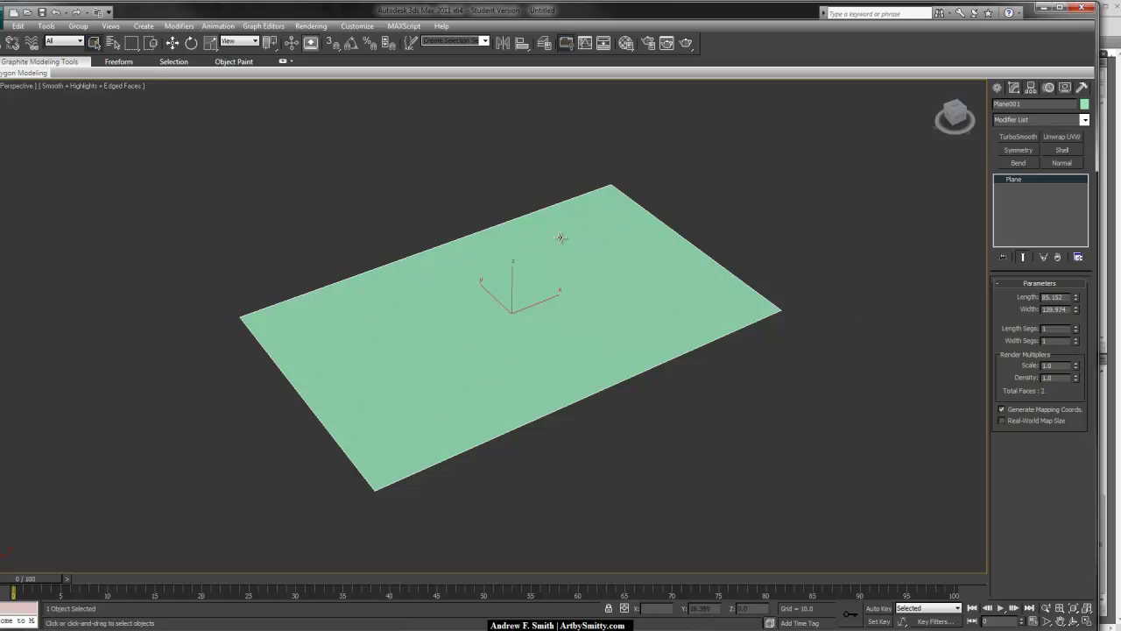
right_click(585, 316)
mouse_move(607, 421)
left_click(705, 429)
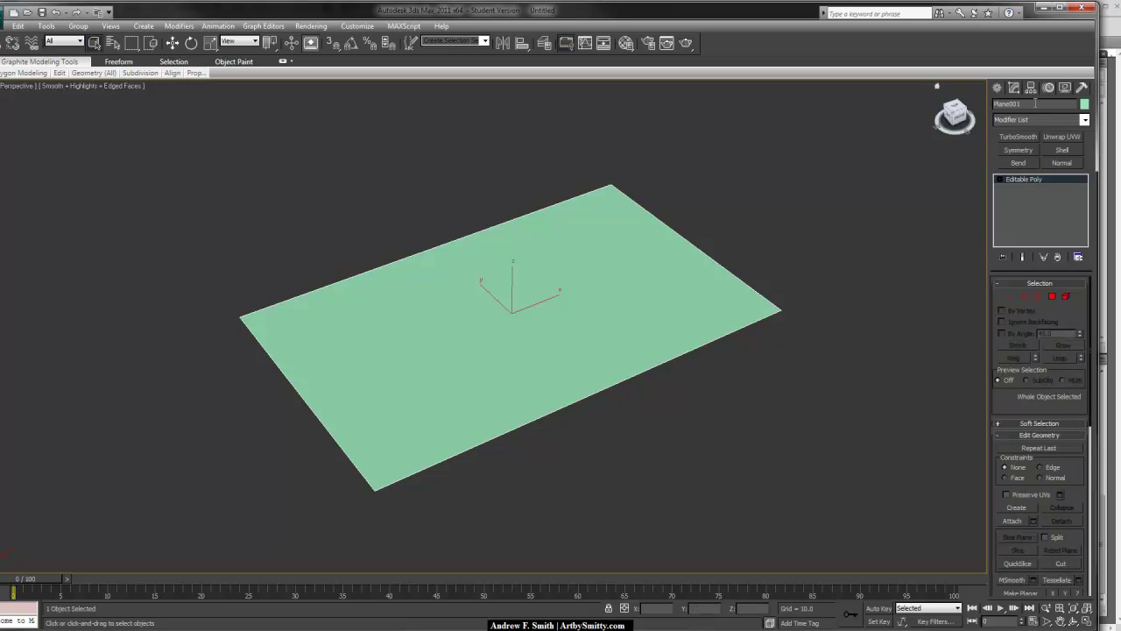
Rename the plane Foliage_LEaf_001 and deselect it.
left_click_drag(1033, 103, 916, 105)
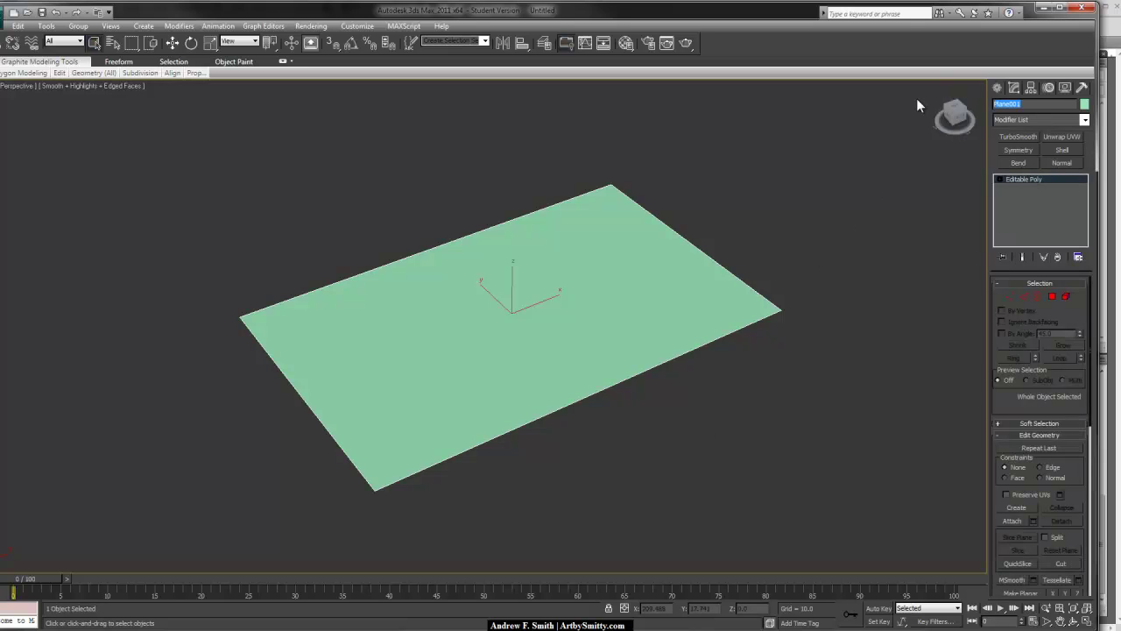
type("Foliage_LEaf_00")
left_click(748, 218)
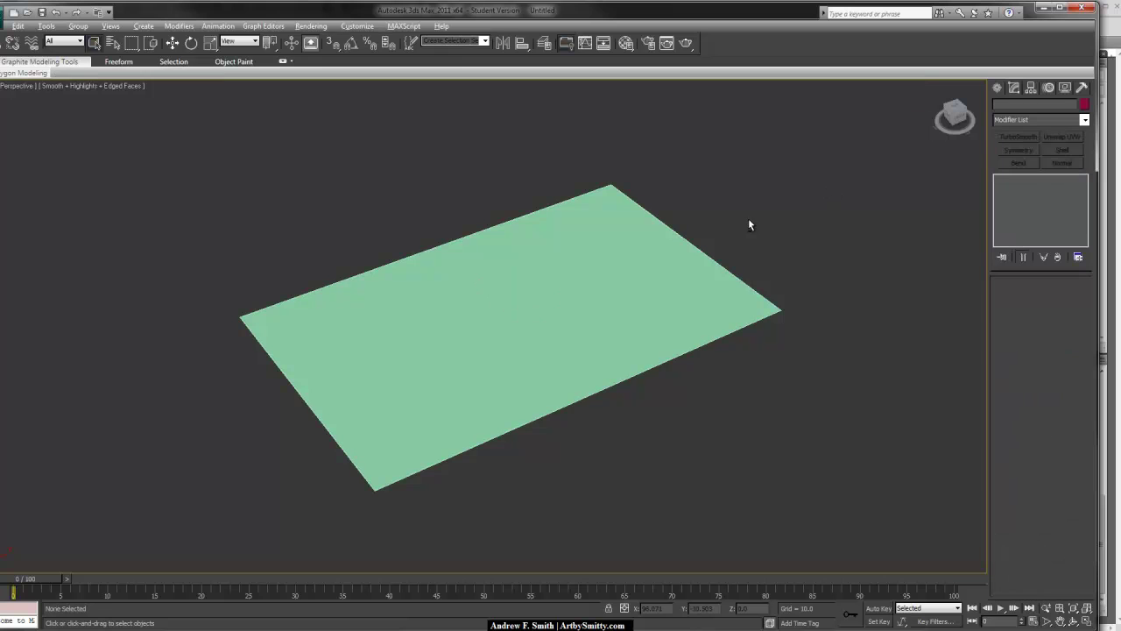
Open the Material Editor and name the first material Leaf_001.
key("m")
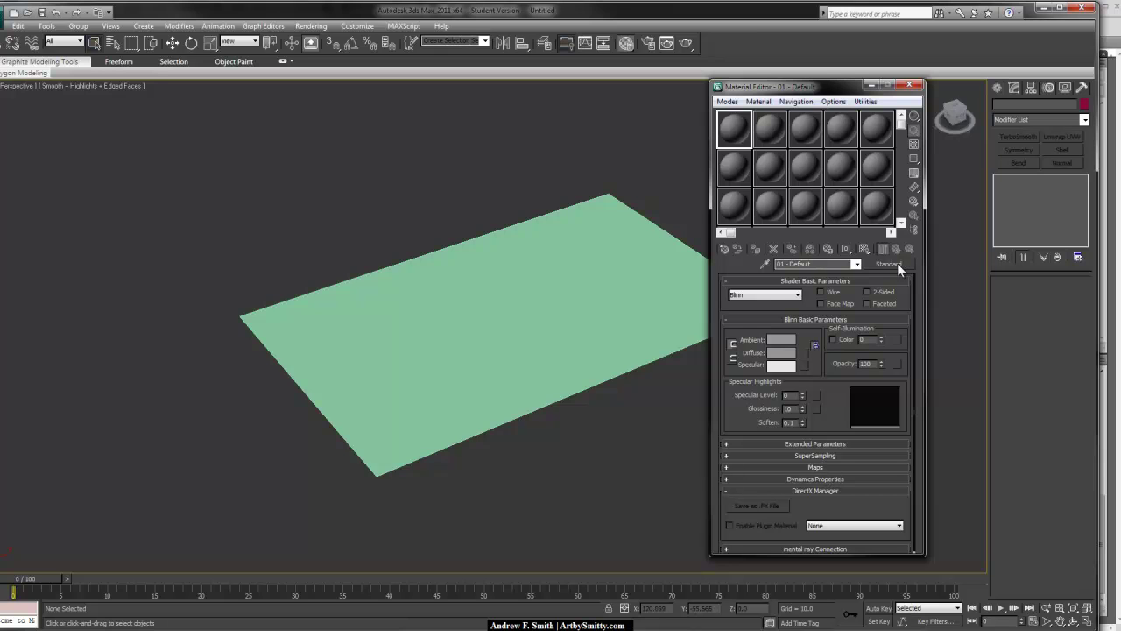
left_click_drag(809, 263, 681, 267)
type("Leaf")
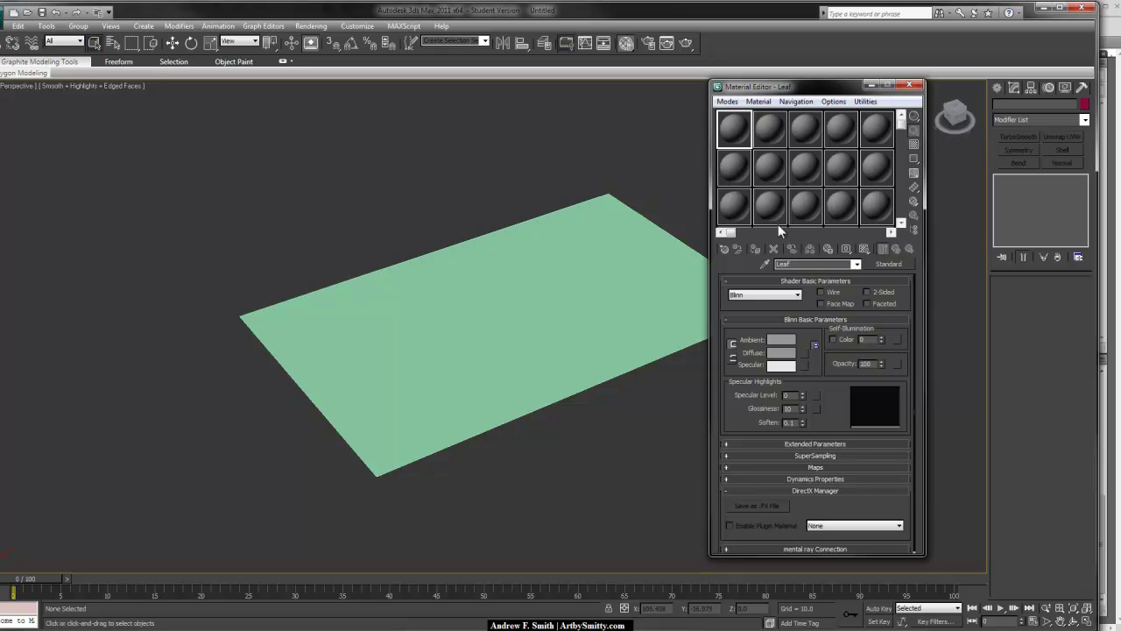
type("_001")
Load the Leaf_DIFF image from the Desktop as a Bitmap in the Leaf_001 material's Diffuse Color map.
left_click_drag(824, 420, 826, 386)
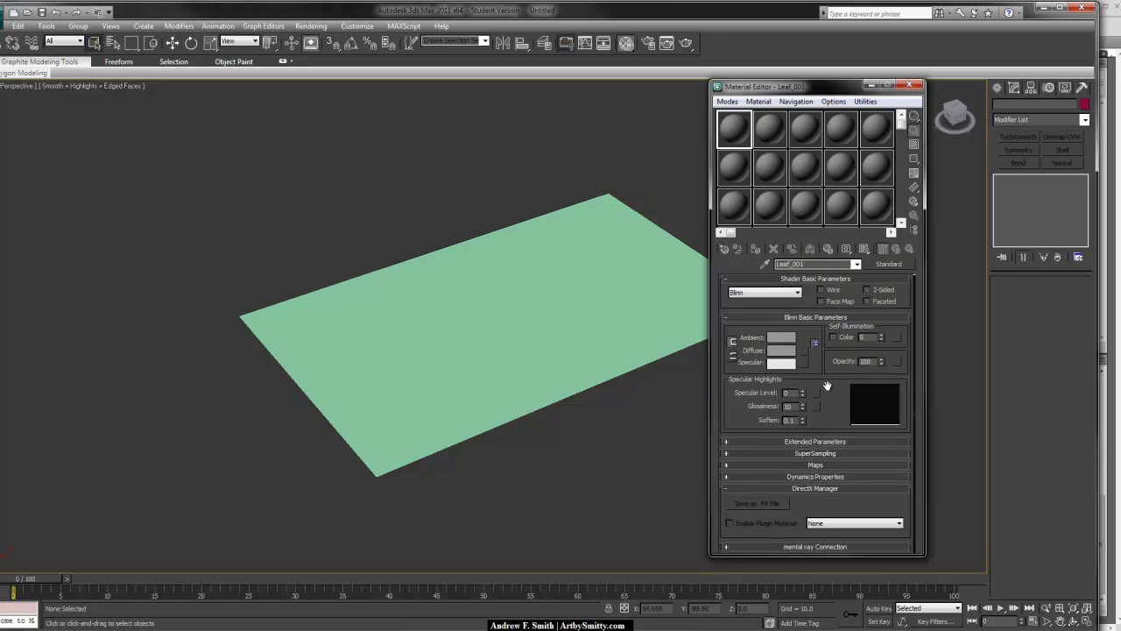
left_click(820, 464)
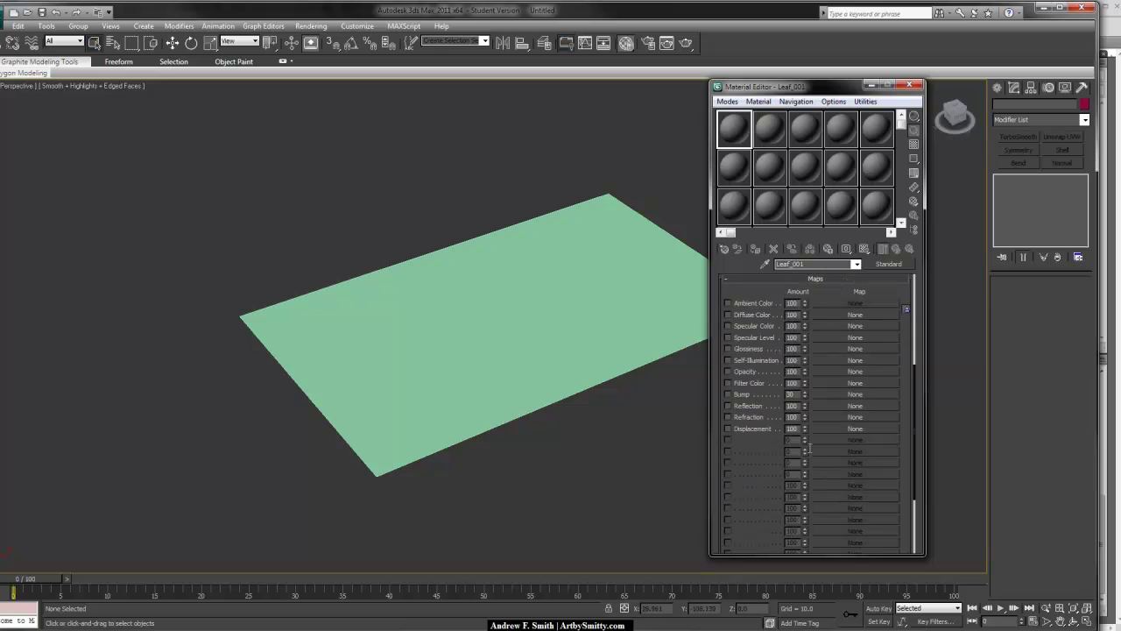
left_click(818, 314)
left_click(491, 207)
left_click(447, 216)
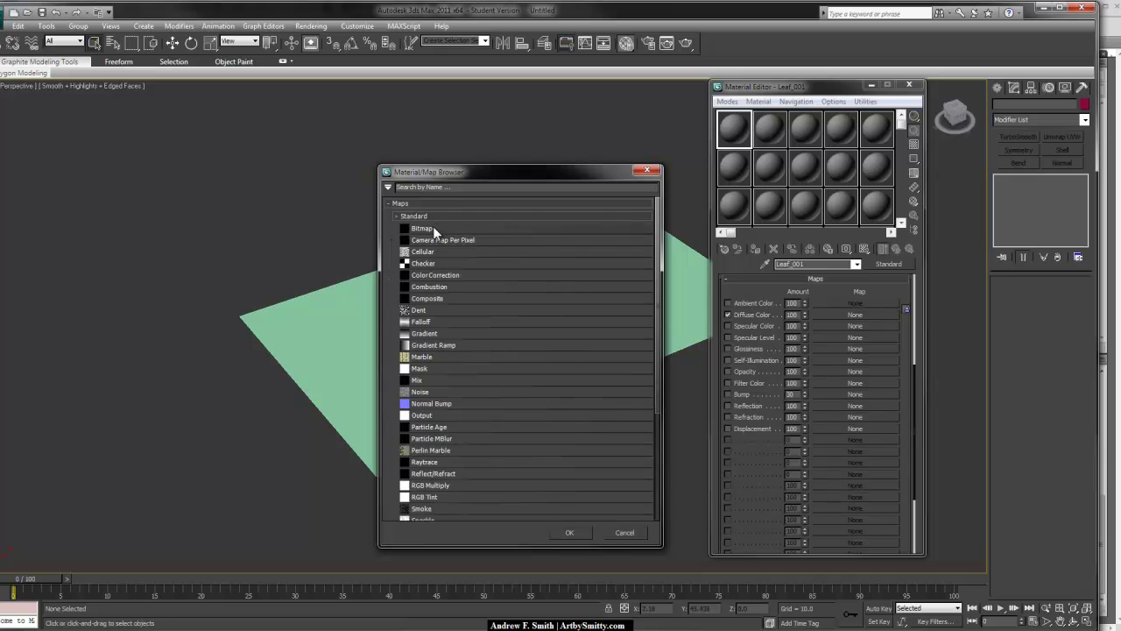
left_click(568, 532)
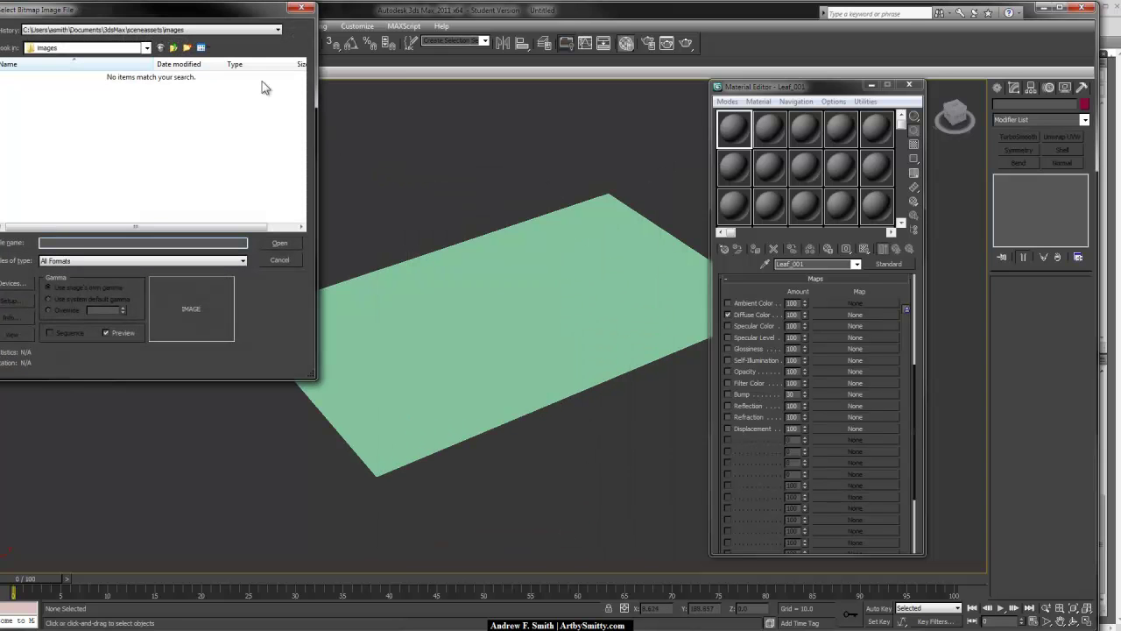
left_click(134, 51)
left_click(107, 59)
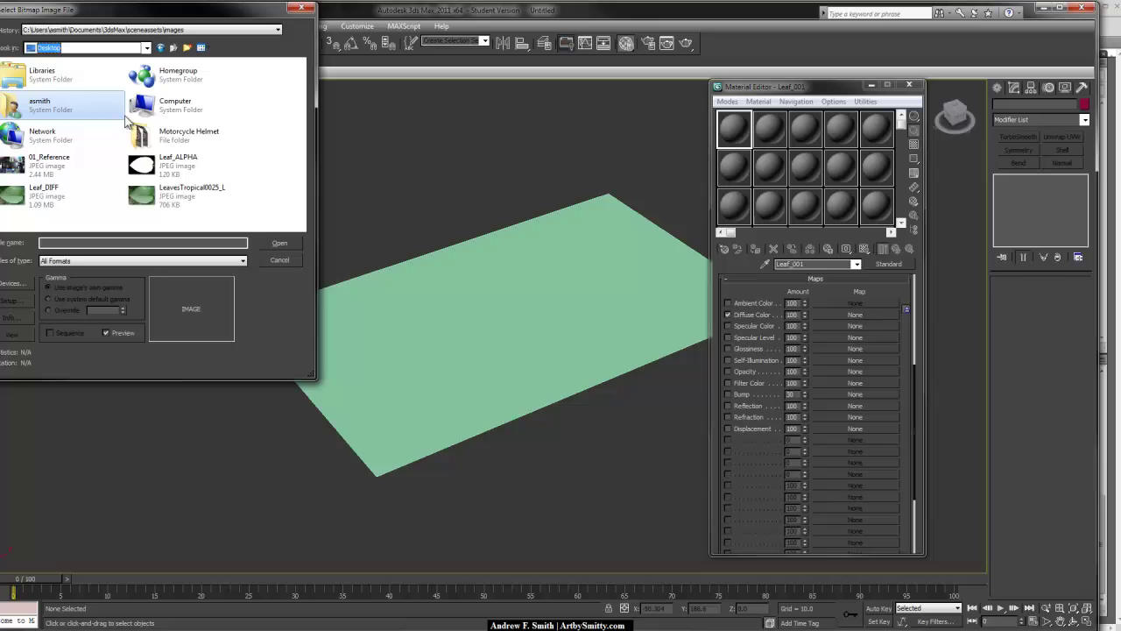
left_click(191, 199)
left_click(54, 198)
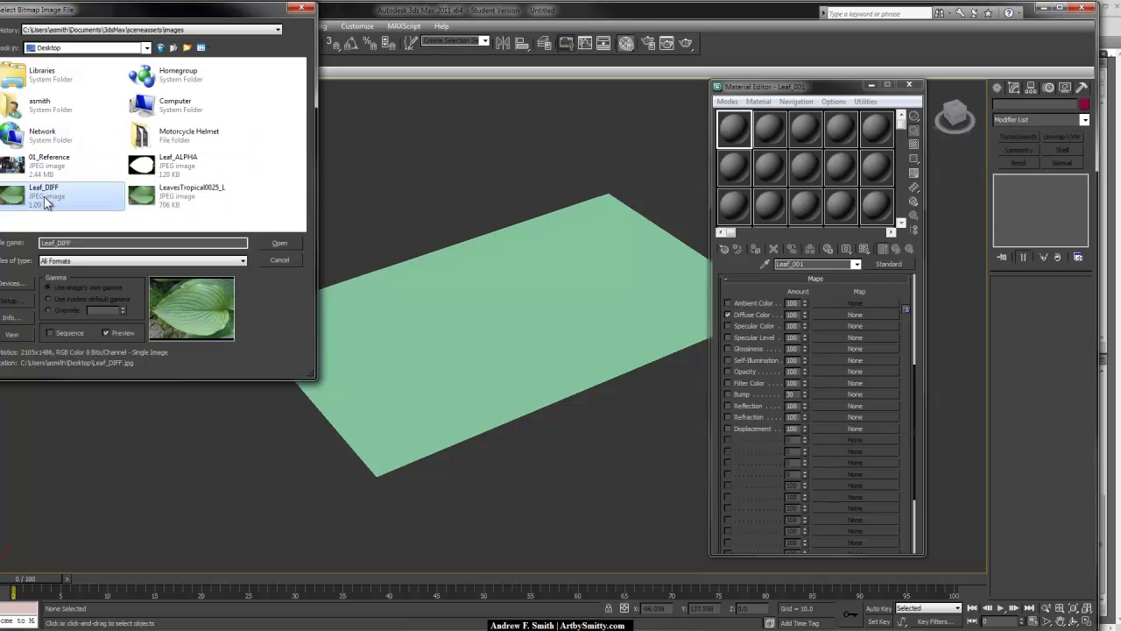
left_click(280, 242)
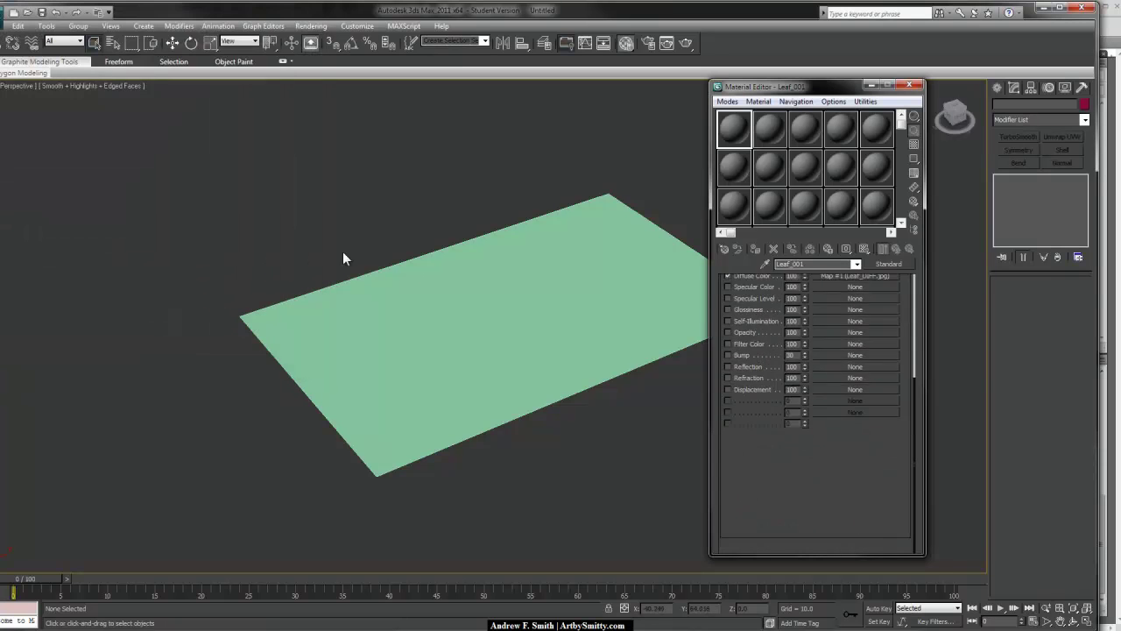
Preview the leaf material on its enlarged sample sphere and display the sample slots in a 3 x 2 layout.
double_click(743, 136)
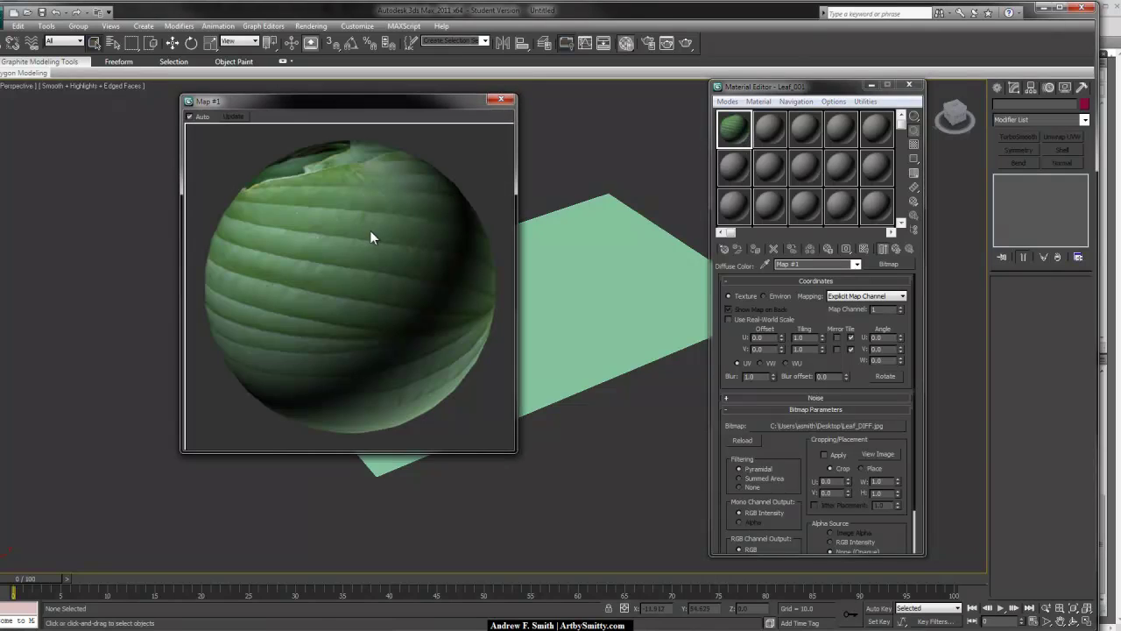
left_click(500, 99)
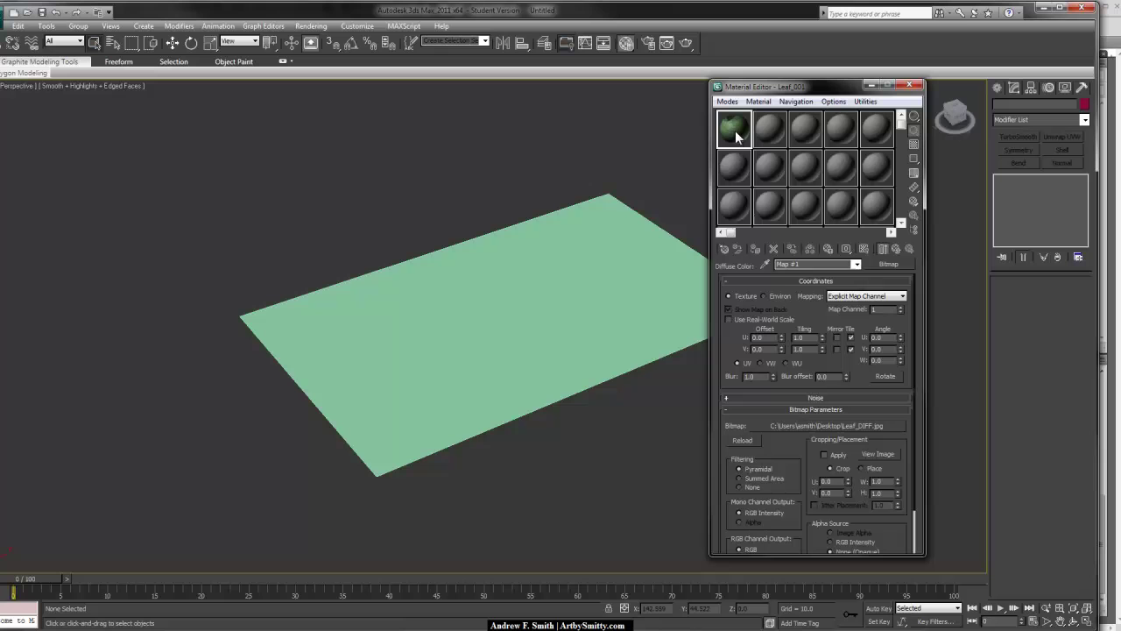
right_click(736, 133)
left_click(769, 252)
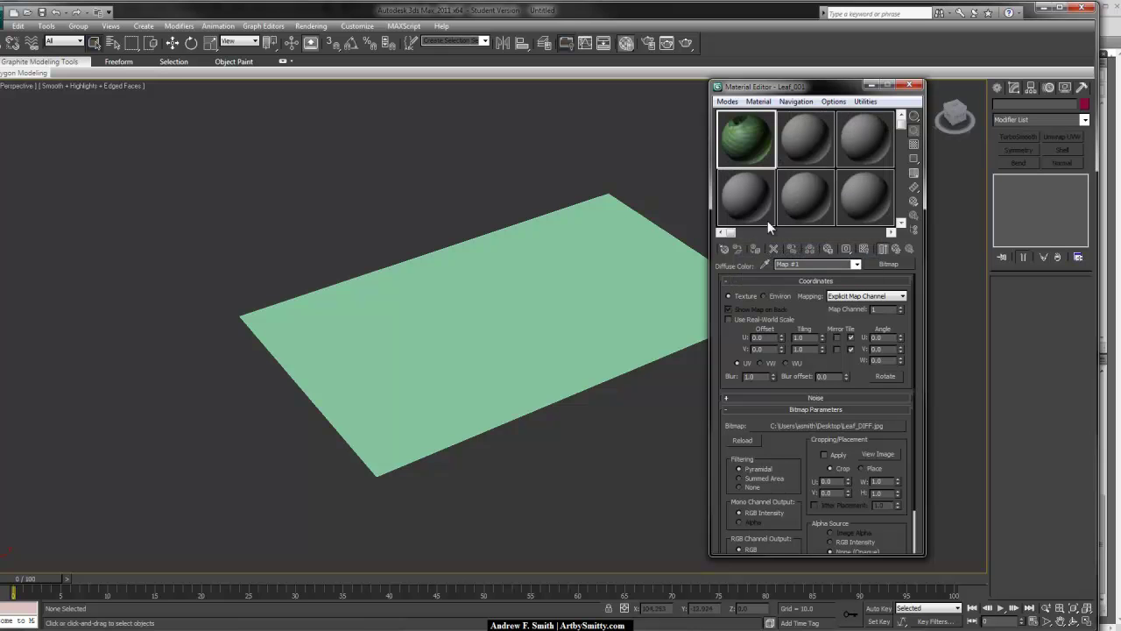
mouse_move(732, 134)
middle_mouse_down()
mouse_move(753, 151)
mouse_move(770, 133)
mouse_move(738, 140)
middle_mouse_up()
double_click(738, 138)
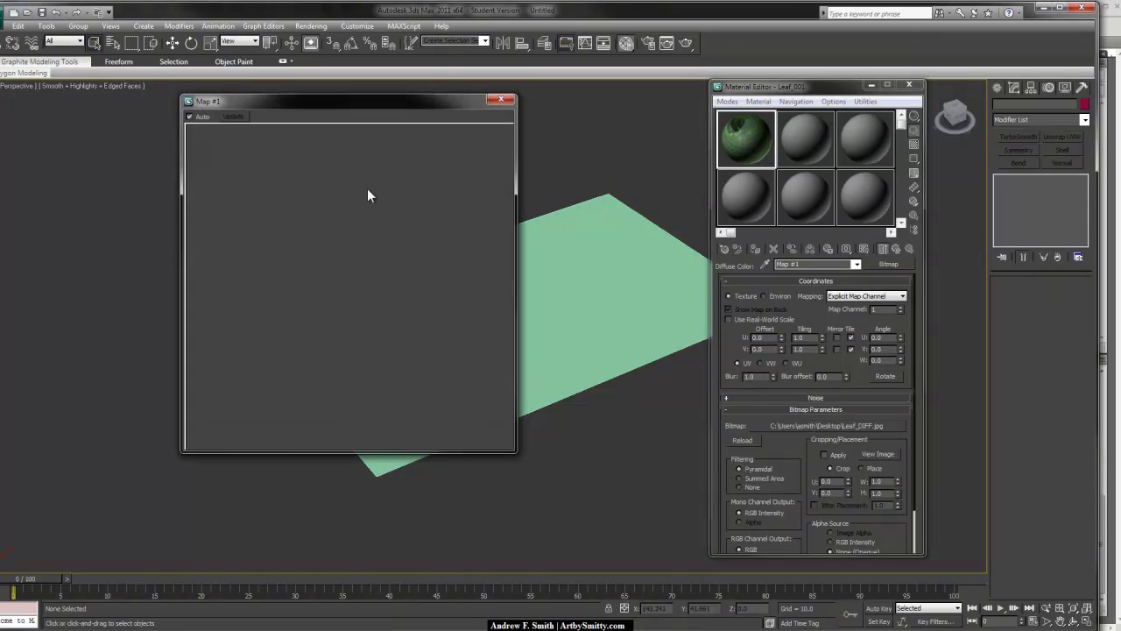
left_click(501, 100)
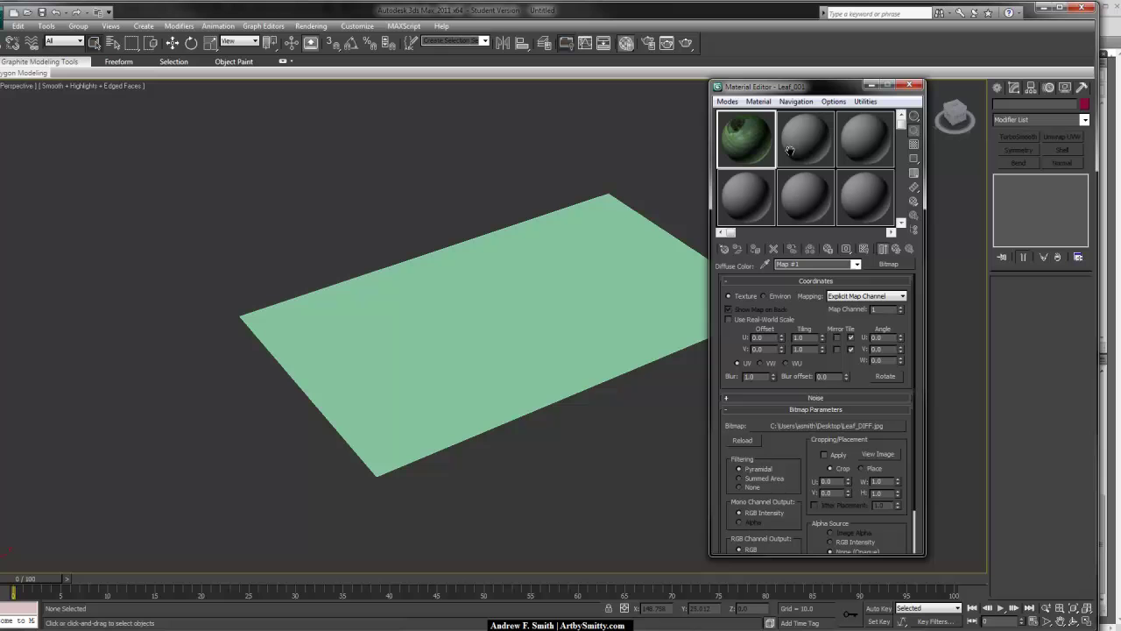
Apply the Leaf_001 material to the plane and make the material 2-Sided.
left_click_drag(753, 131, 597, 224)
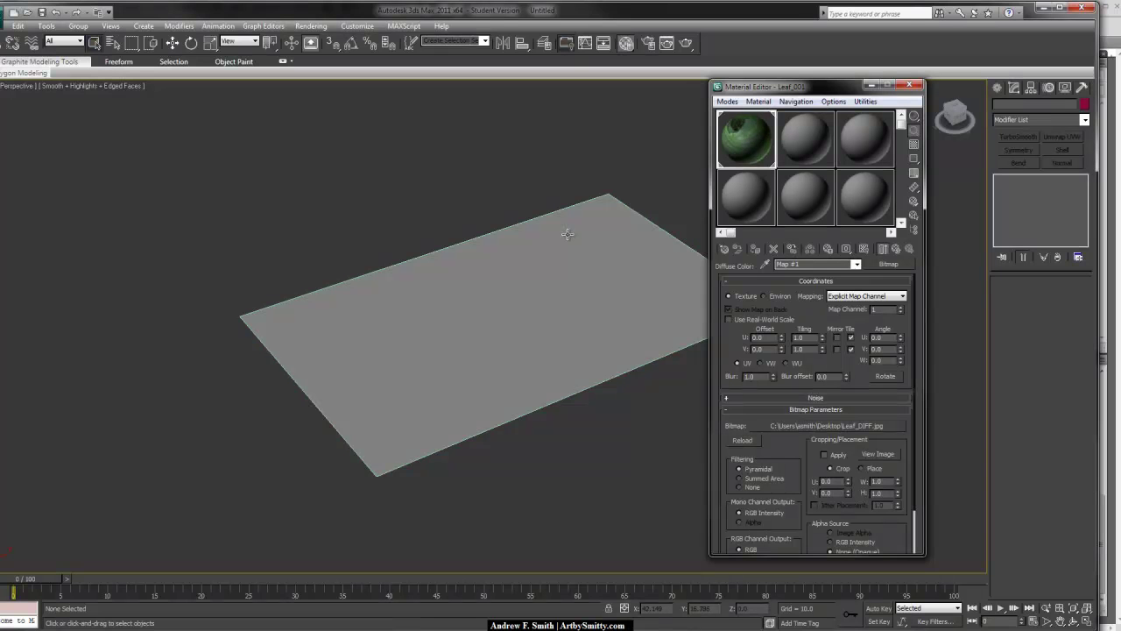
middle_click_drag(569, 235, 553, 293, "alt")
left_click(894, 248)
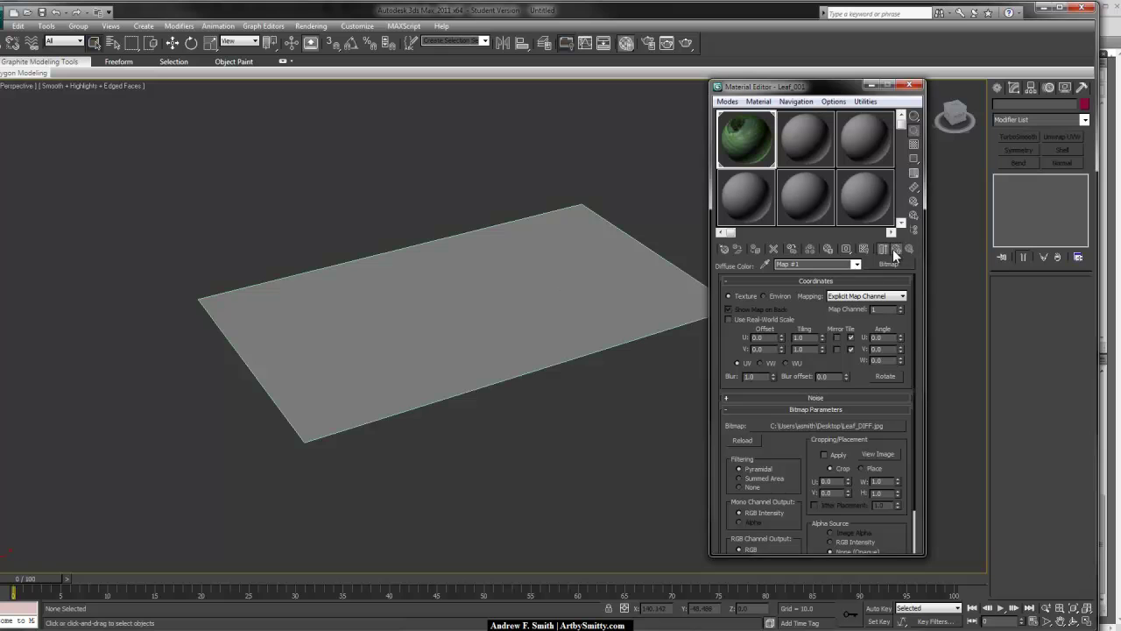
left_click_drag(889, 289, 861, 497)
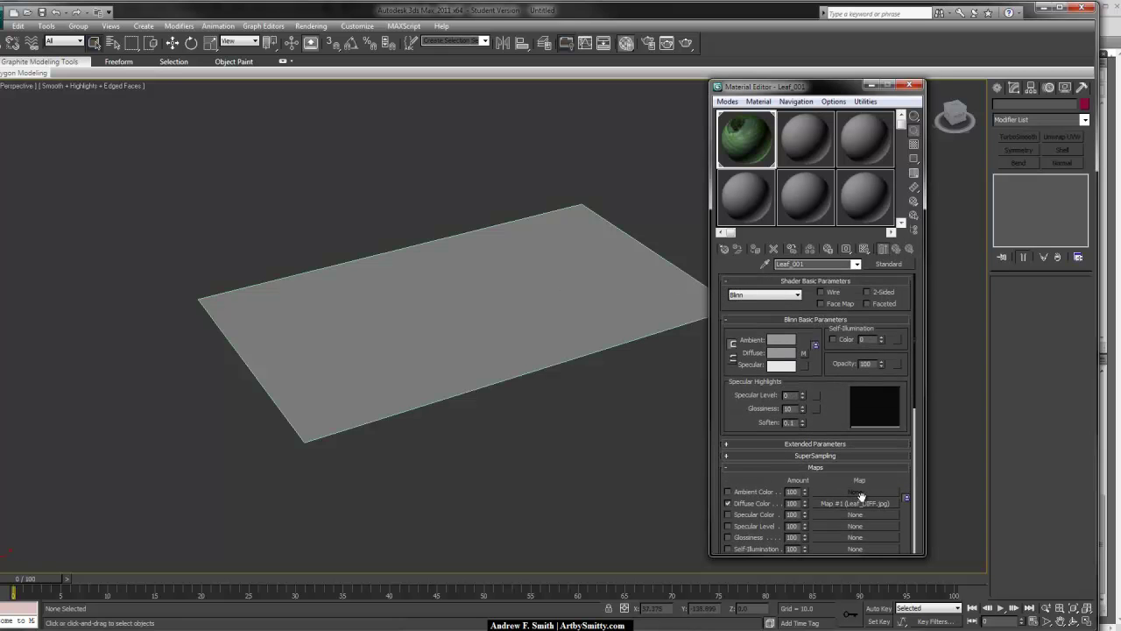
left_click(885, 292)
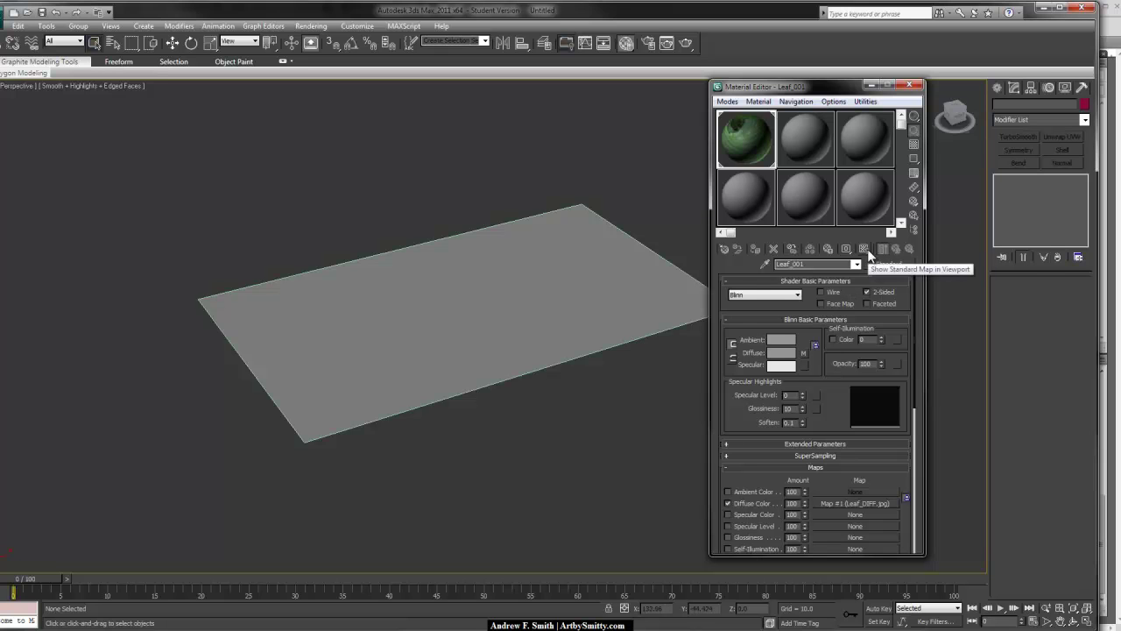
Show the Leaf_001 material's standard map on the plane in the viewport.
left_click(864, 250)
middle_click_drag(570, 345, 620, 287, "alt")
scroll(523, 281, "up", 2)
scroll(507, 285, "down", 3)
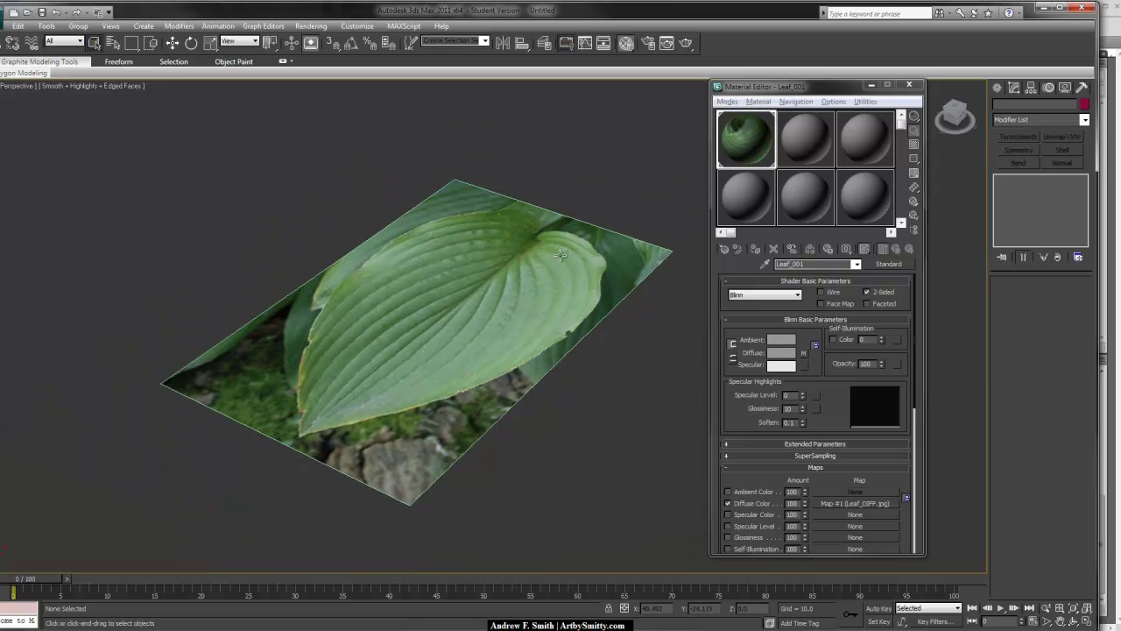
Change the plane's object colour to black and deselect it.
left_click(523, 310)
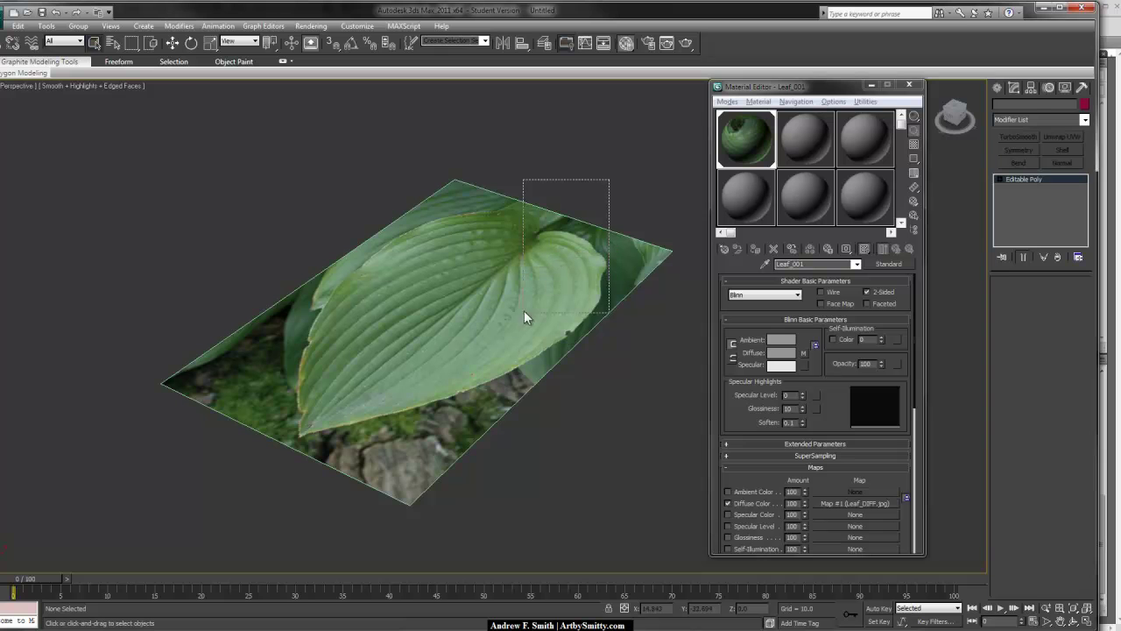
left_click(1084, 105)
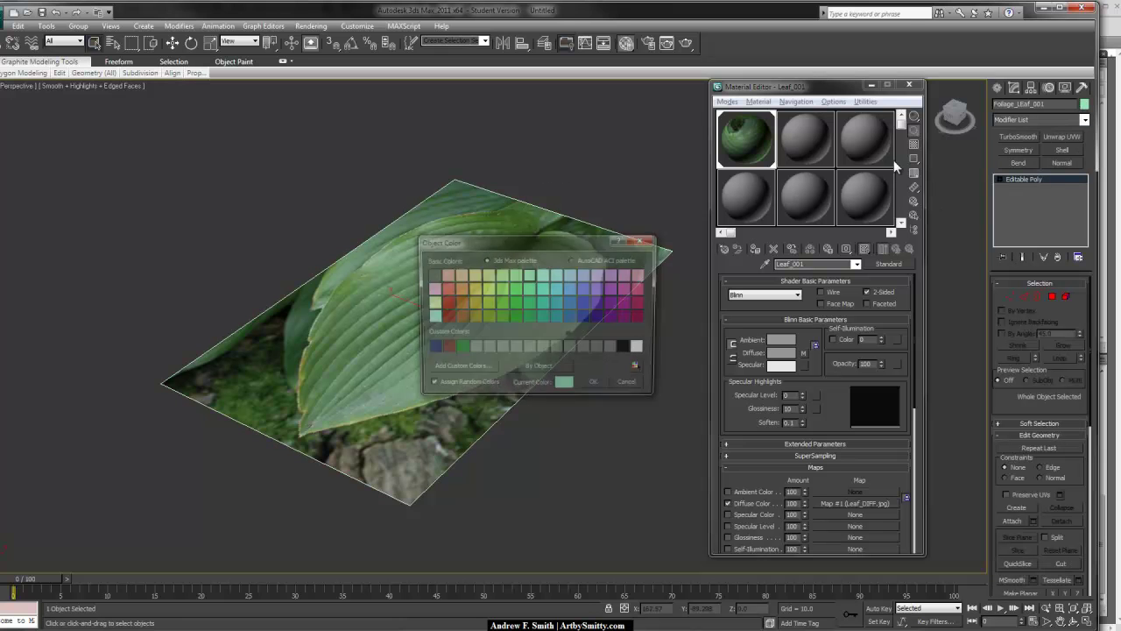
left_click(624, 347)
left_click(595, 385)
left_click(629, 227)
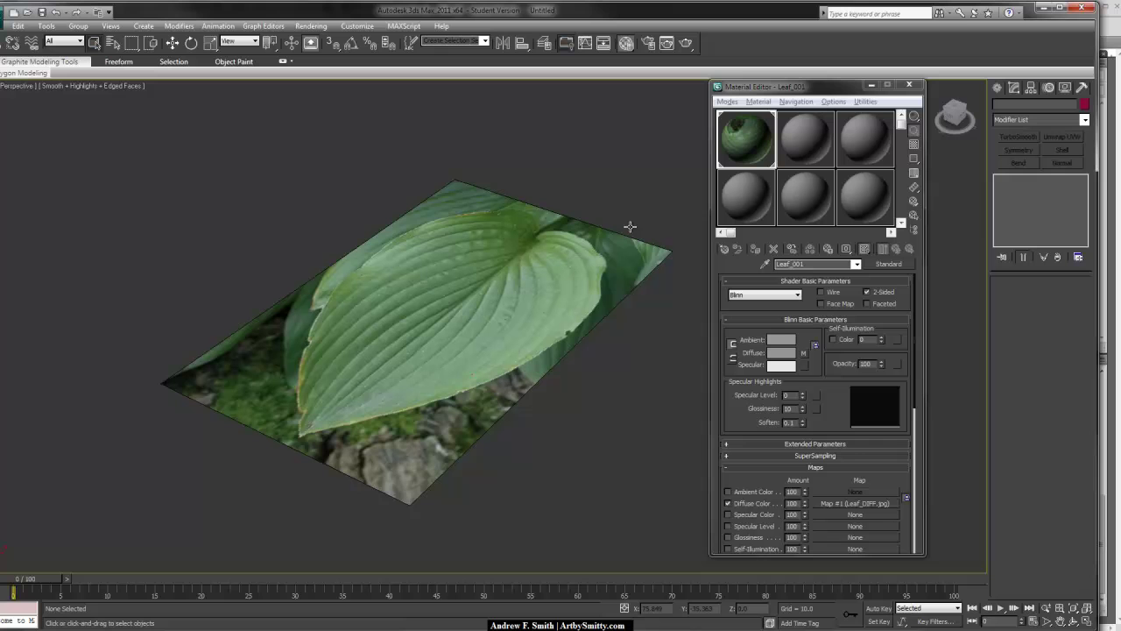
left_click(431, 465)
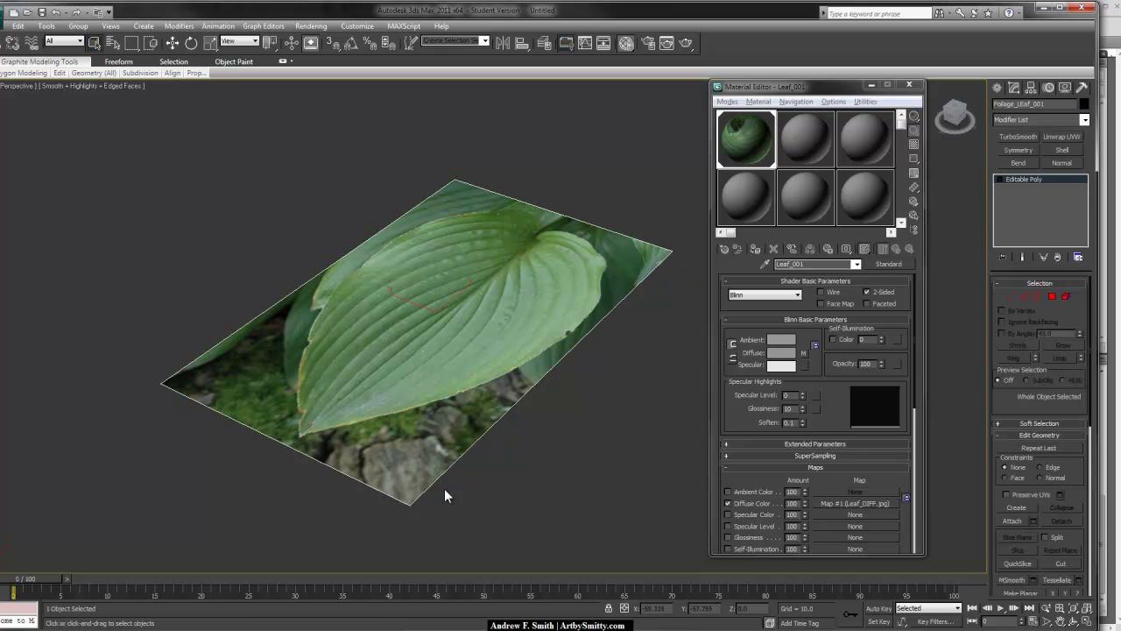
left_click_drag(566, 470, 453, 353)
left_click(661, 190)
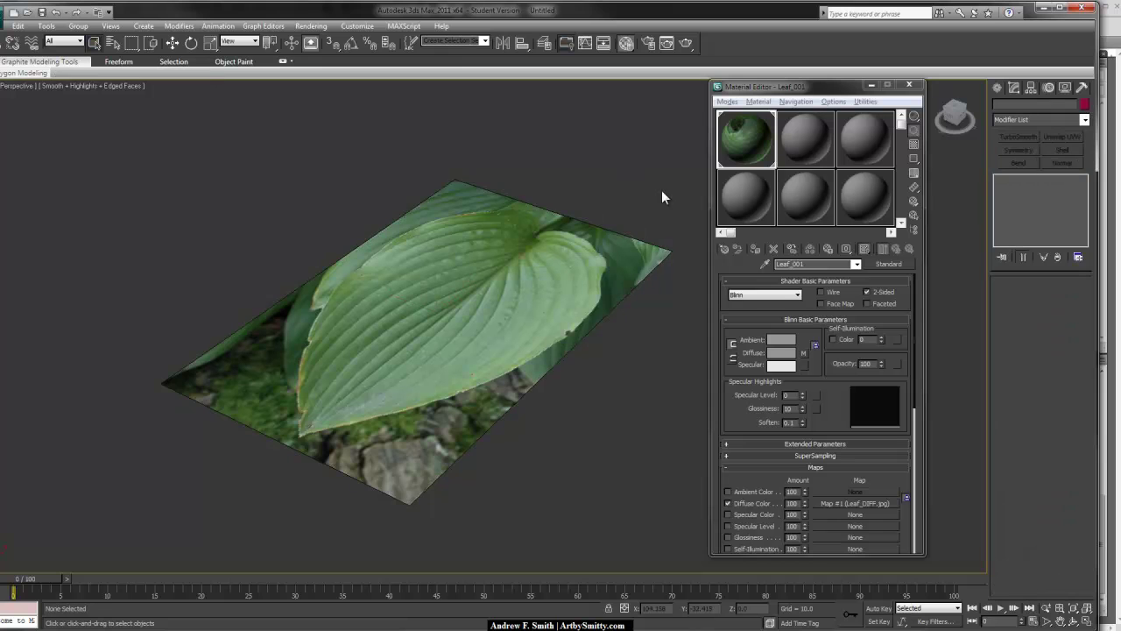
left_click_drag(661, 191, 559, 312)
left_click(578, 374)
Assign the Leaf_ALPHA bitmap to the Opacity map of the Leaf_001 material.
left_click_drag(828, 430, 827, 276)
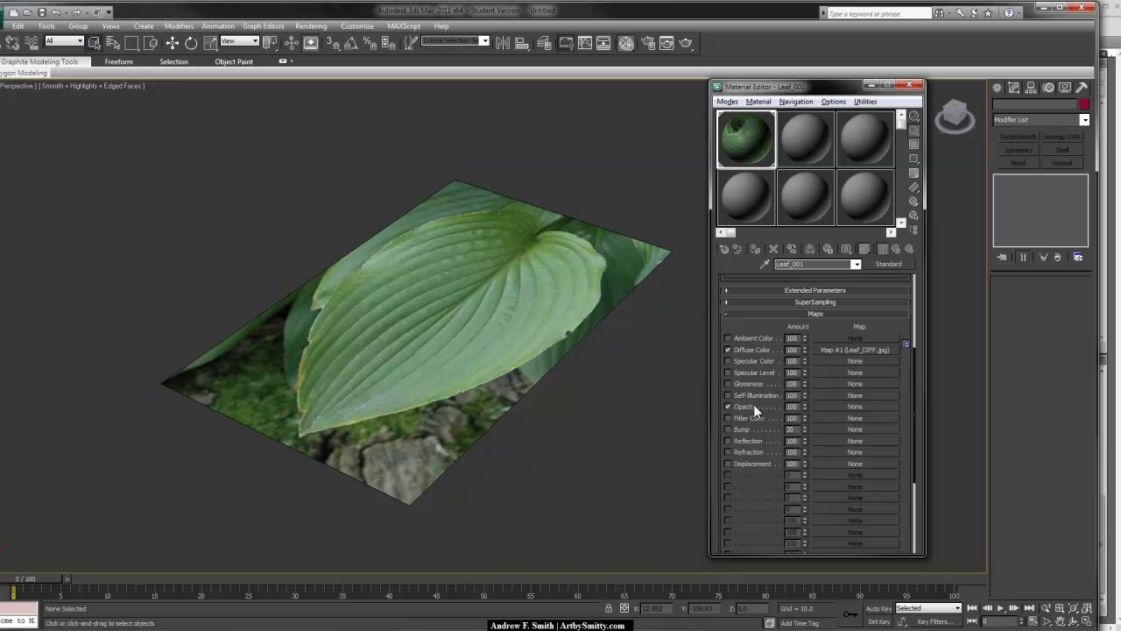
left_click(821, 408)
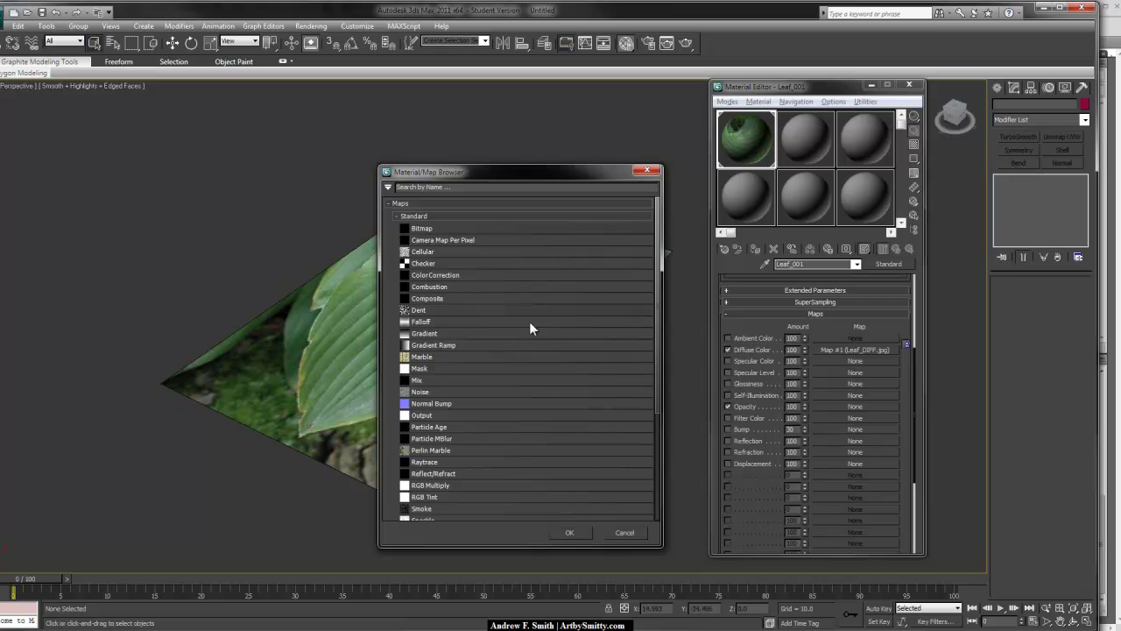
left_click(566, 531)
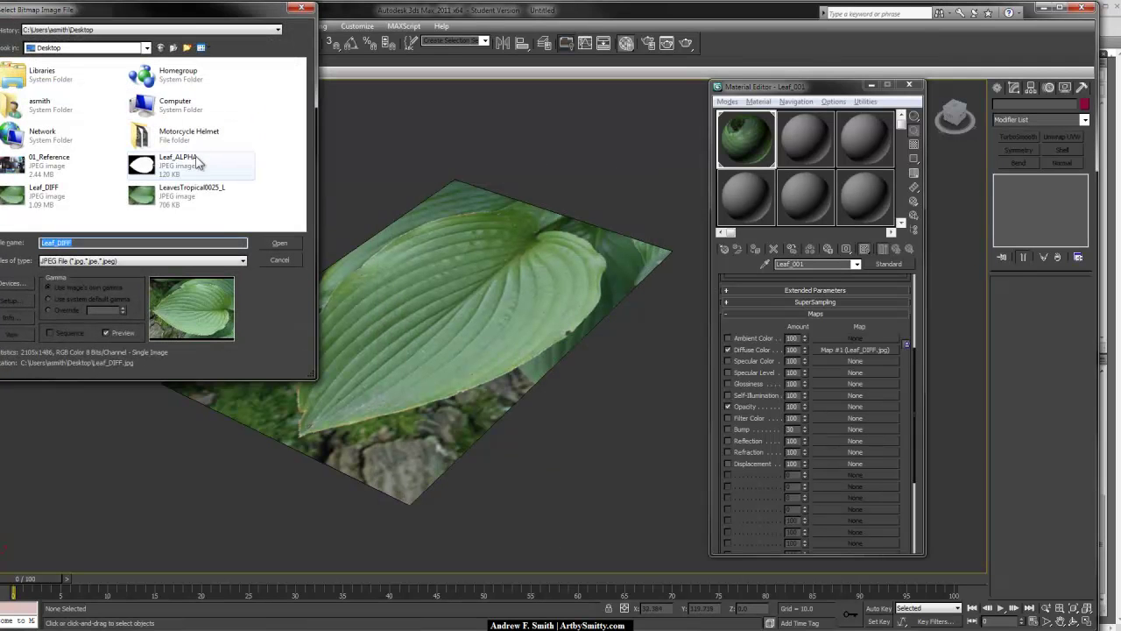
left_click(184, 163)
left_click(278, 243)
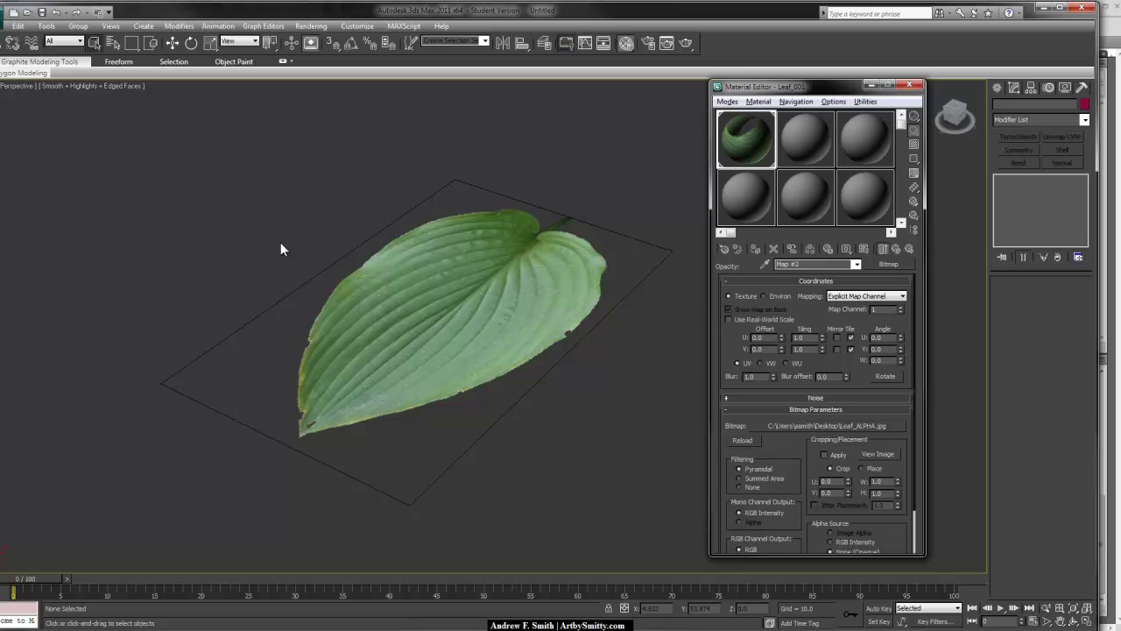
Render the masked leaf in the perspective view, and close the render and the material editor.
middle_click_drag(325, 255, 549, 335, "alt")
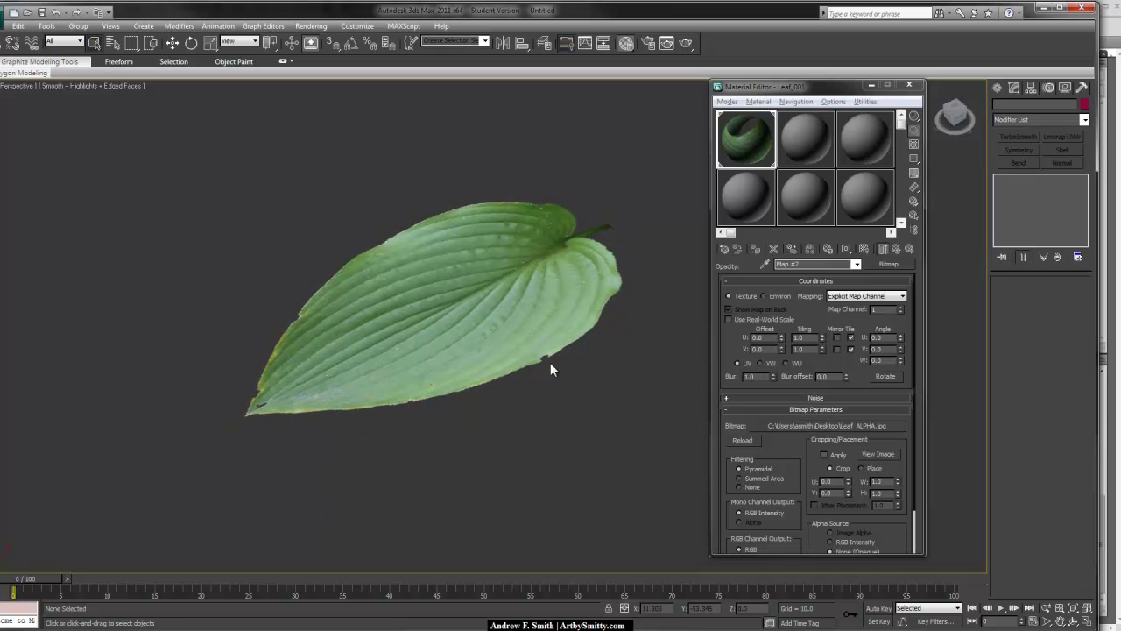
mouse_move(550, 363)
middle_mouse_down("alt")
mouse_move(491, 321)
mouse_move(452, 367)
mouse_move(506, 433)
mouse_move(574, 391)
mouse_move(560, 368)
middle_mouse_up("alt")
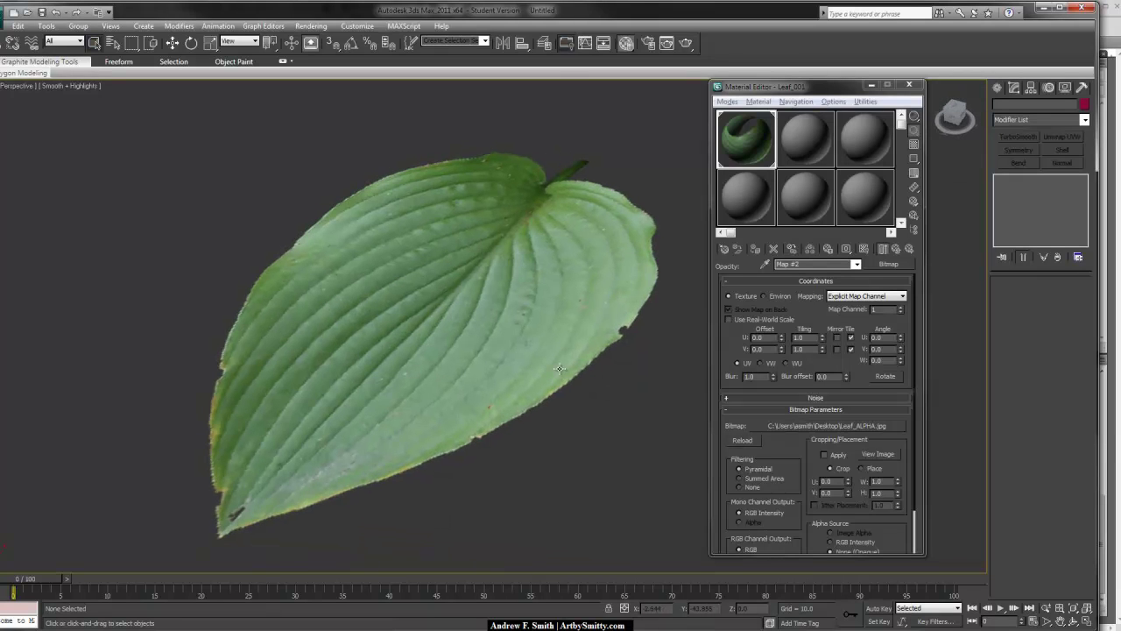
left_click(685, 43)
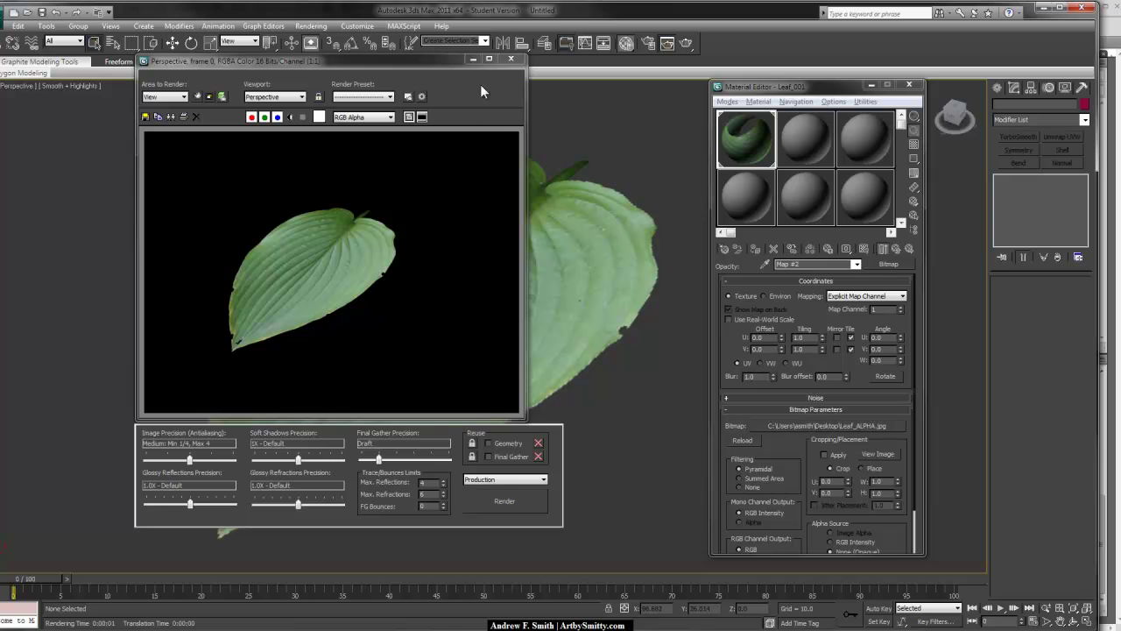
left_click(511, 58)
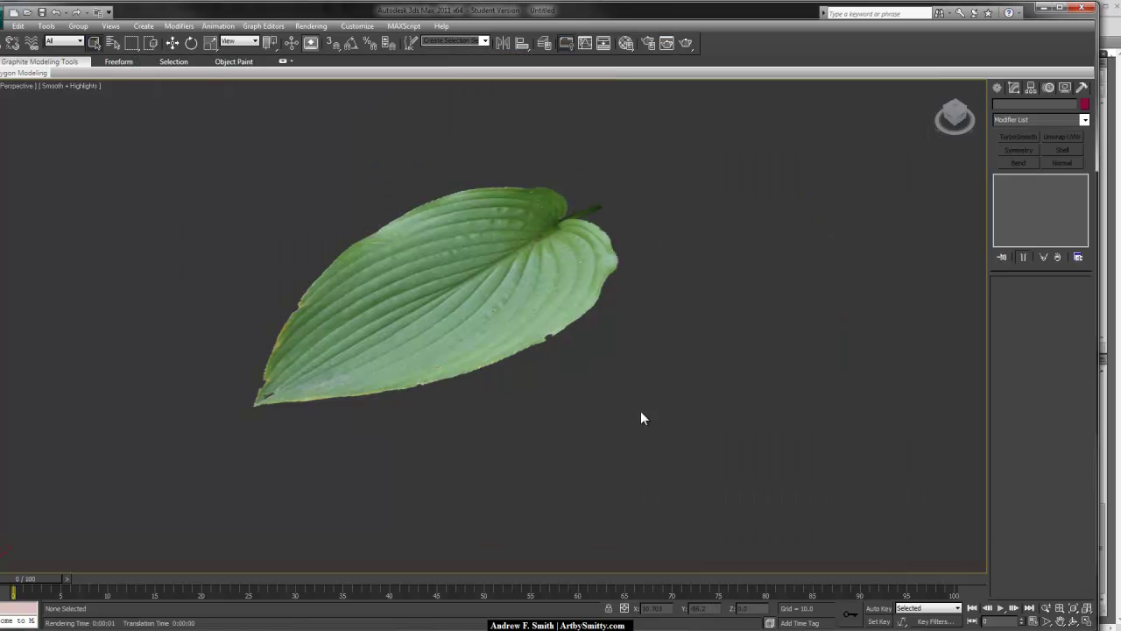
Show edged faces in the viewport and select the leaf plane.
mouse_move(678, 382)
middle_mouse_down("alt")
mouse_move(673, 392)
mouse_move(687, 379)
middle_mouse_up("alt")
middle_click_drag(687, 380, 710, 402)
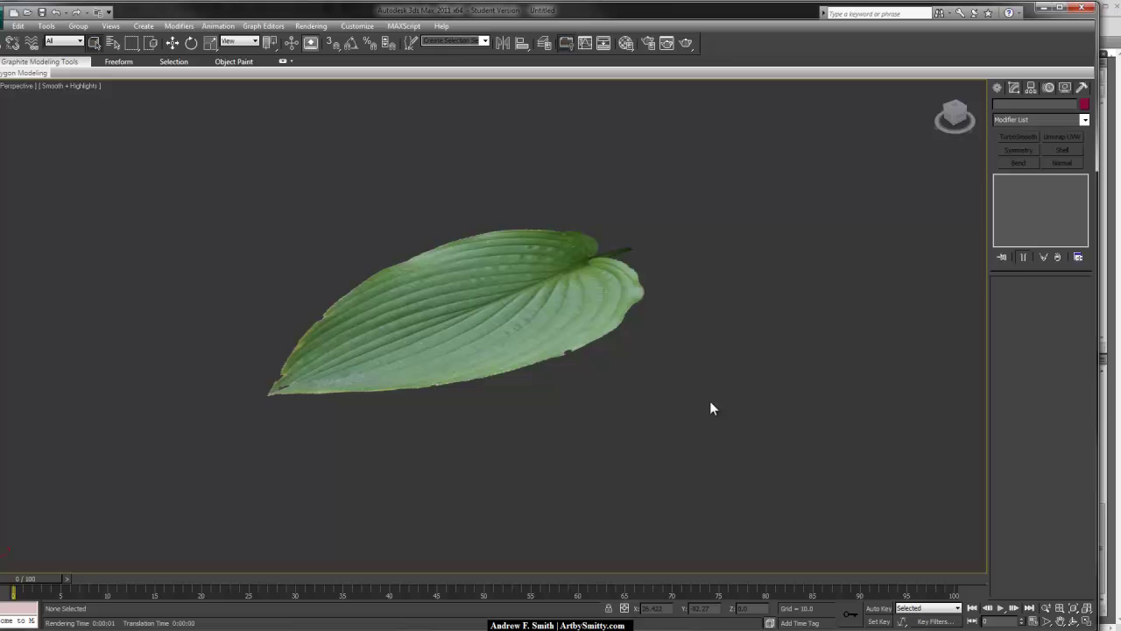
key("F4")
left_click(534, 311)
middle_click_drag(561, 313, 541, 325, "alt")
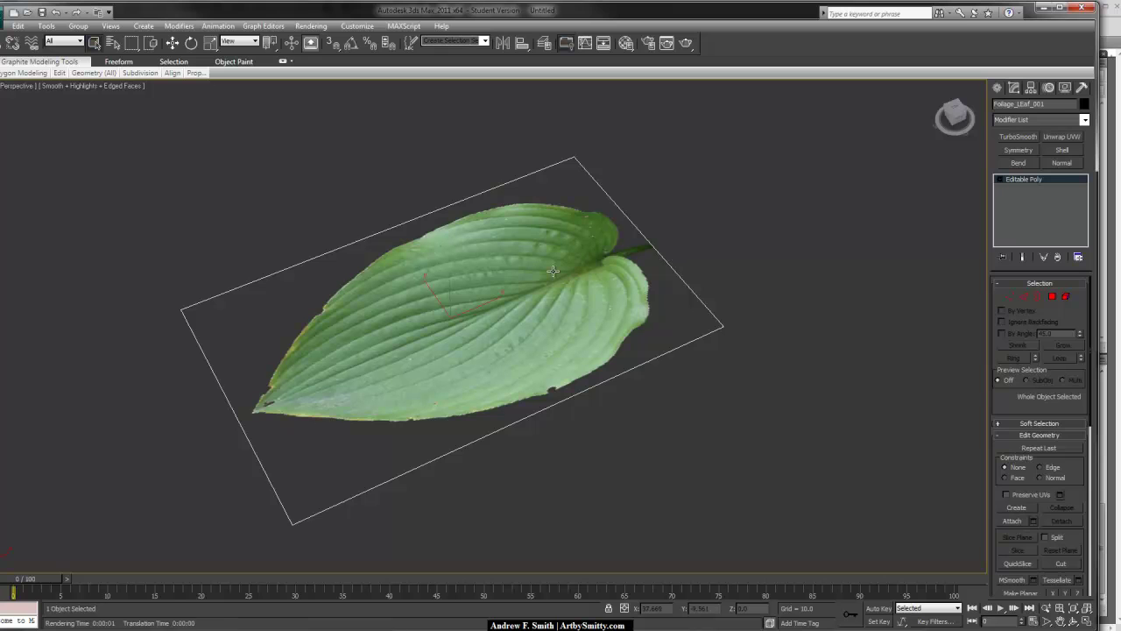
Connect the plane's two short end edges with 3 segments running along the leaf's length.
key("2")
left_click_drag(662, 218, 625, 256)
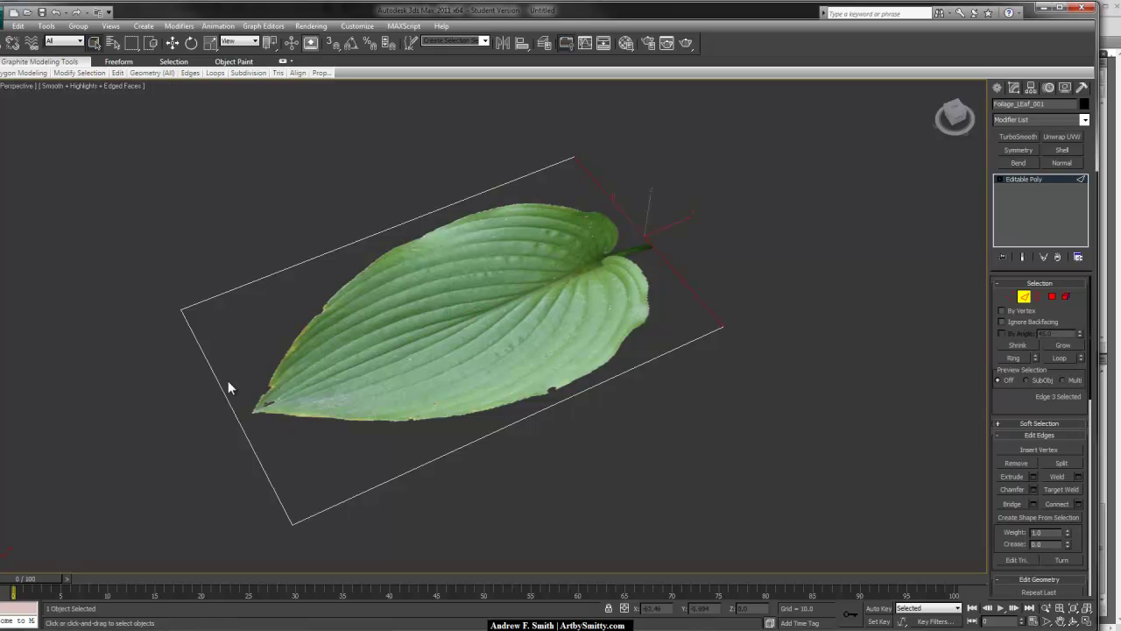
left_click(221, 382, "ctrl")
right_click(375, 328)
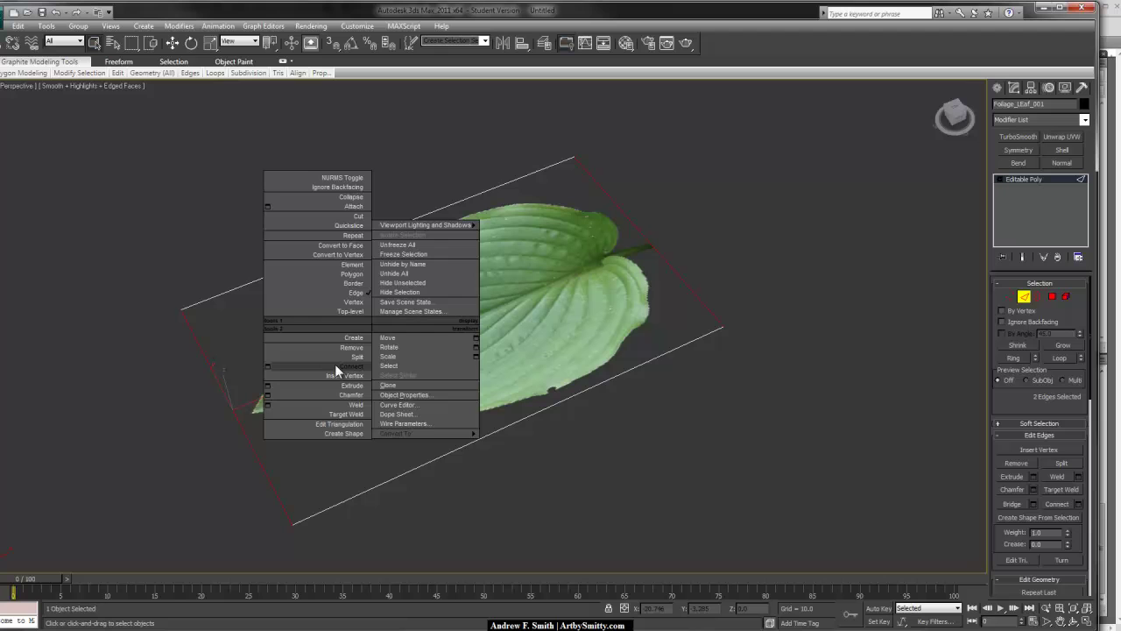
left_click(268, 367)
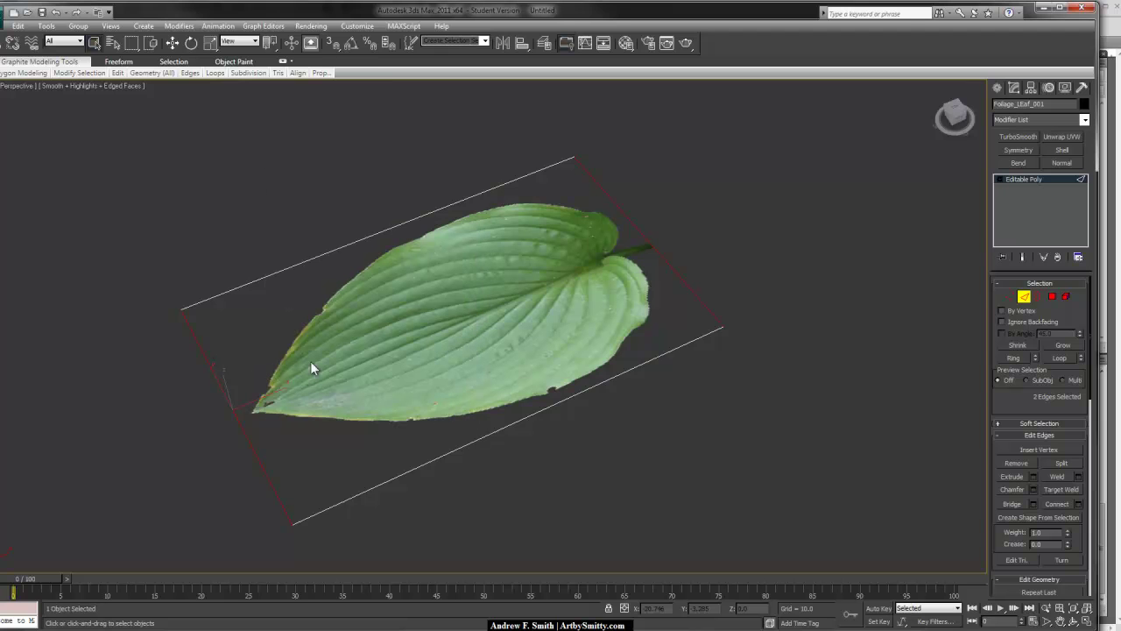
left_click(244, 416)
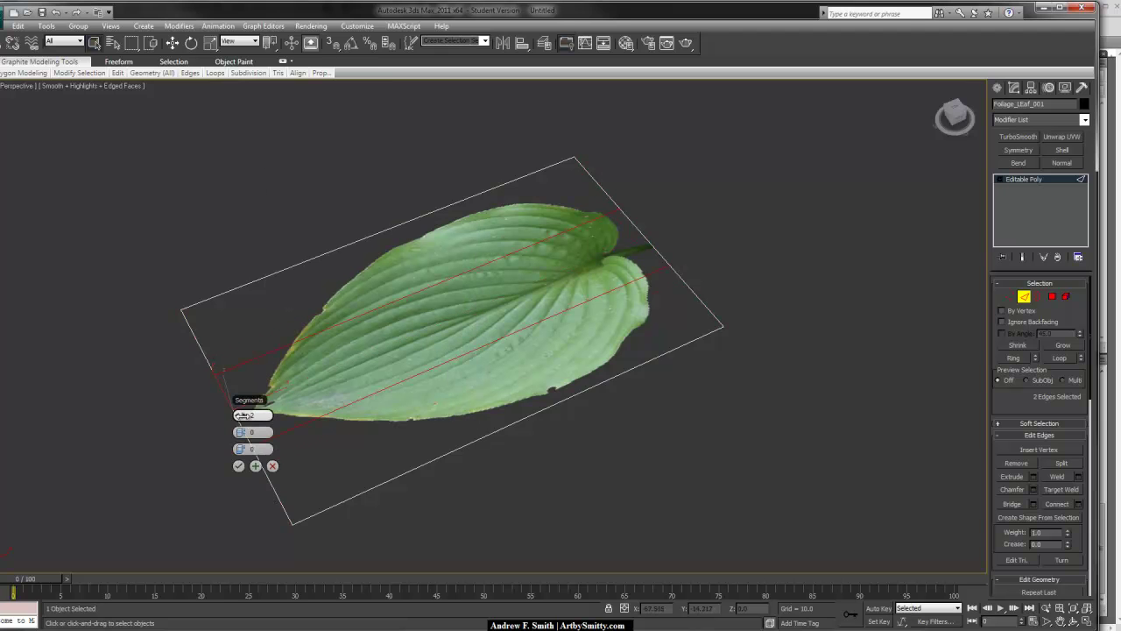
left_click_drag(243, 415, 244, 412)
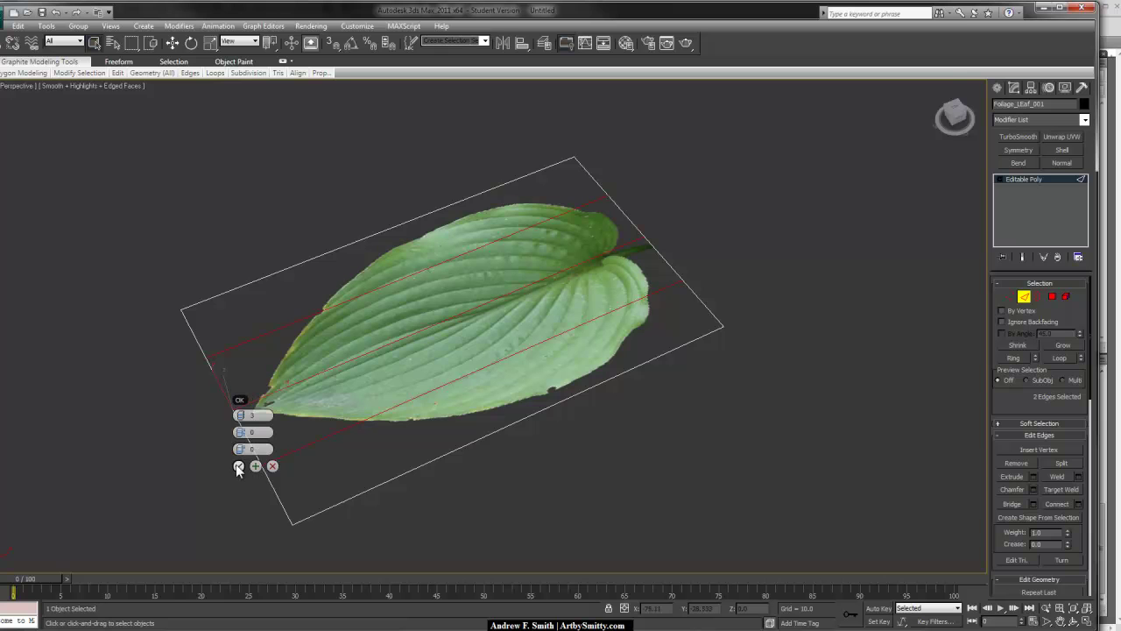
middle_click_drag(479, 399, 549, 380, "alt")
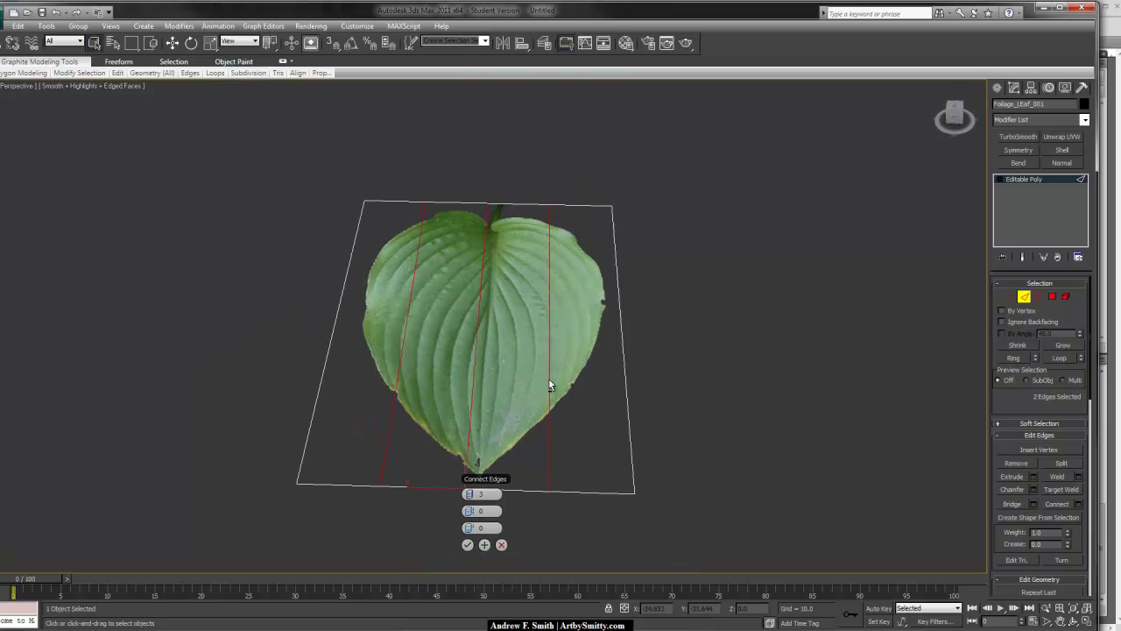
left_click(471, 544)
Connect all five lengthwise edges with 3 segments running across the leaf, and clear the edge selection.
left_click_drag(709, 366, 278, 319)
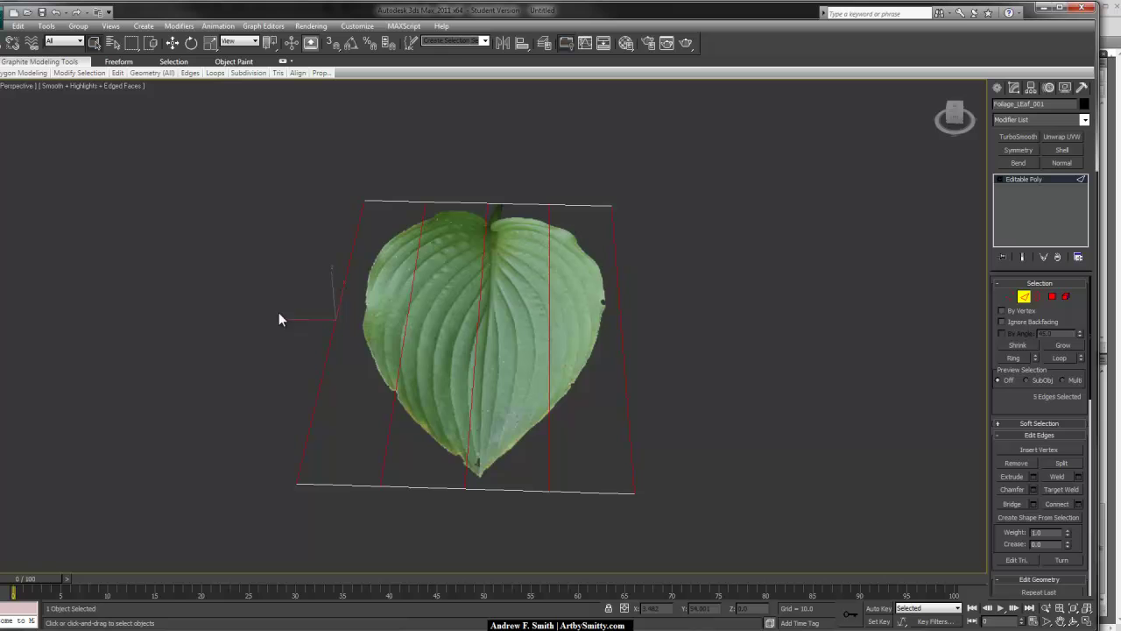
left_click(333, 326)
right_click(375, 319)
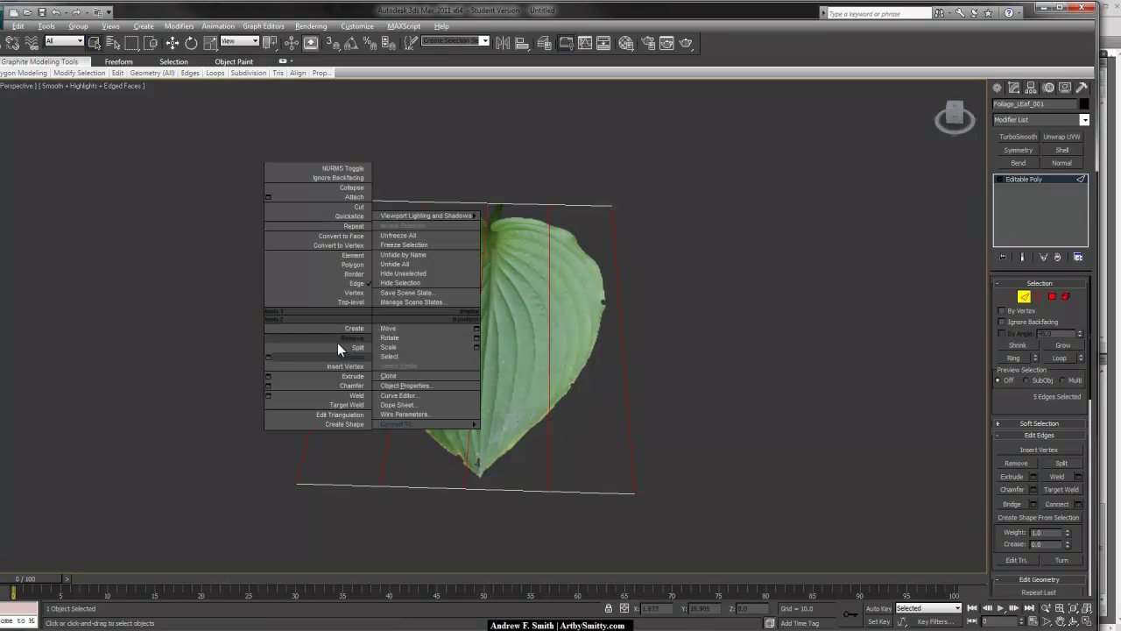
left_click(270, 355)
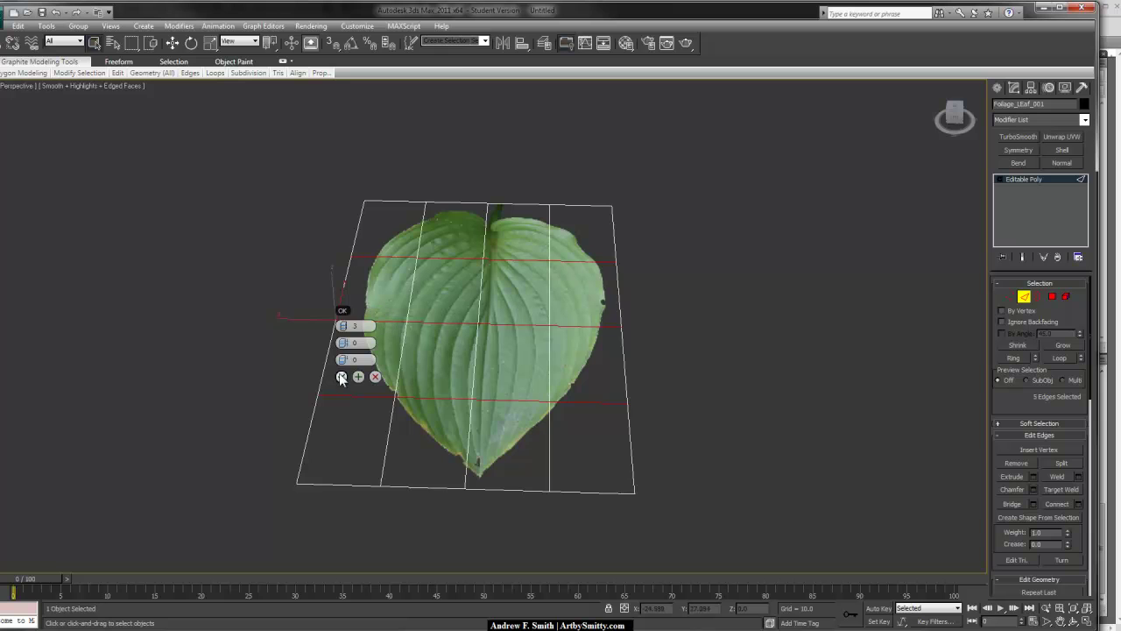
left_click(342, 376)
middle_click_drag(620, 377, 553, 356, "alt")
left_click(803, 267)
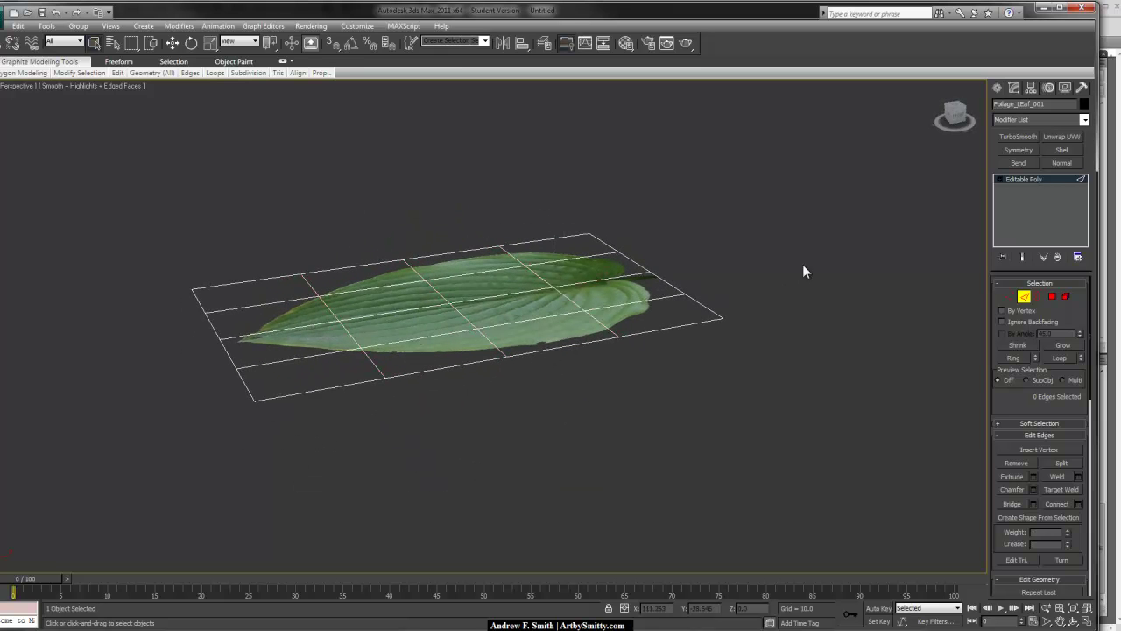
Return to object level and add a Bend modifier to the leaf with an angle of 71 on the X axis.
left_click(1058, 179)
left_click(733, 228)
left_click_drag(679, 234, 589, 326)
middle_click_drag(574, 308, 618, 309, "alt")
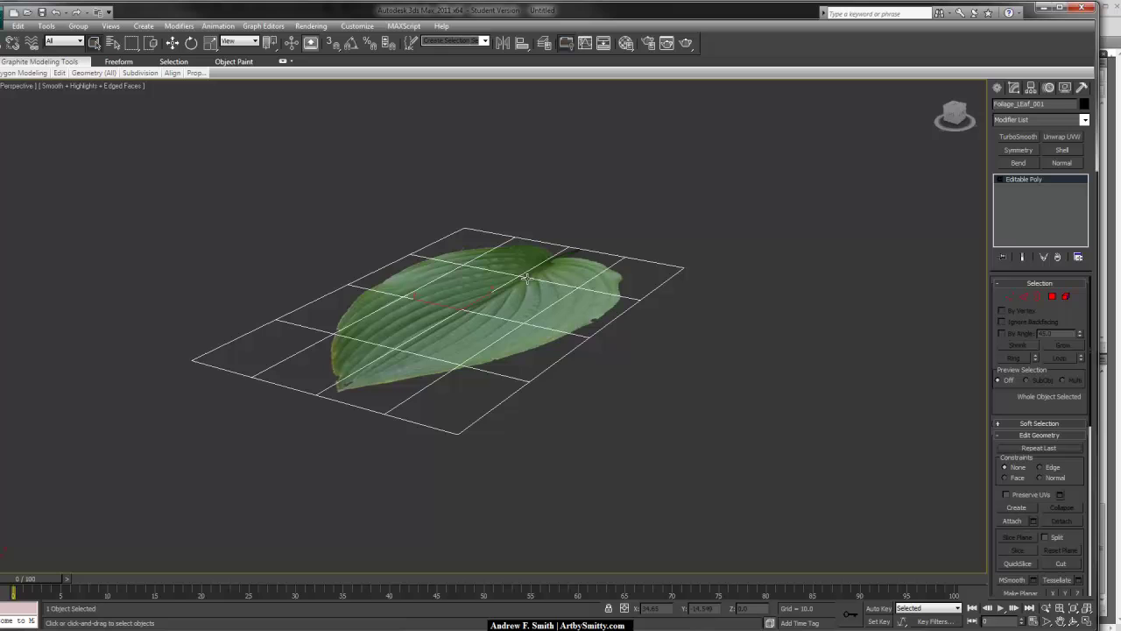
left_click(1022, 162)
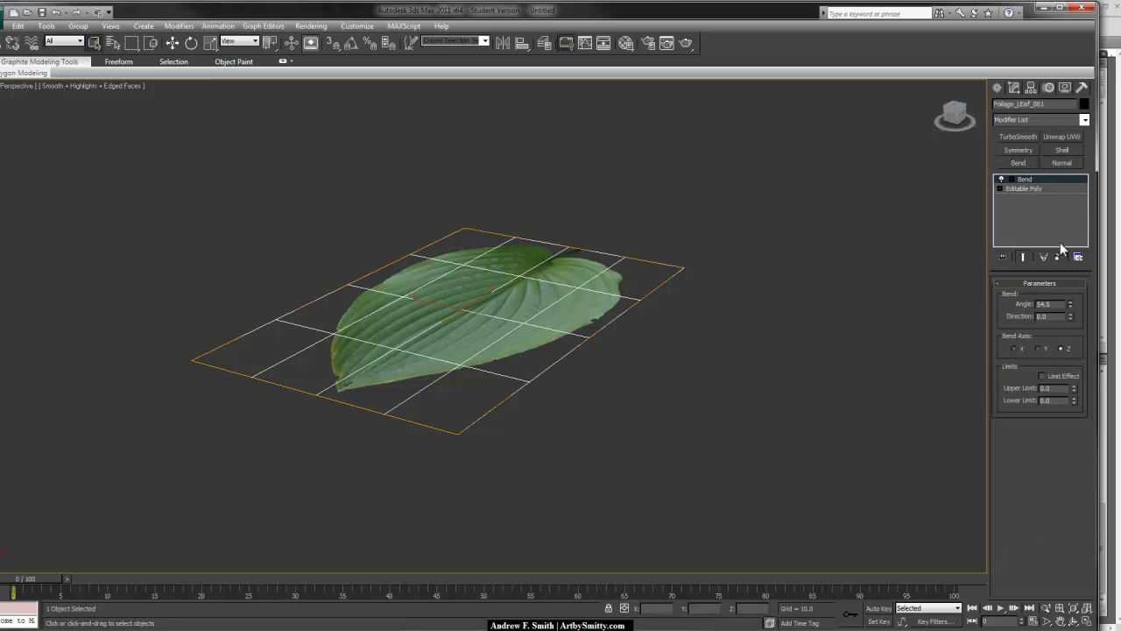
left_click(1038, 348)
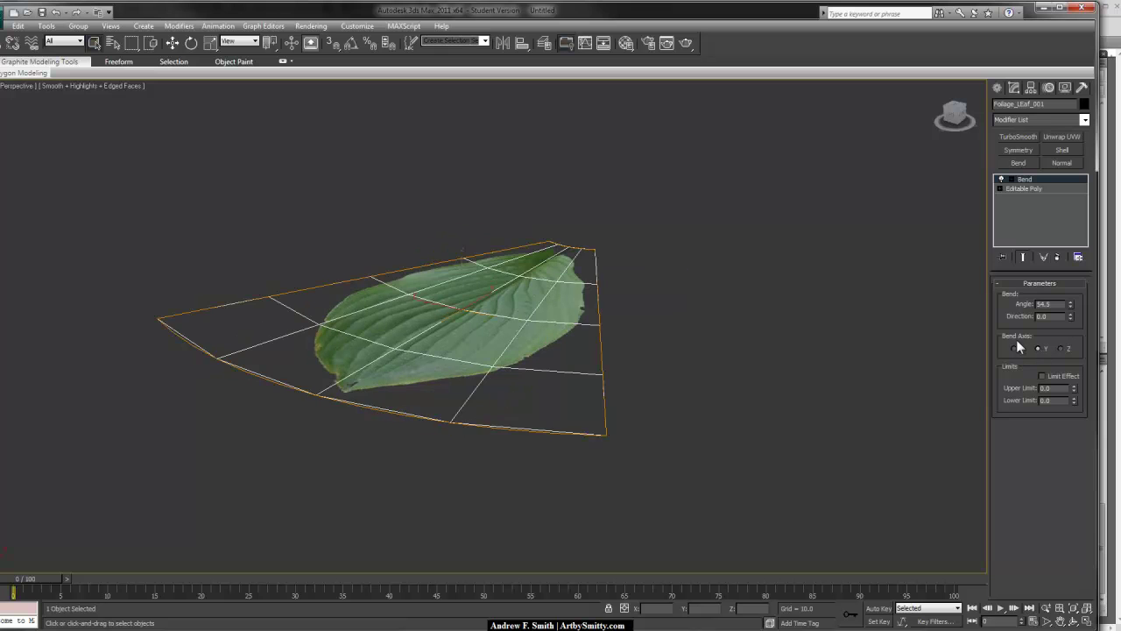
left_click(1013, 349)
mouse_move(1070, 305)
left_mouse_down()
mouse_move(1065, 224)
mouse_move(1061, 288)
left_mouse_up()
middle_click_drag(760, 282, 668, 308, "alt")
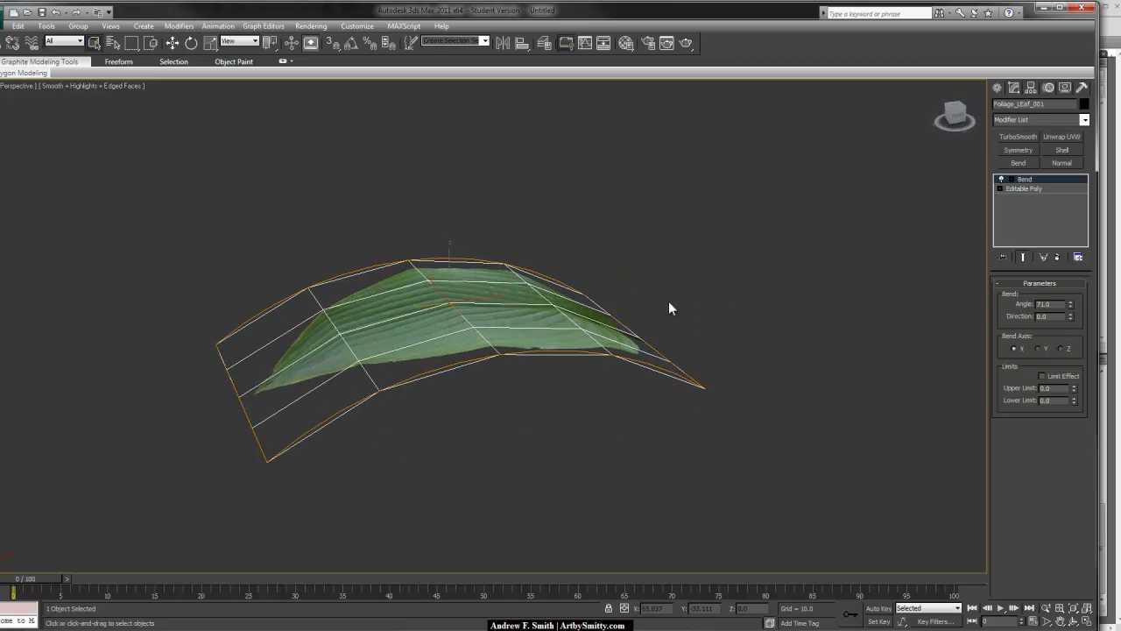
Rotate the Bend gizmo about its vertical axis so the curve runs across the leaf's width.
left_click(1010, 178)
left_click(1026, 188)
key("e")
left_click_drag(480, 317, 367, 329)
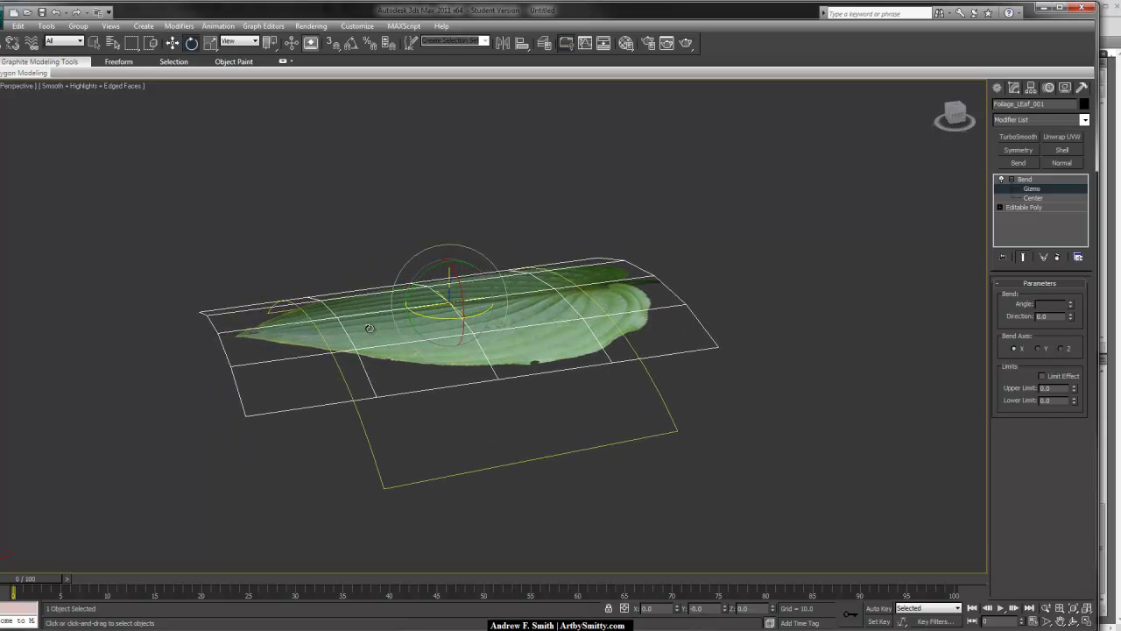
middle_click_drag(368, 328, 504, 346, "alt")
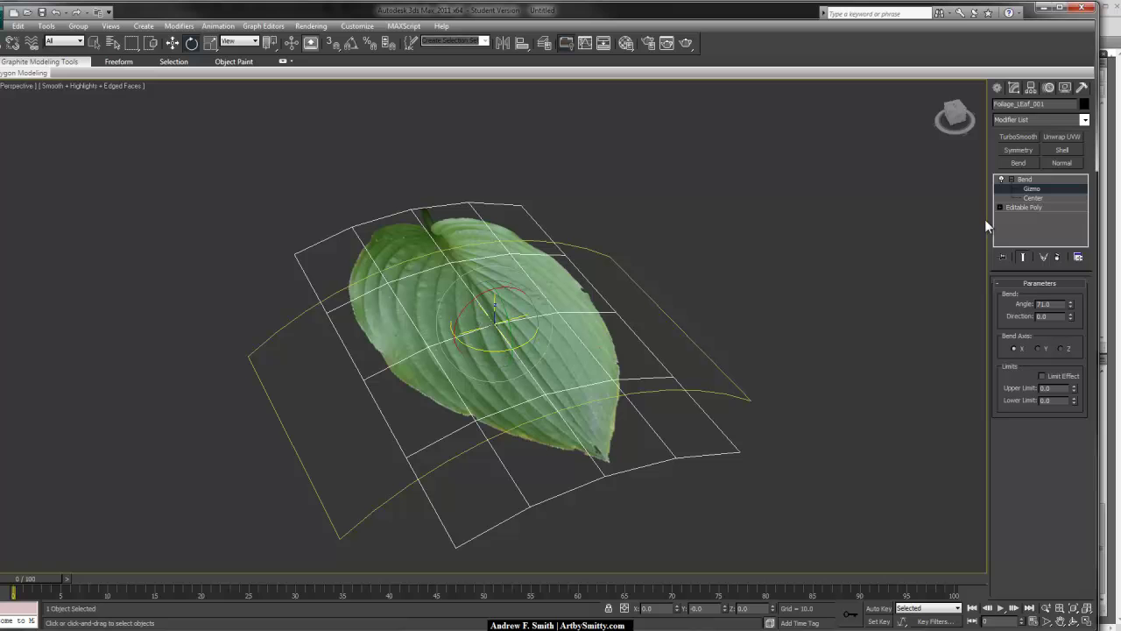
Collapse the whole modifier stack so the bent leaf is a plain Editable Poly.
right_click(1050, 187)
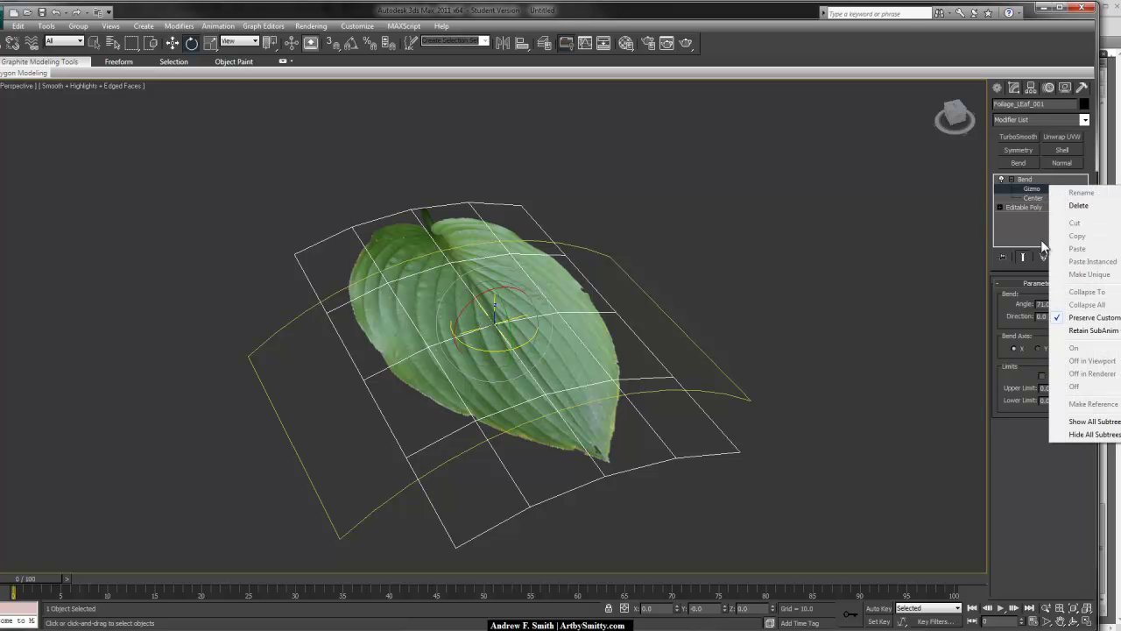
left_click(1065, 177)
right_click(1030, 180)
left_click(1027, 179)
right_click(1023, 178)
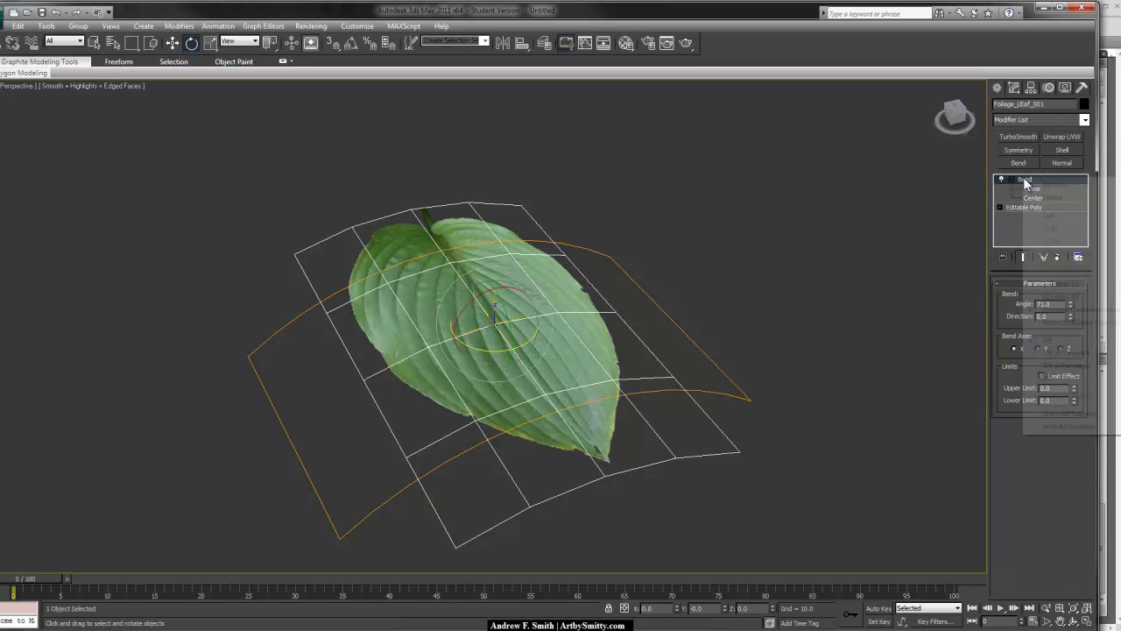
left_click(1059, 283)
left_click(565, 355)
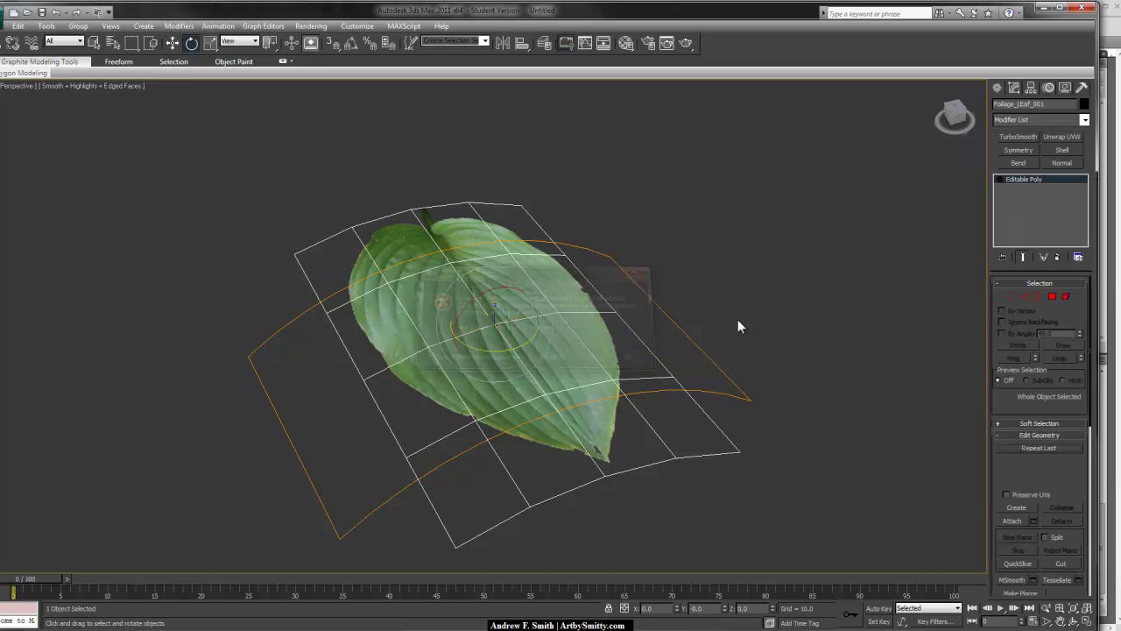
Deselect the leaf and hide the edged faces to inspect its curved shape.
middle_click_drag(737, 318, 637, 305, "alt")
left_click(645, 245)
middle_click_drag(639, 247, 653, 280, "alt")
key("F4")
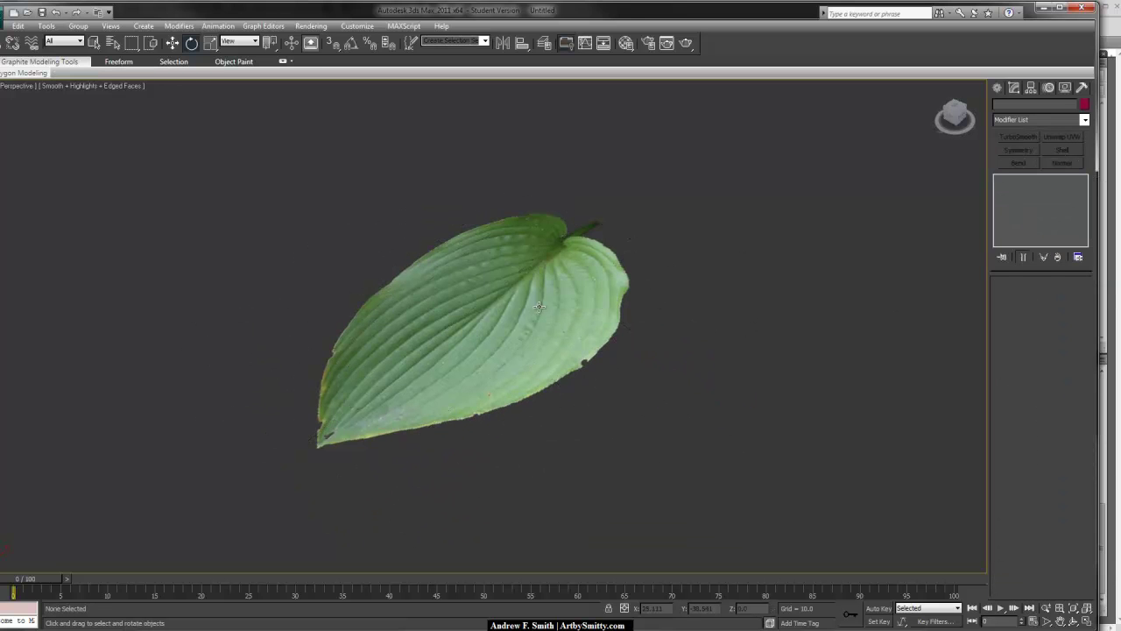
middle_click_drag(540, 308, 577, 288, "alt")
Scale the leaf along Z to about 309 percent to exaggerate its curvature, and deselect it.
left_click(490, 295)
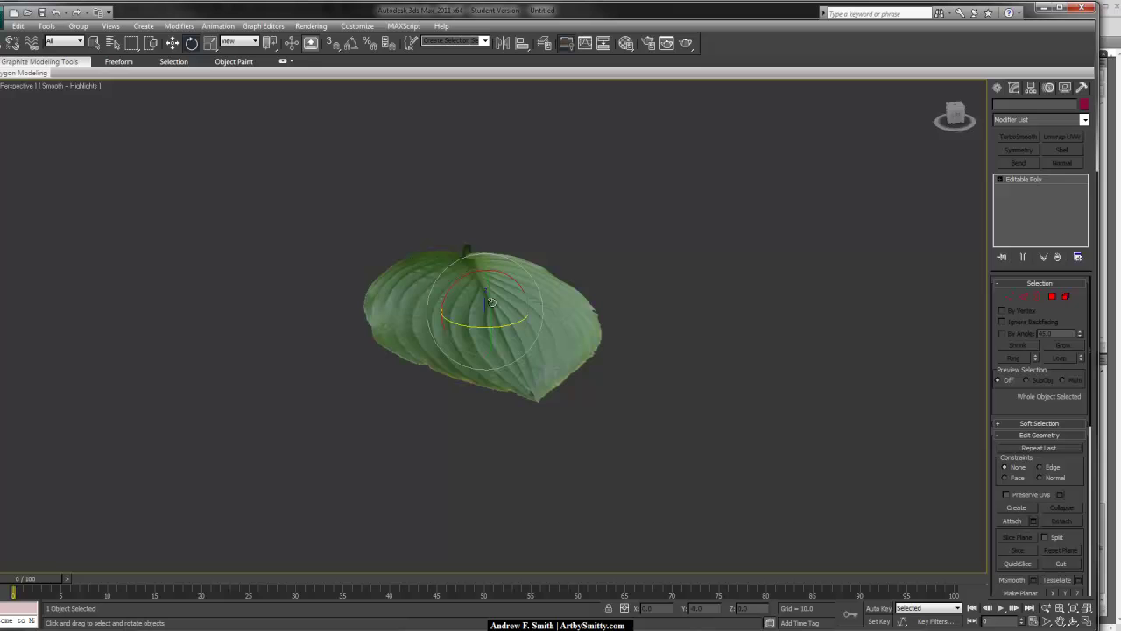
key("r")
left_click_drag(485, 268, 500, 175)
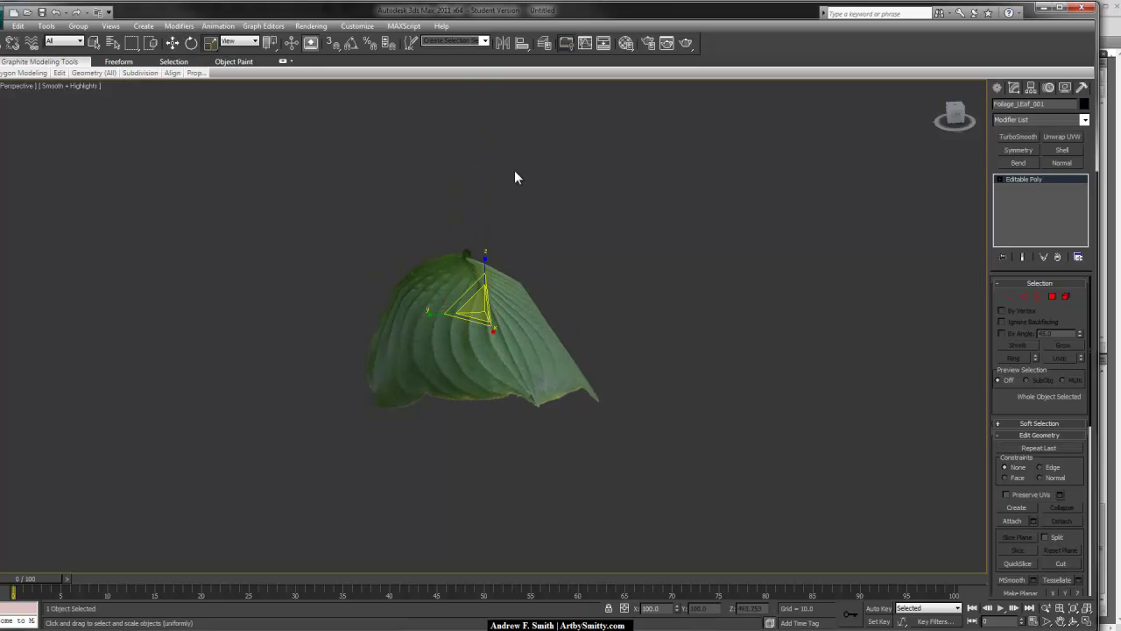
middle_click_drag(617, 337, 623, 263, "alt")
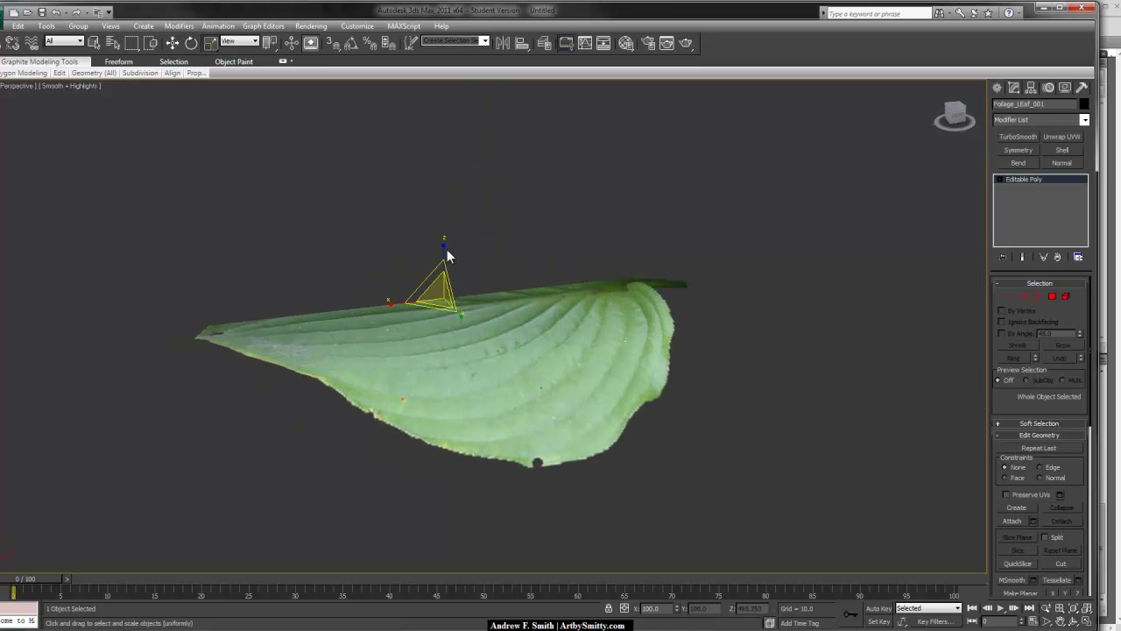
middle_click_drag(445, 246, 456, 289, "alt")
middle_click_drag(495, 349, 543, 351, "alt")
left_click(726, 318)
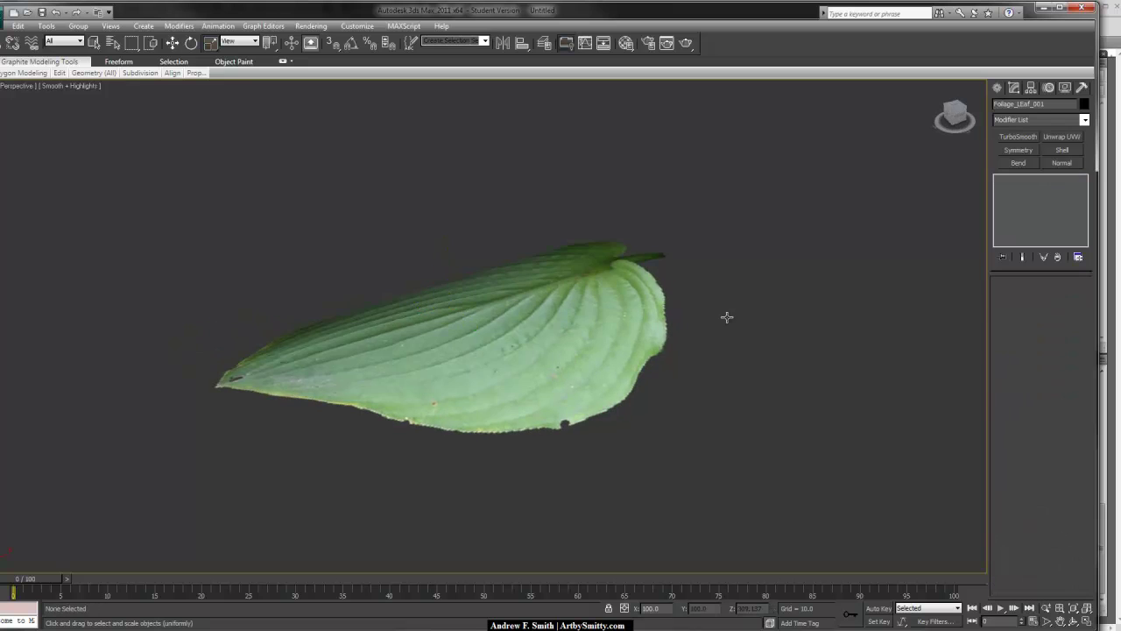
Add a new Bend modifier to the leaf with an angle of 40.5 on the X axis.
middle_click_drag(726, 318, 470, 331, "alt")
scroll(569, 337, "down", 5)
left_click(469, 336)
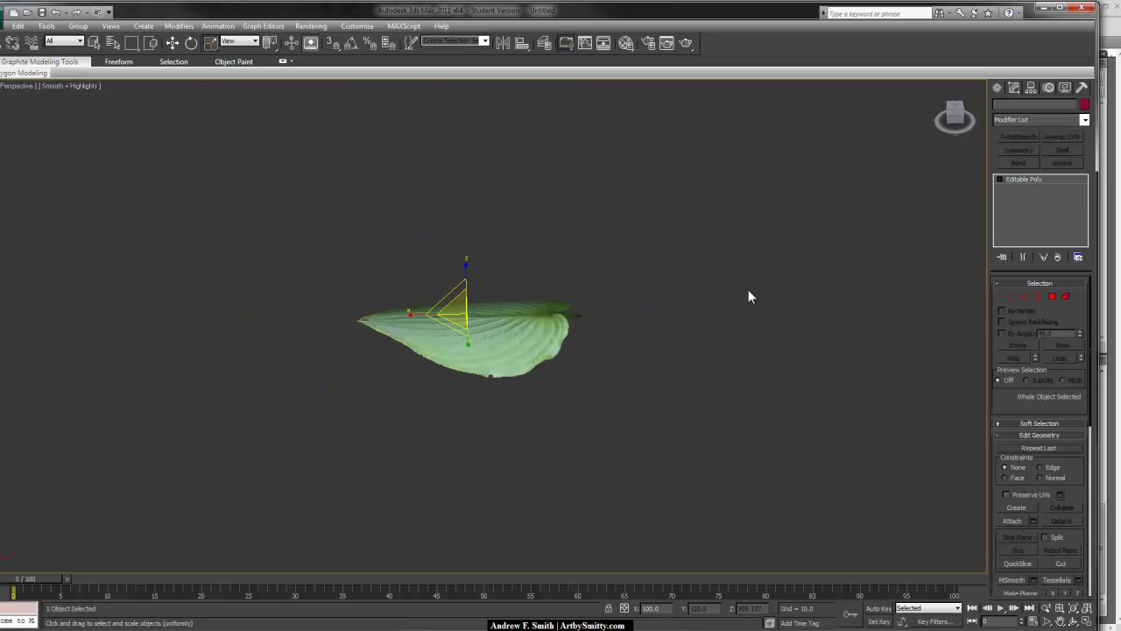
left_click(1018, 163)
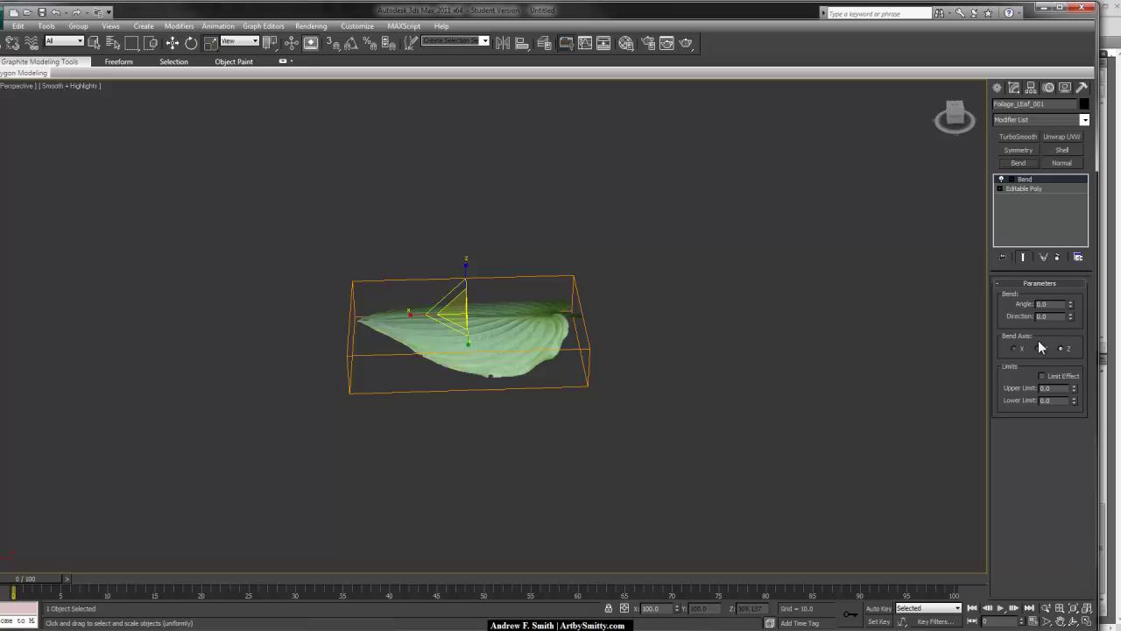
left_click(1013, 349)
left_click_drag(1070, 305, 1069, 267)
middle_click_drag(691, 298, 760, 293, "alt")
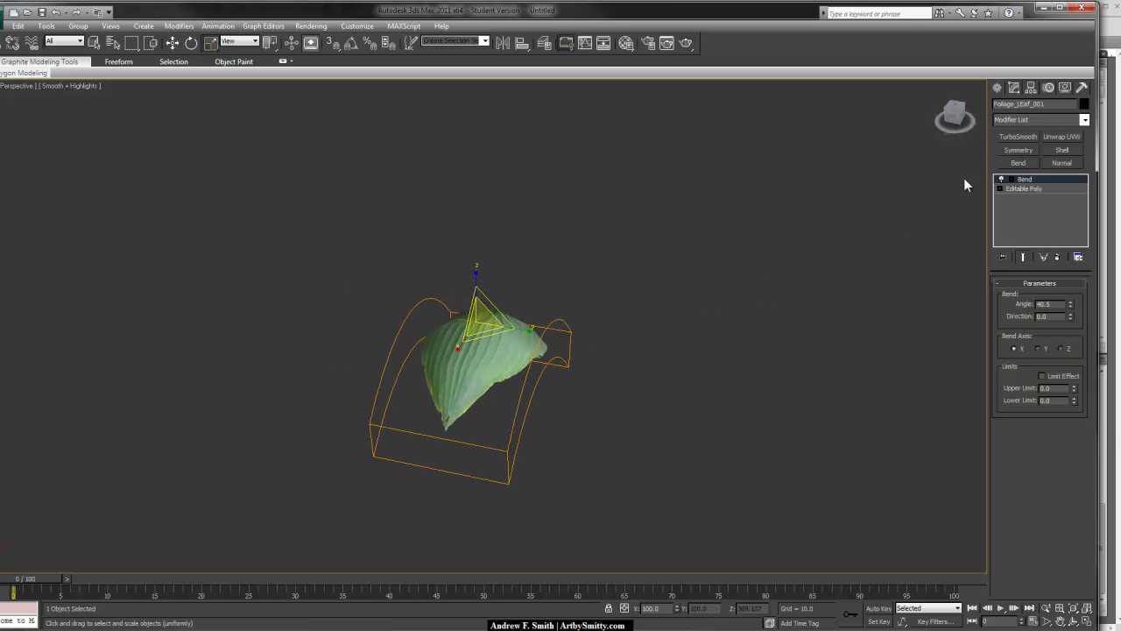
Collapse the second Bend into the Editable Poly, deselect the leaf and inspect its shape from several angles.
right_click(1023, 186)
left_click(1021, 303)
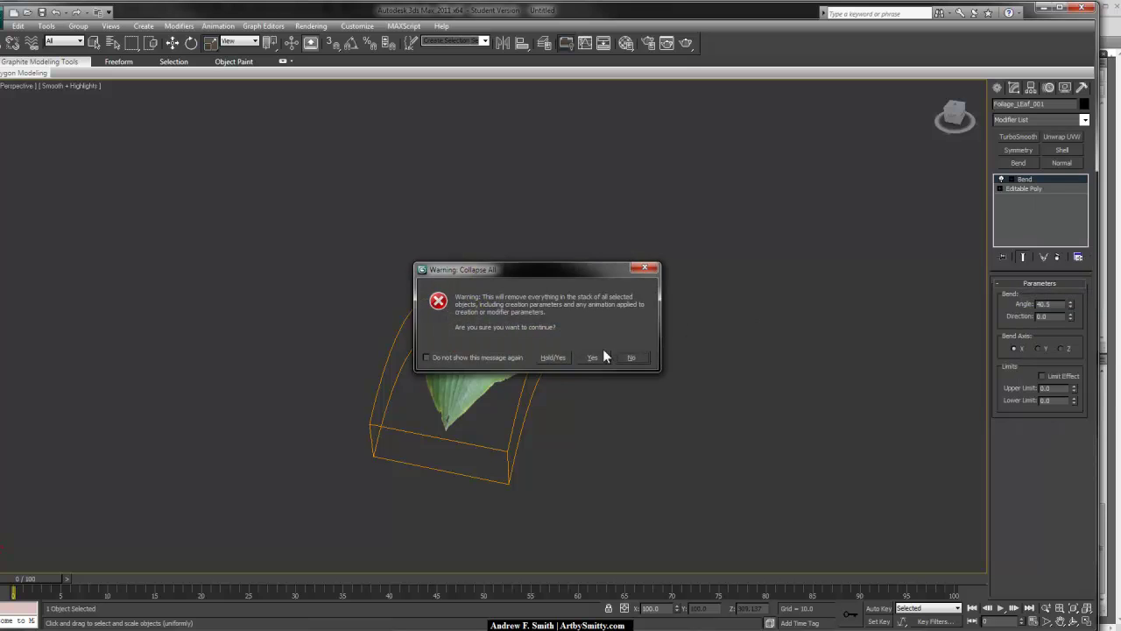
left_click(674, 298)
middle_click_drag(675, 298, 367, 300, "alt")
key("z")
scroll(573, 301, "down", 2)
scroll(367, 300, "up", 3)
middle_click_drag(463, 294, 527, 272, "alt")
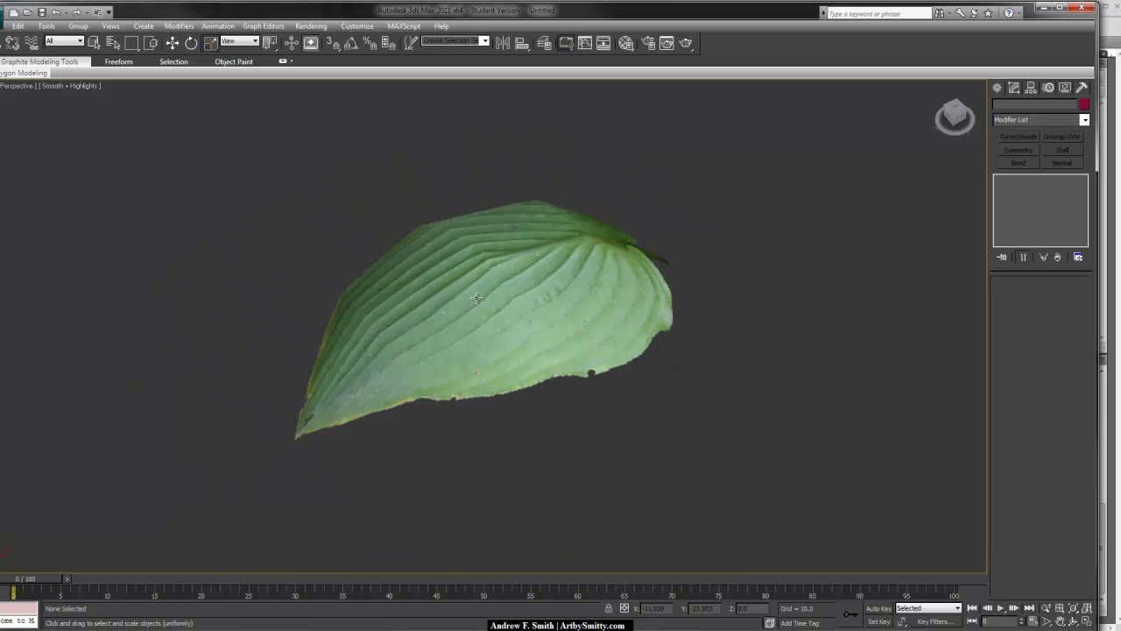